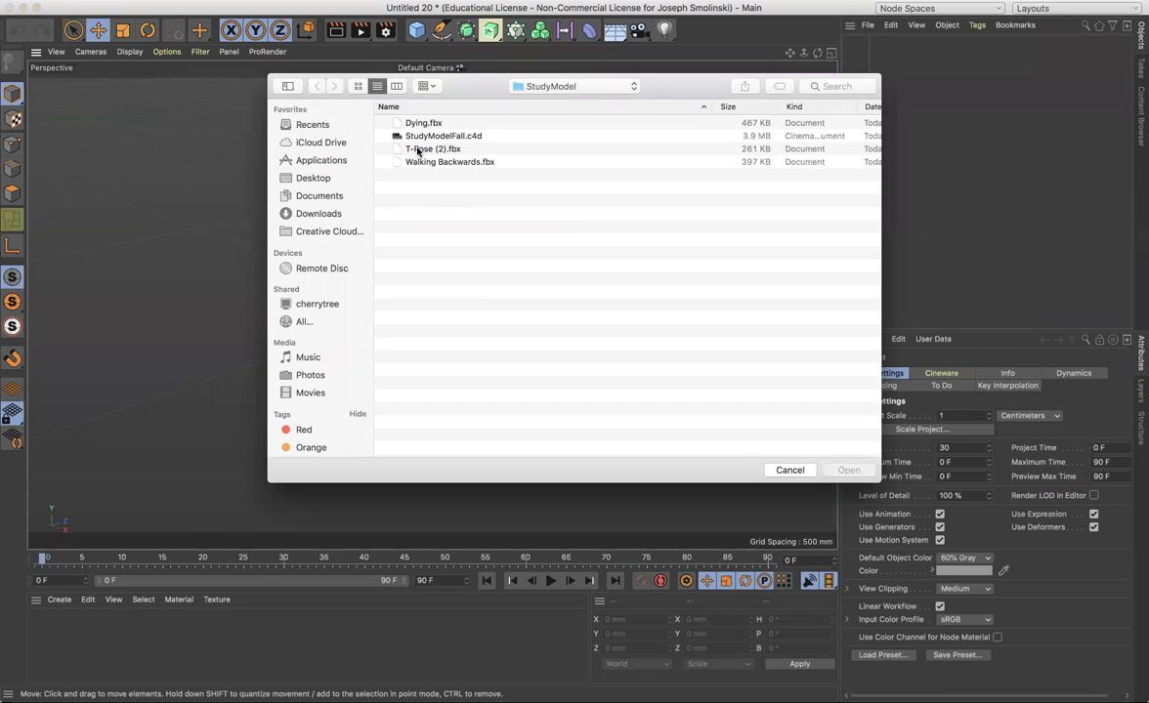
# - Open T-Pose (2).fbx from the StudyModel folder, accepting the default FBX import settings
pyautogui.click(423, 150)
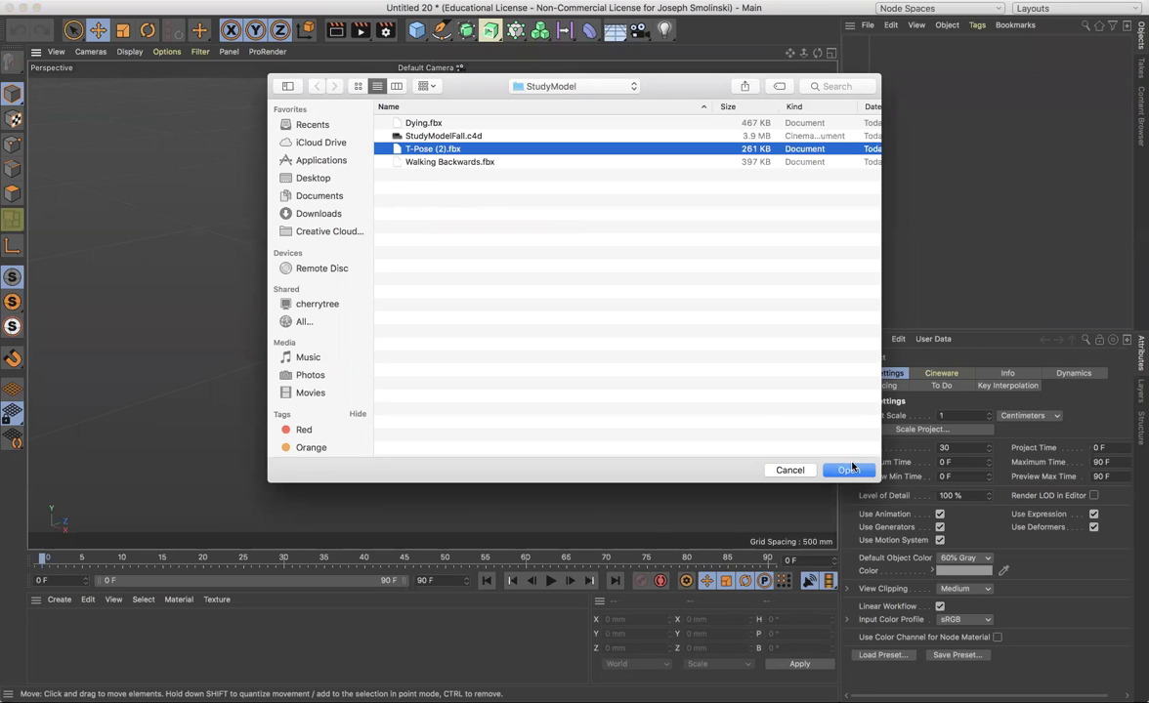
pyautogui.click(849, 469)
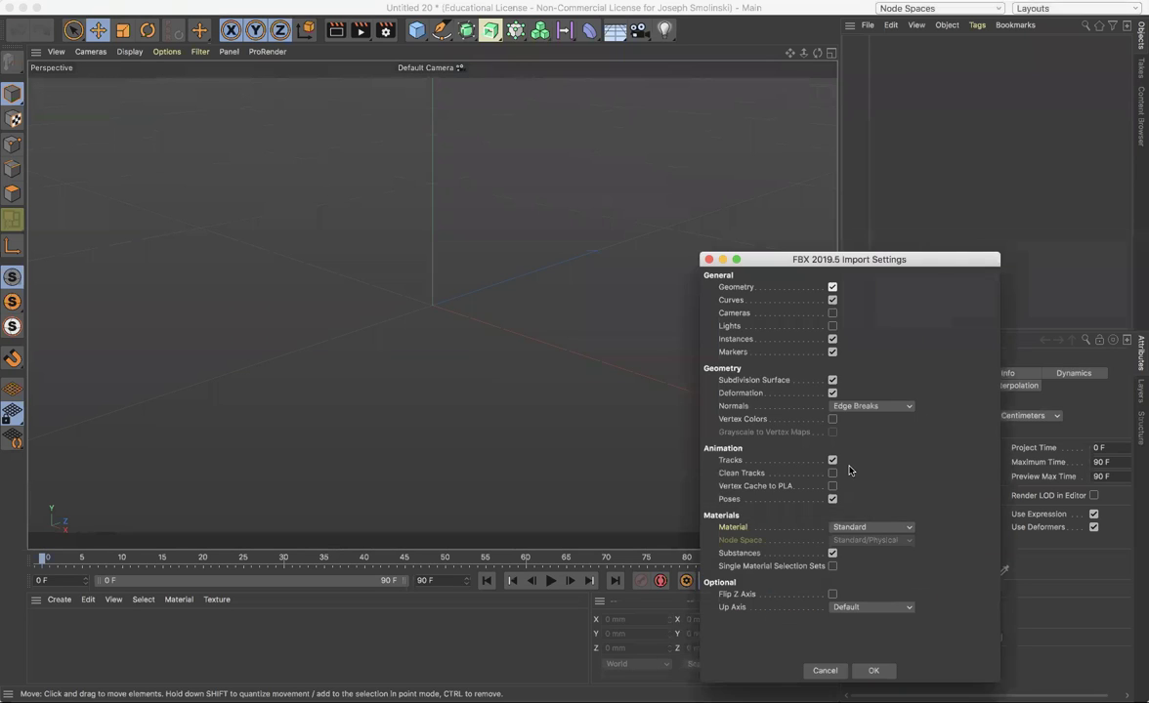
pyautogui.click(874, 671)
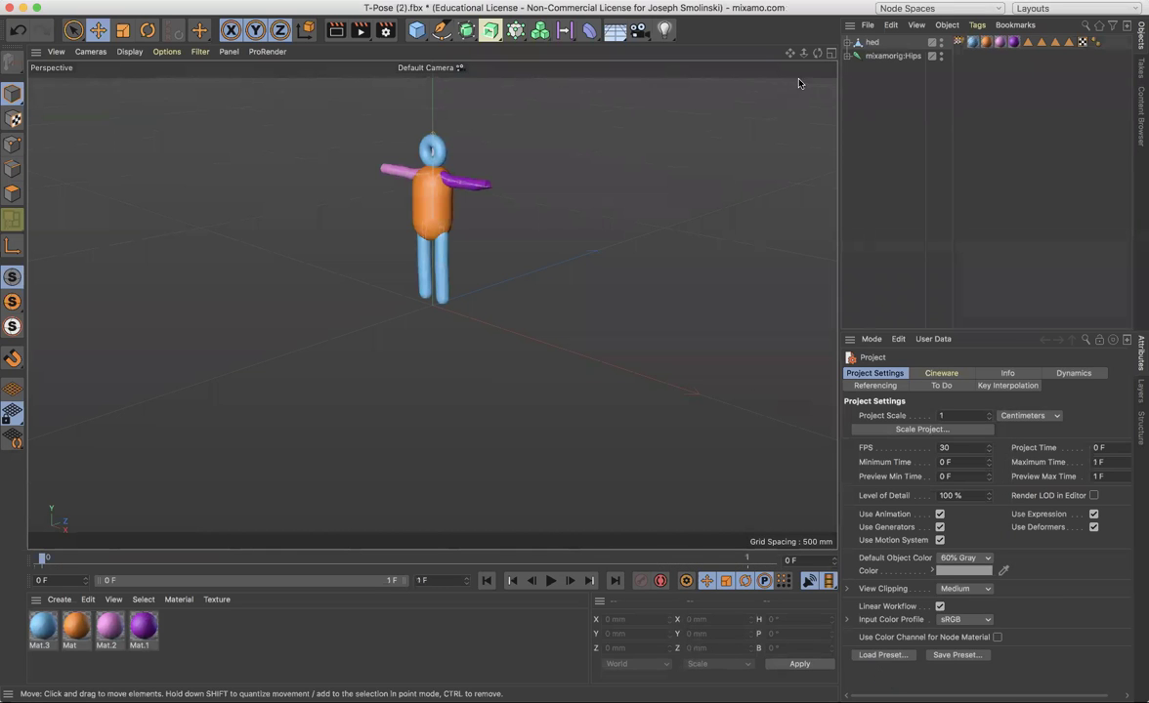
# - Group the hed mesh and the mixamorig:Hips rig under a null named StudyTPose
pyautogui.click(848, 56)
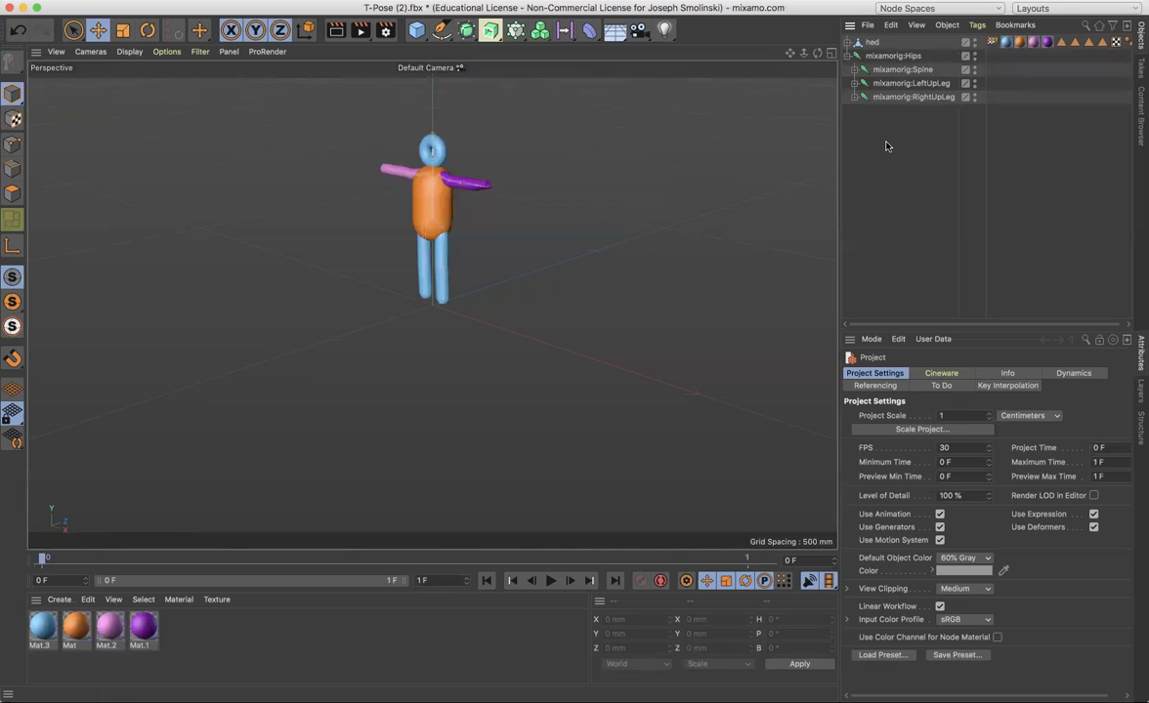
pyautogui.click(848, 57)
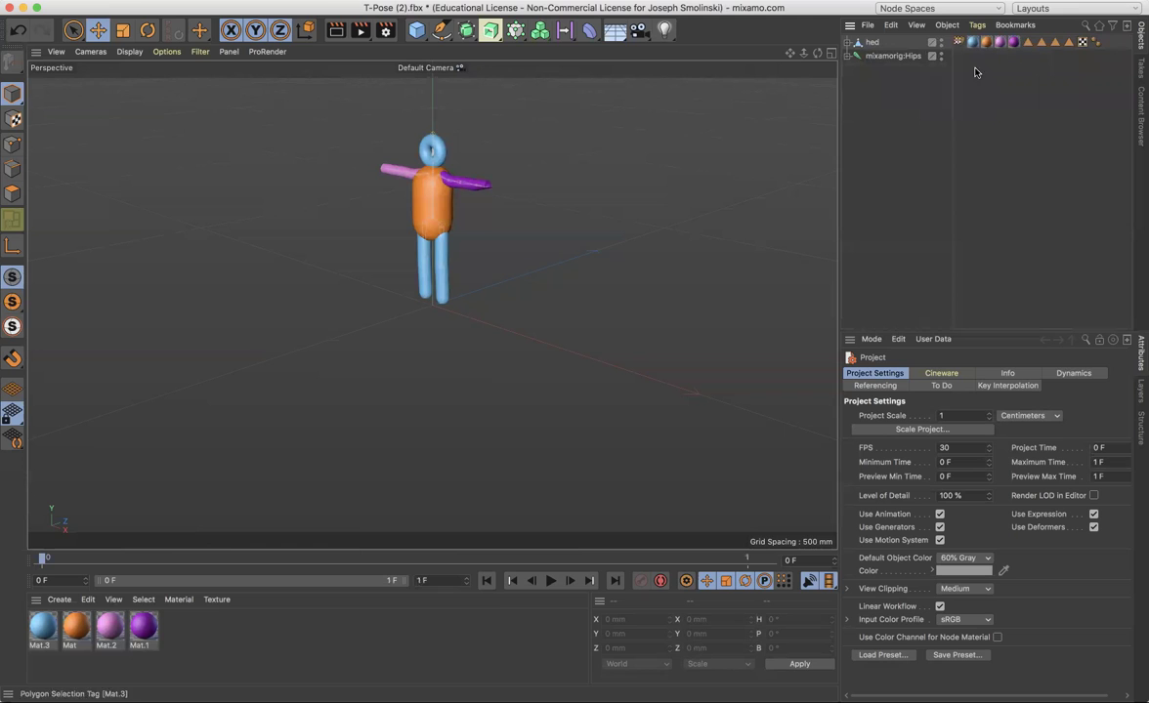
pyautogui.moveTo(790, 54)
pyautogui.mouseDown()
pyautogui.moveTo(761, 119)
pyautogui.moveTo(806, 53)
pyautogui.moveTo(793, 53)
pyautogui.mouseUp()
pyautogui.scroll(3, 432, 305)
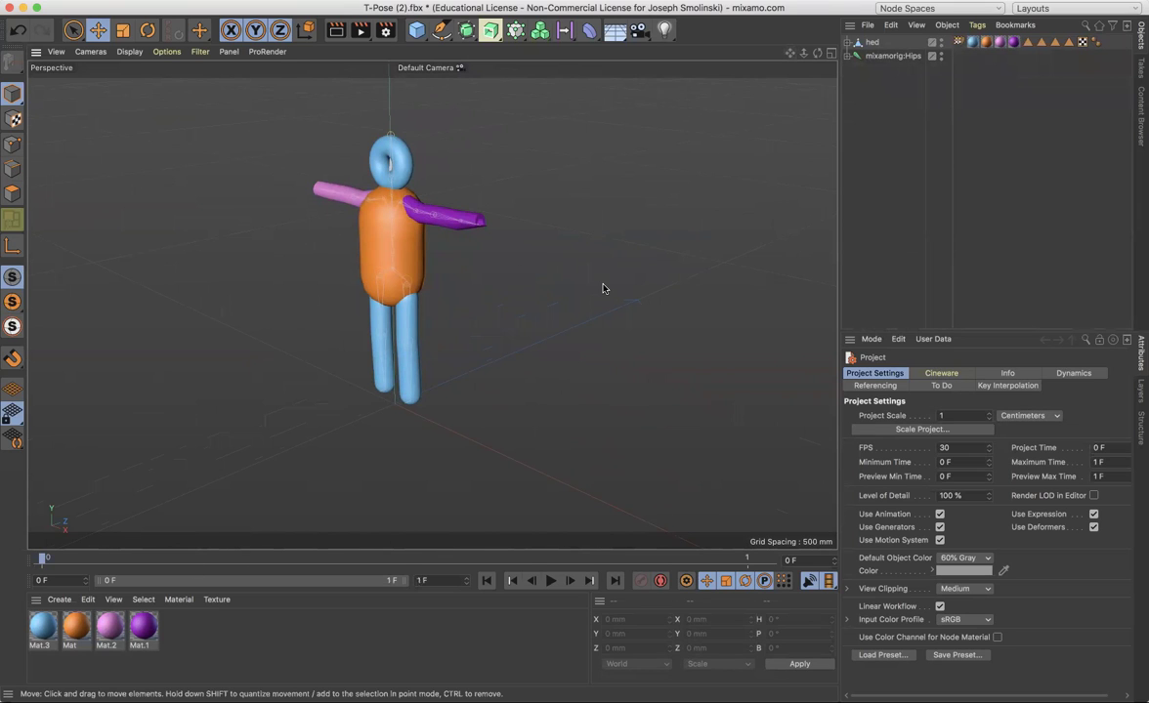
pyautogui.moveTo(903, 84); pyautogui.dragTo(779, 30)
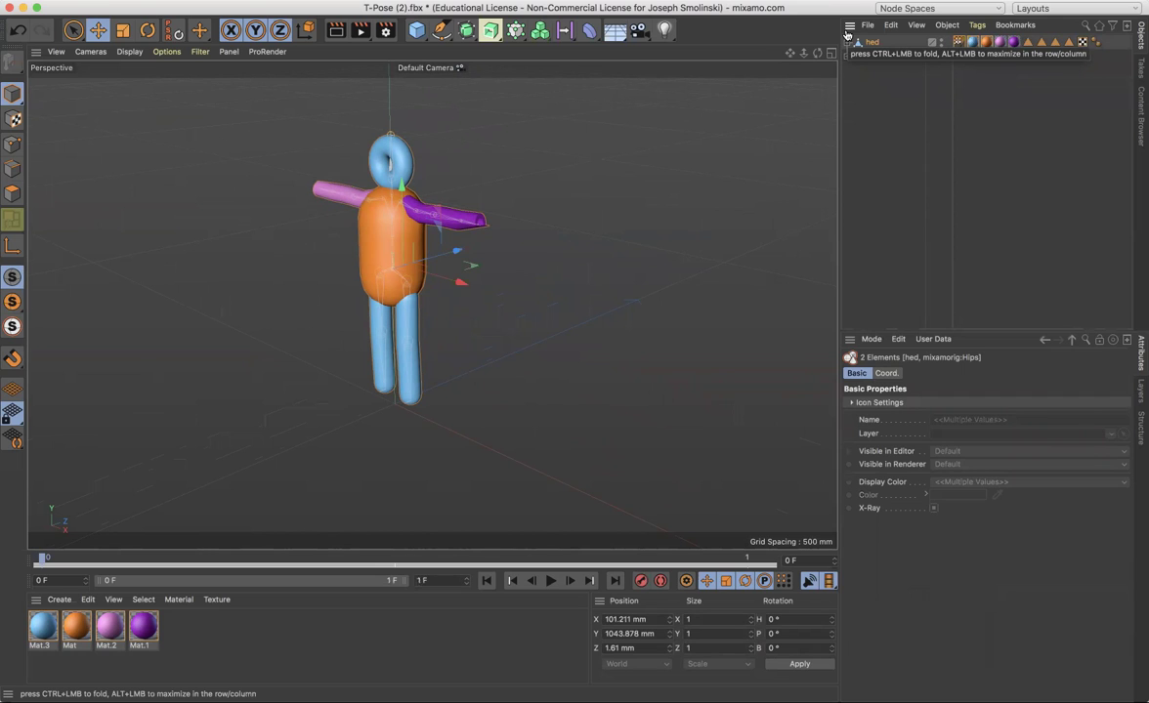
pyautogui.hotkey('alt', 'g')
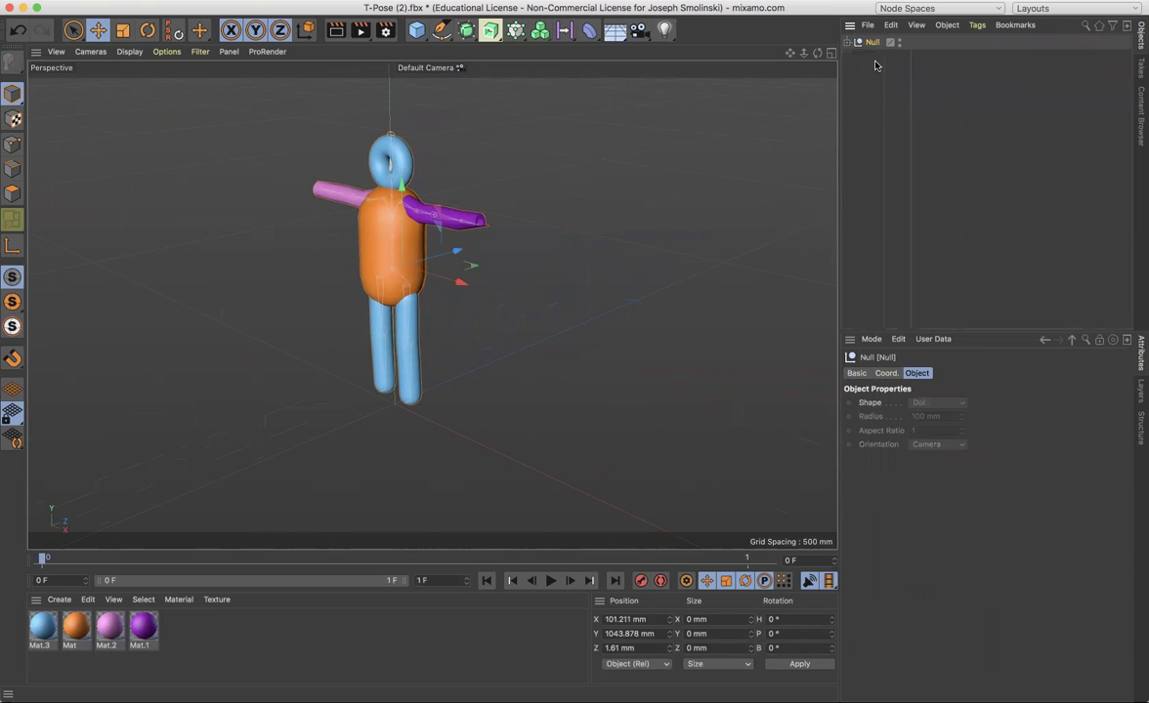
pyautogui.doubleClick(873, 43)
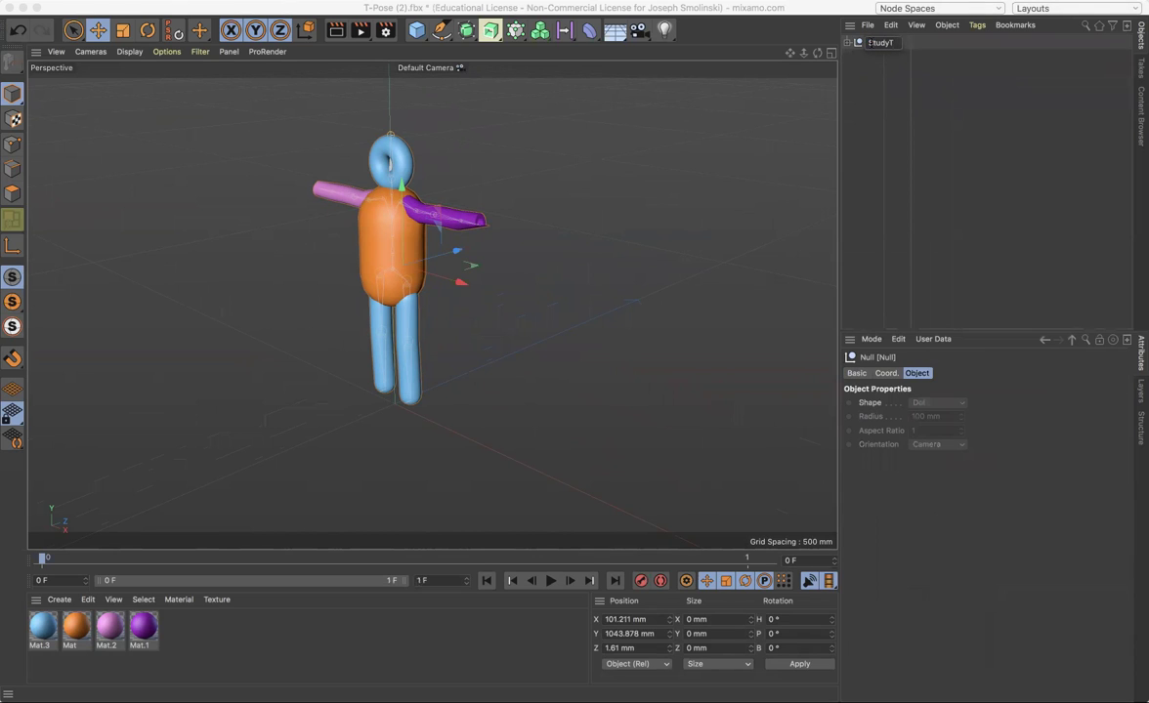
pyautogui.write('StudyTPose')
pyautogui.press('Return')
pyautogui.click(847, 42)
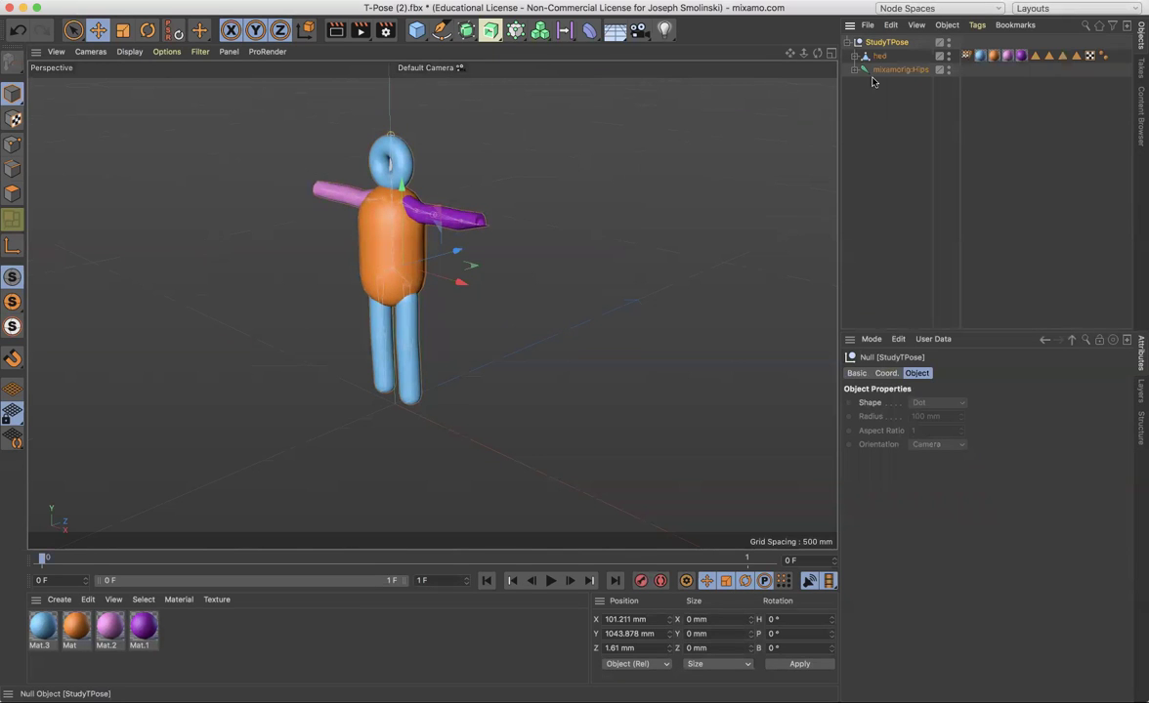
pyautogui.click(850, 43)
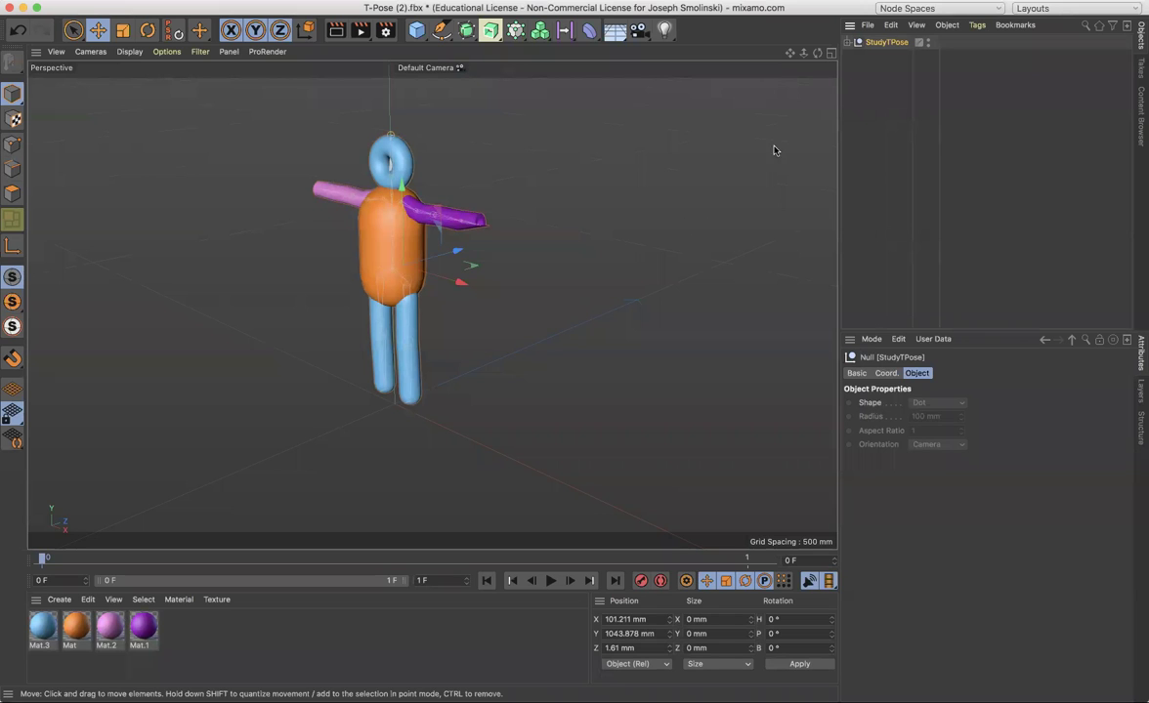
# - Switch to the Walking Backwards.fbx project, play its animation, rewind to the start and check the contents of StudyBackWalk
pyautogui.click(875, 1)
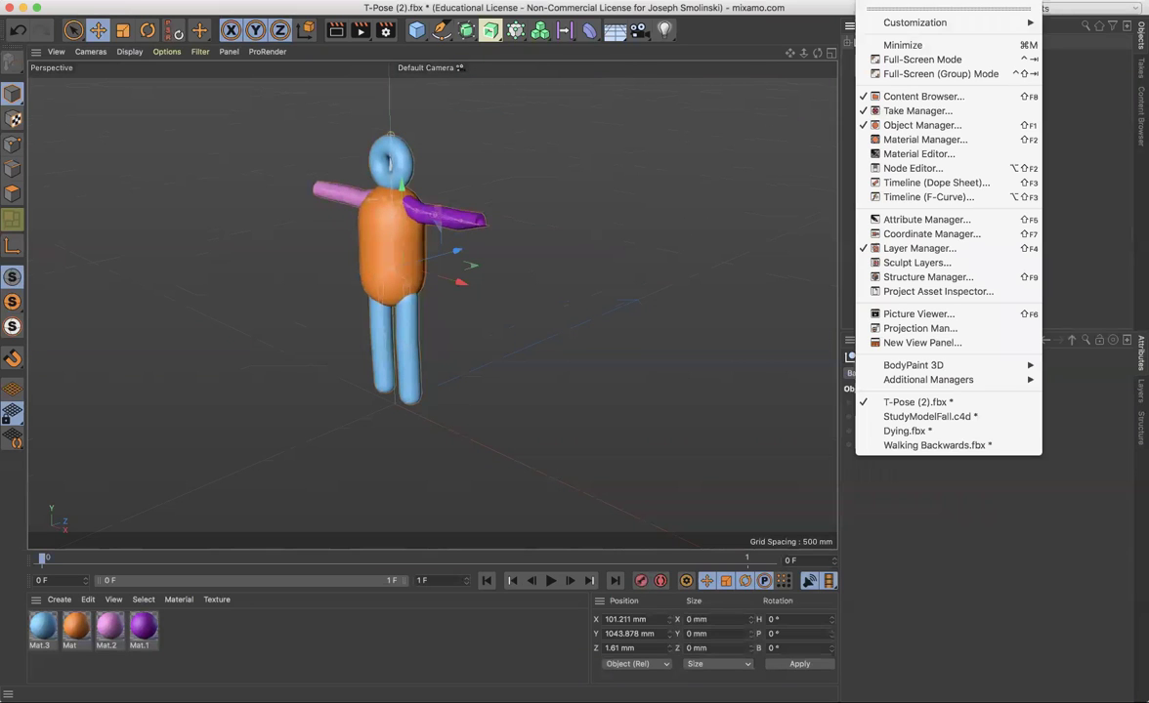
pyautogui.click(931, 446)
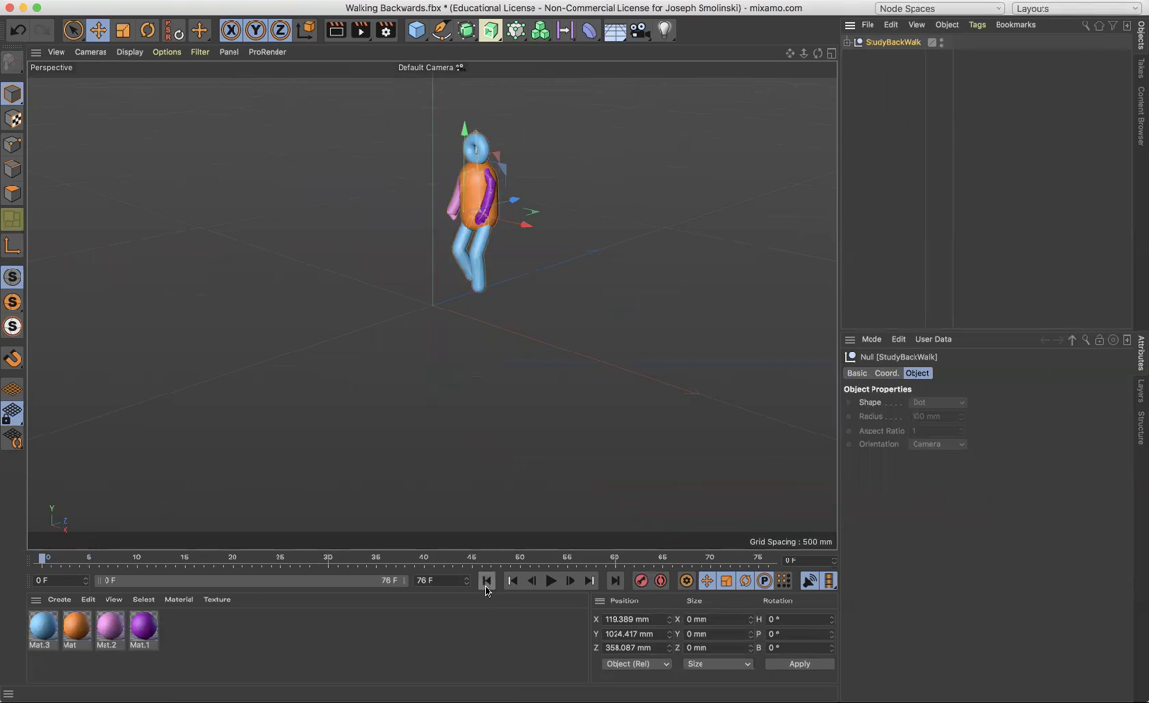
pyautogui.click(550, 581)
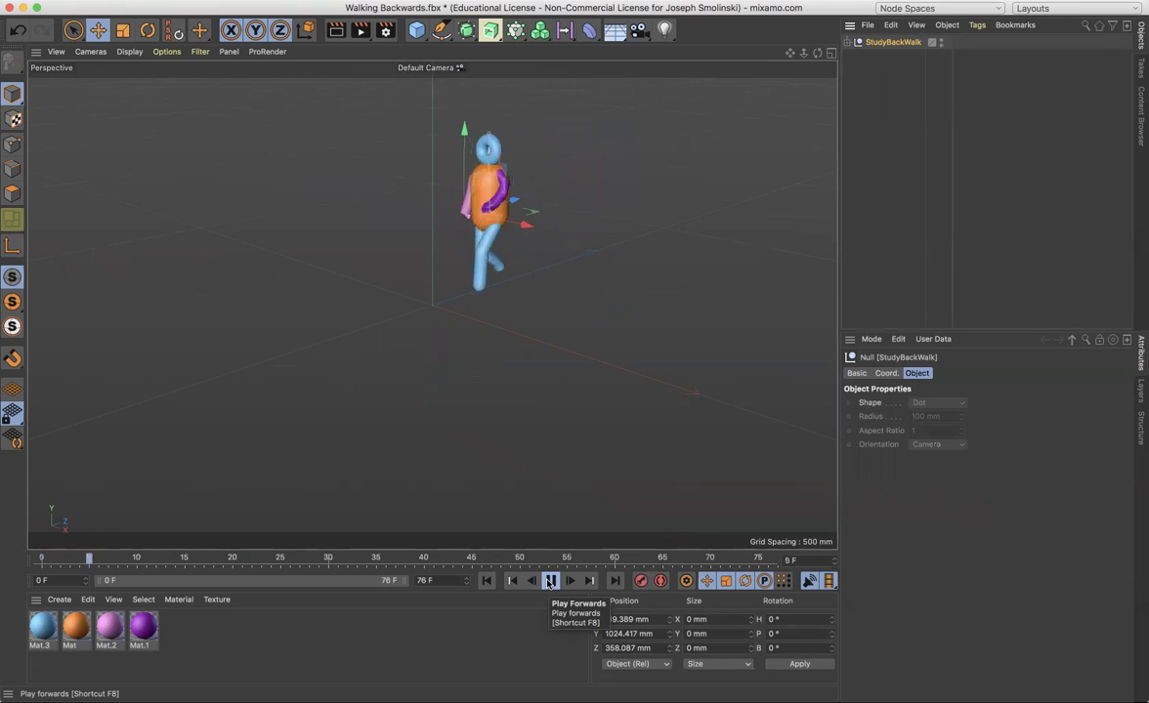
pyautogui.click(550, 581)
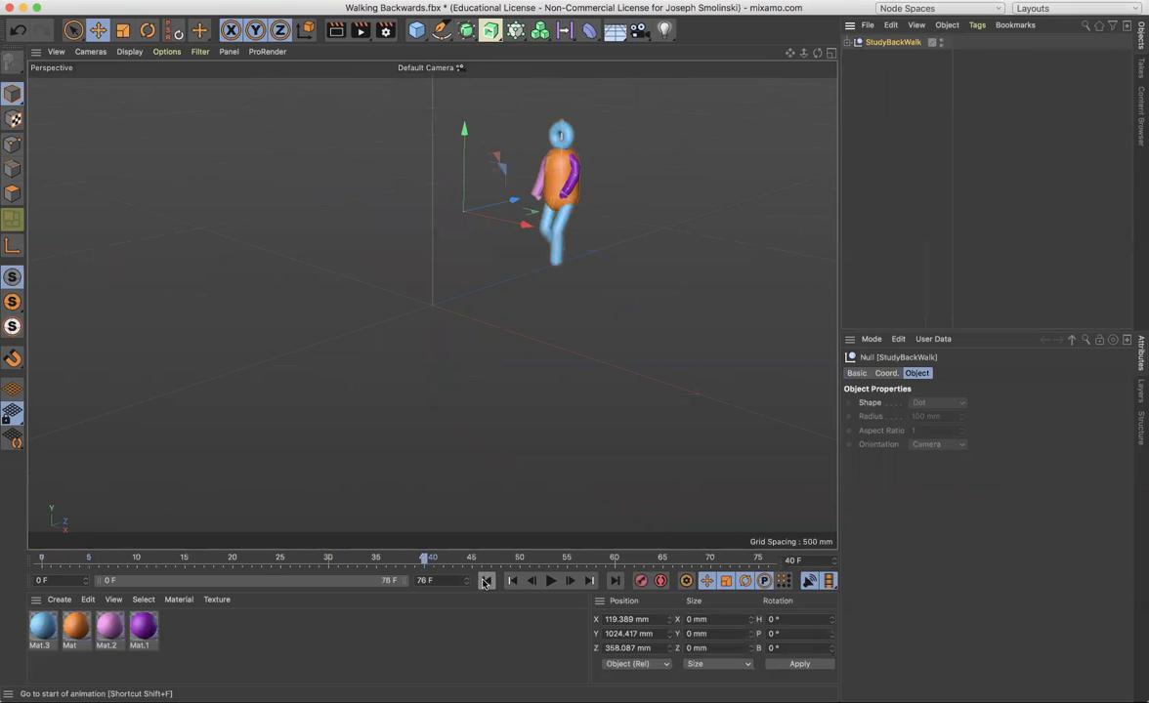
pyautogui.click(486, 581)
pyautogui.click(847, 43)
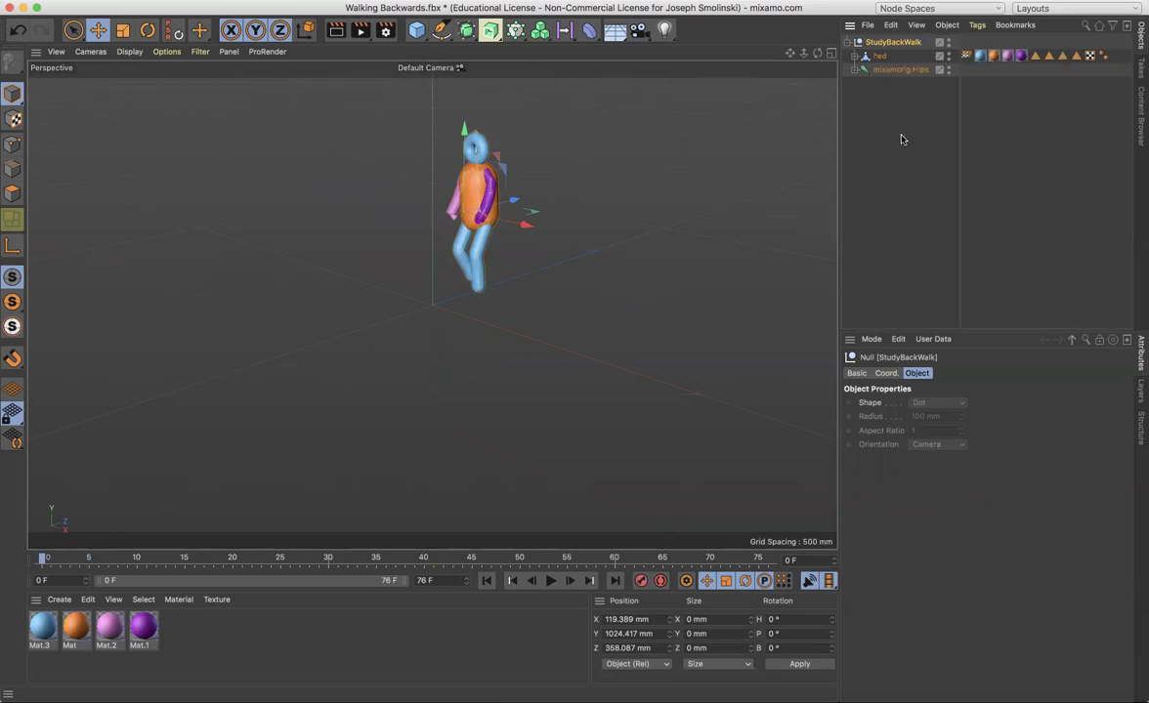
pyautogui.click(847, 43)
# - Switch to the Dying.fbx project, preview its falling animation and return to the first frame
pyautogui.click(882, 1)
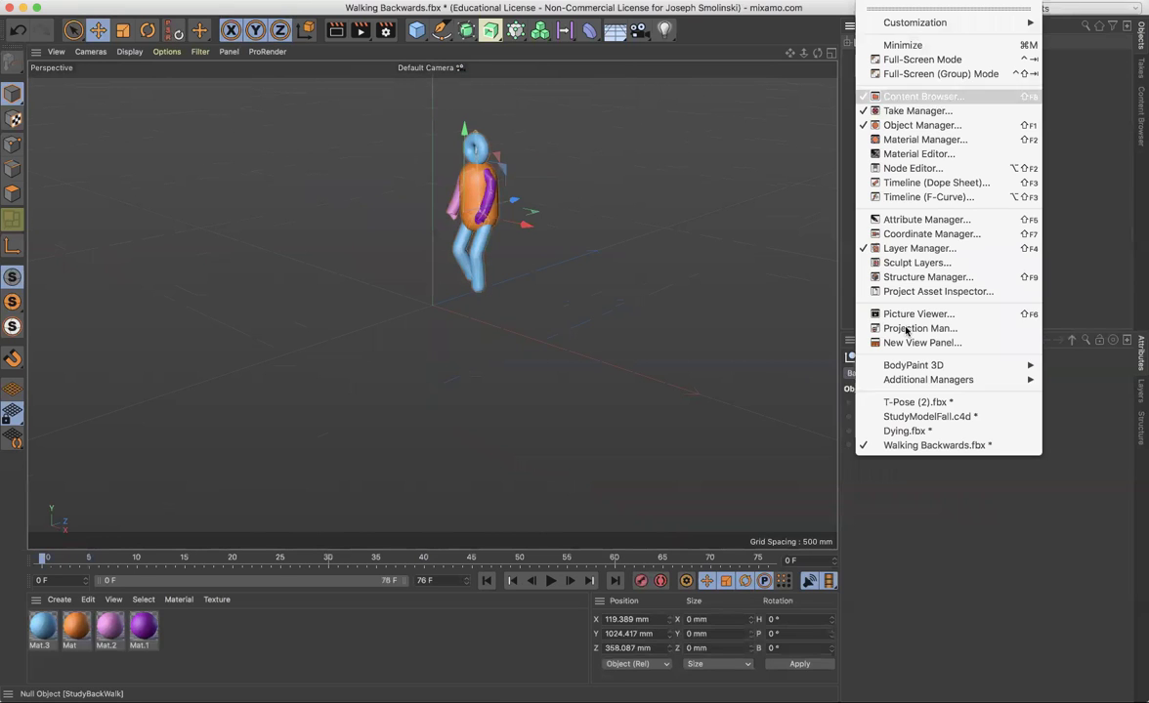
pyautogui.click(905, 430)
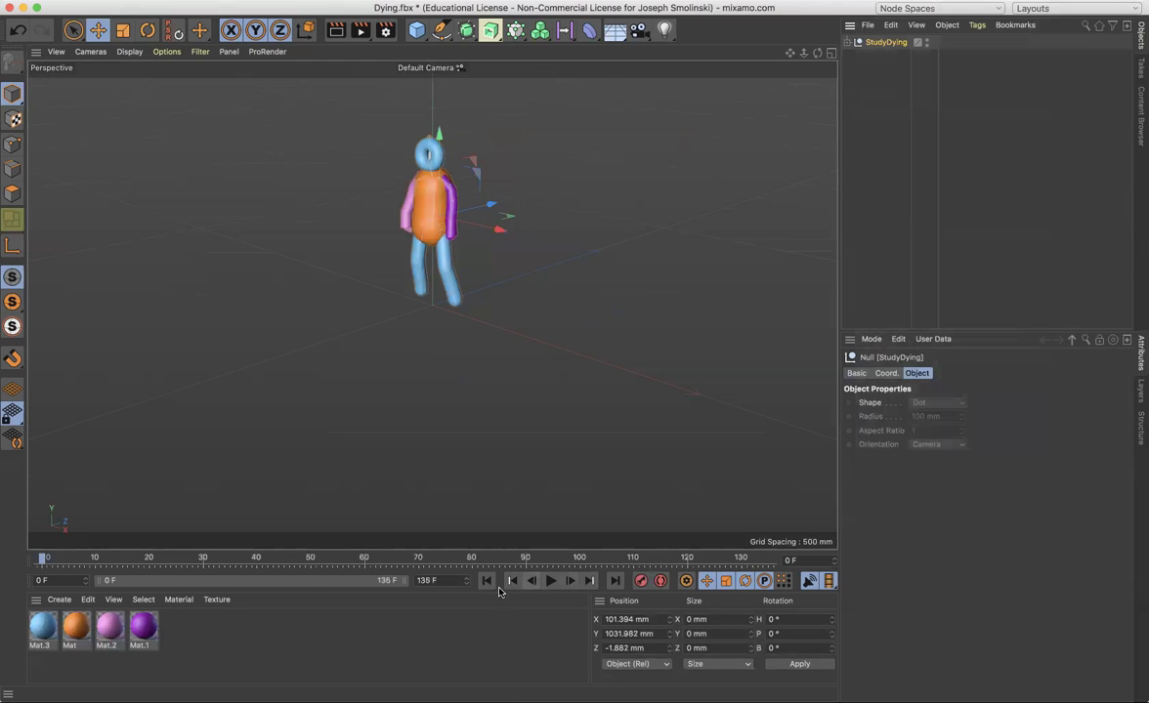
pyautogui.click(550, 580)
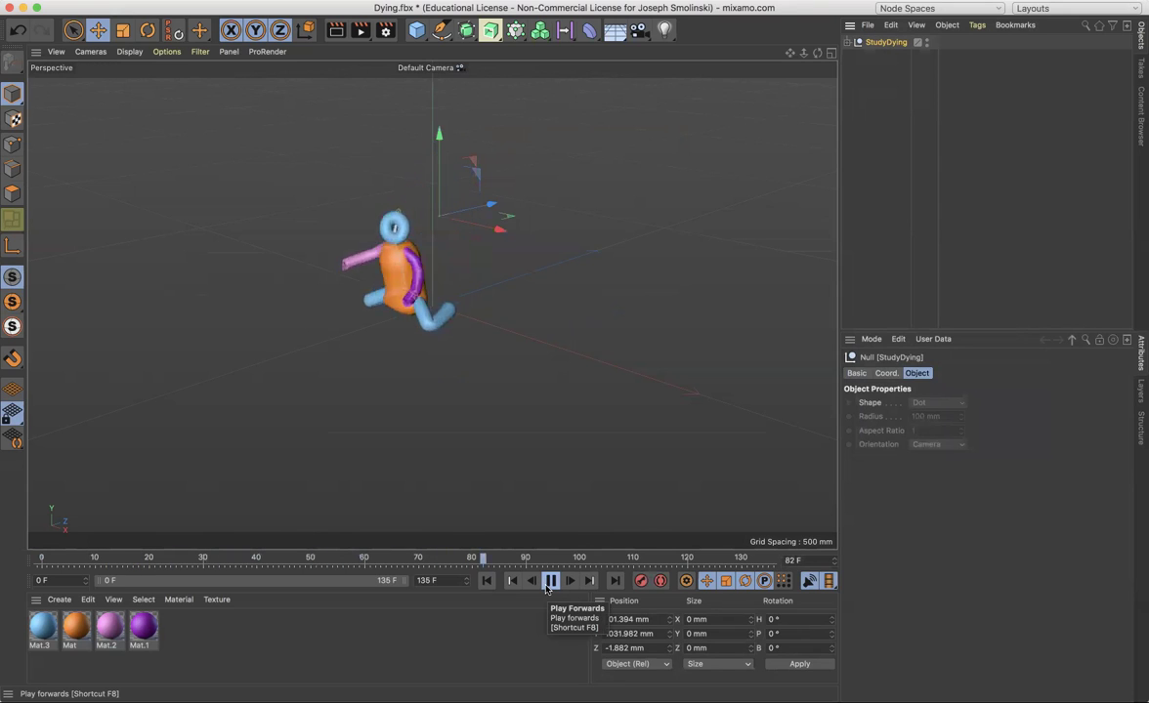
pyautogui.click(548, 582)
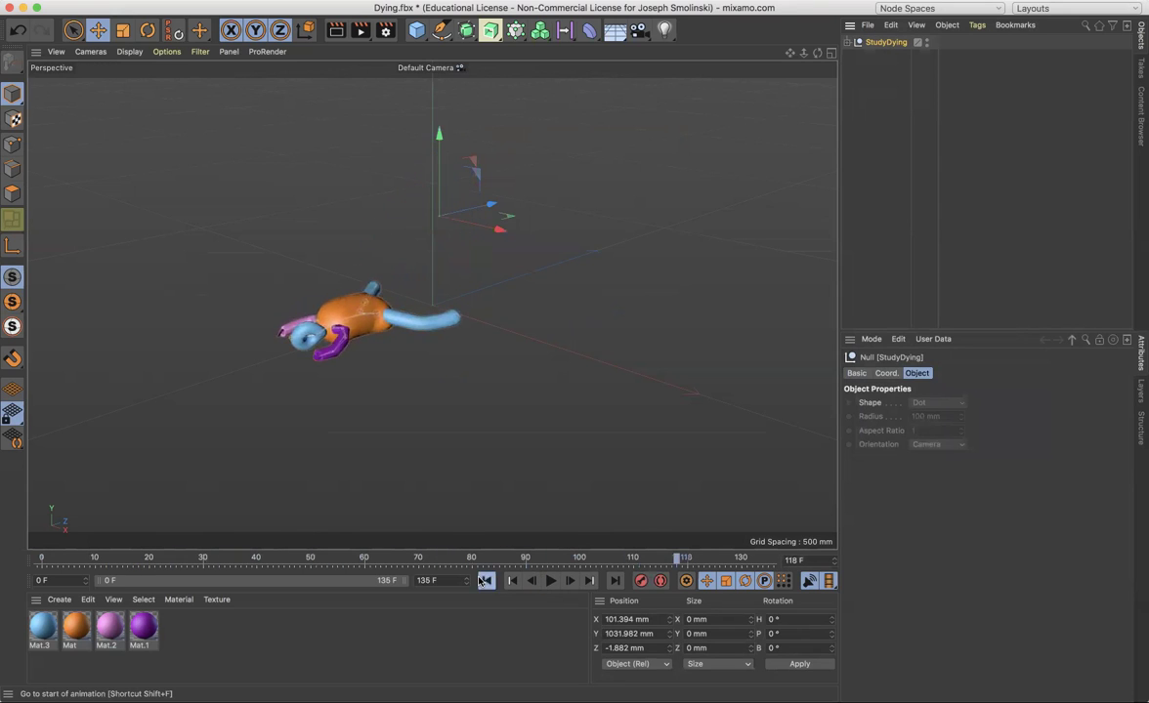
pyautogui.click(511, 581)
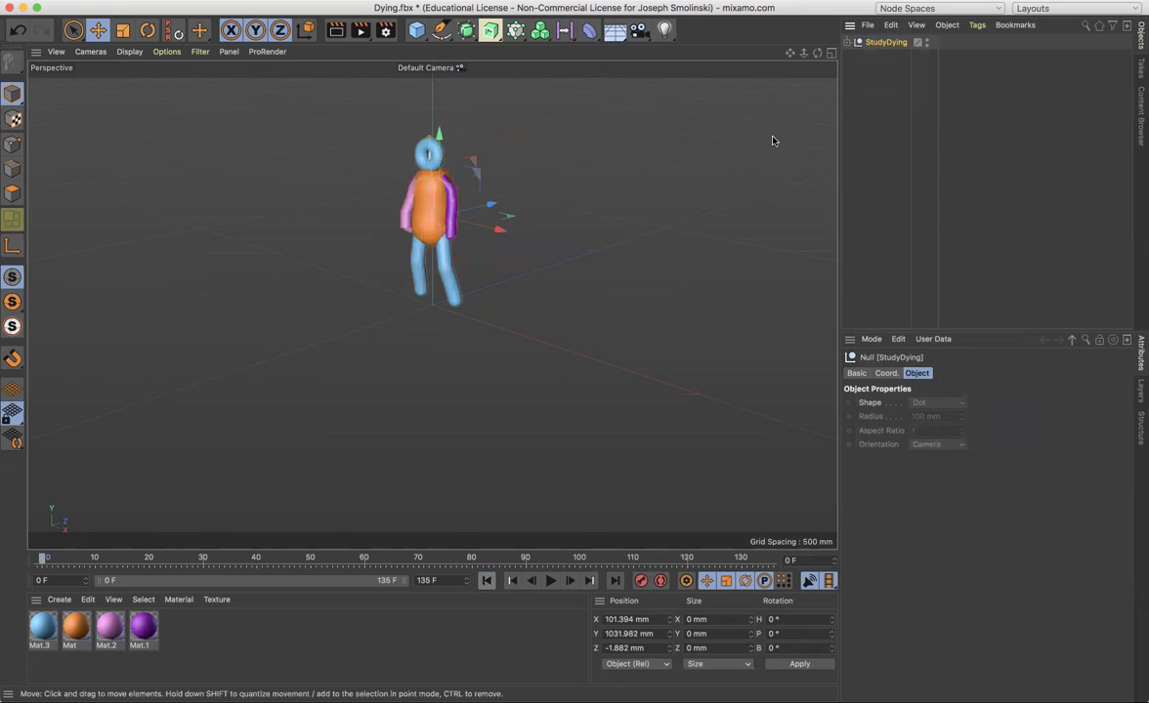
# - Copy the StudyDying null from Dying.fbx into the T-Pose (2).fbx project
pyautogui.click(879, 104)
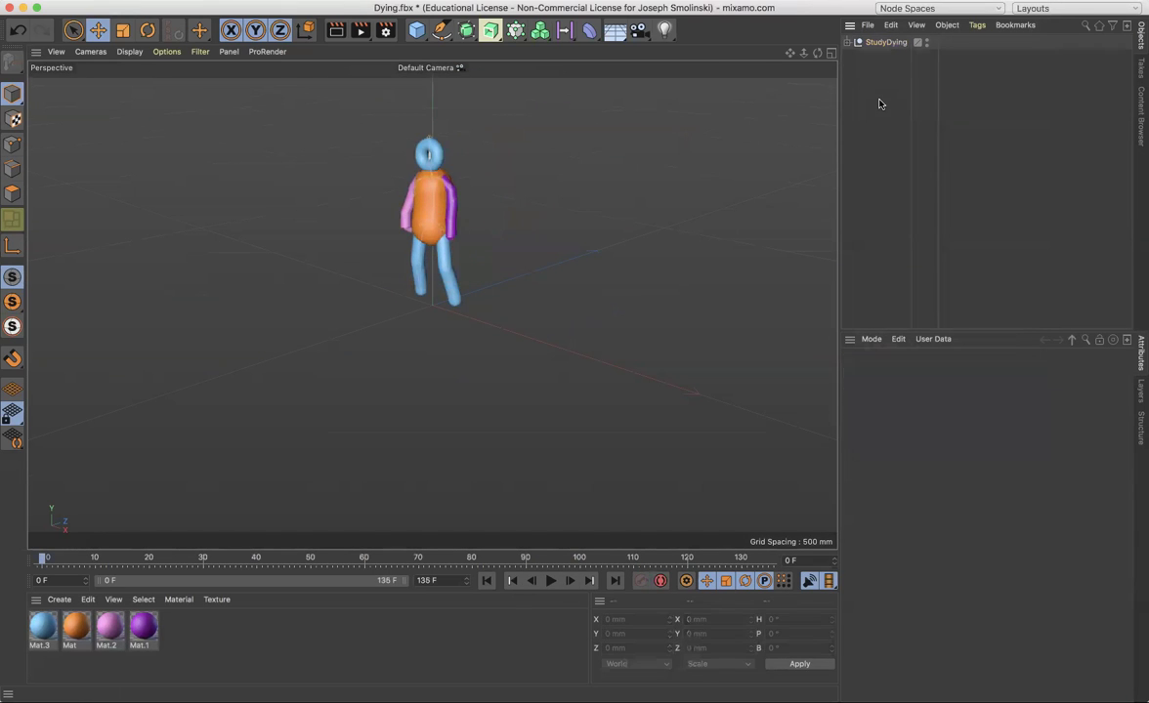
pyautogui.click(883, 43)
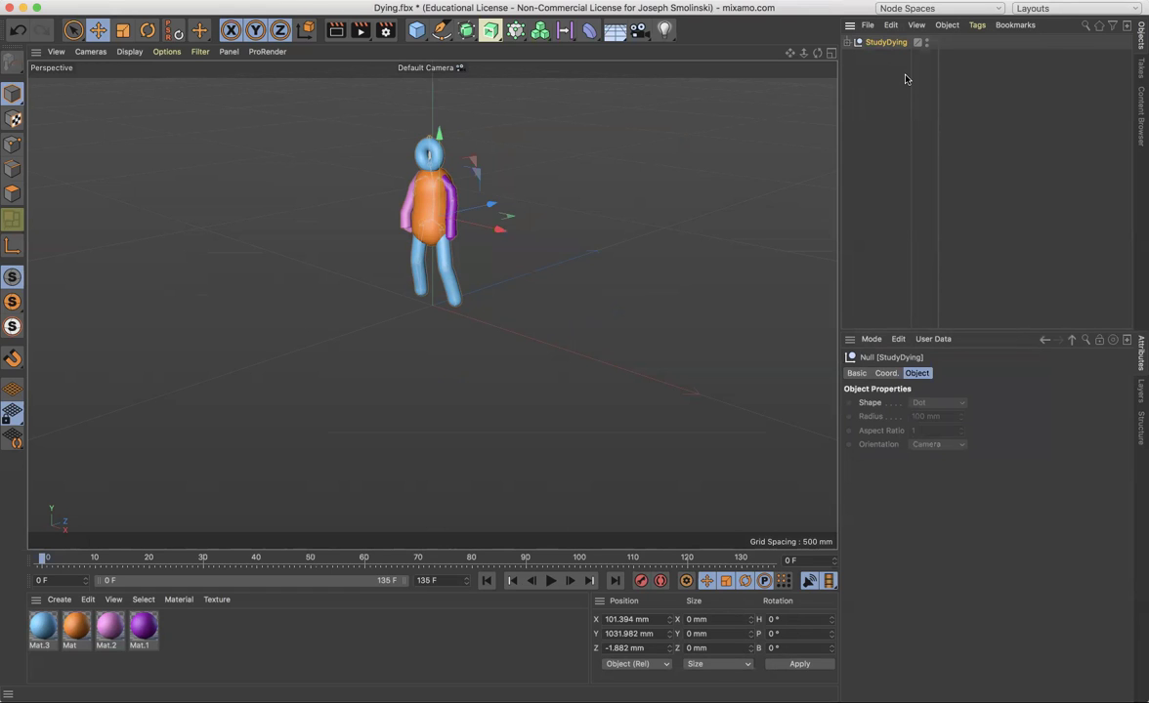
pyautogui.click(899, 0)
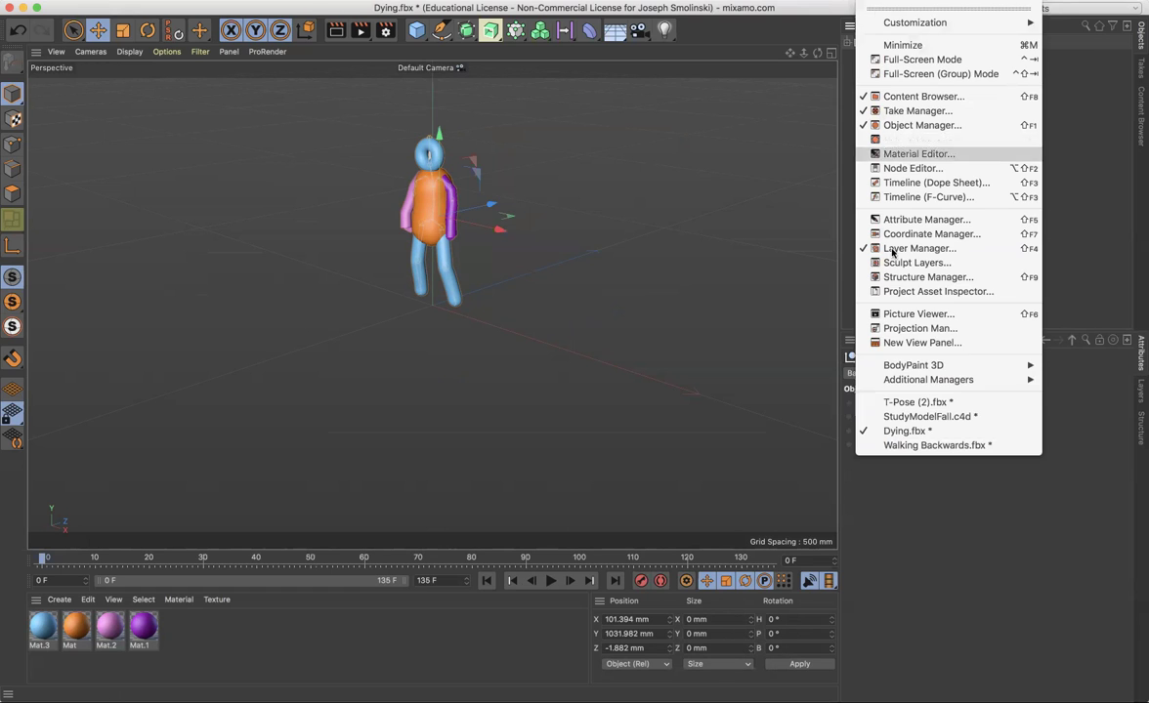
pyautogui.click(904, 401)
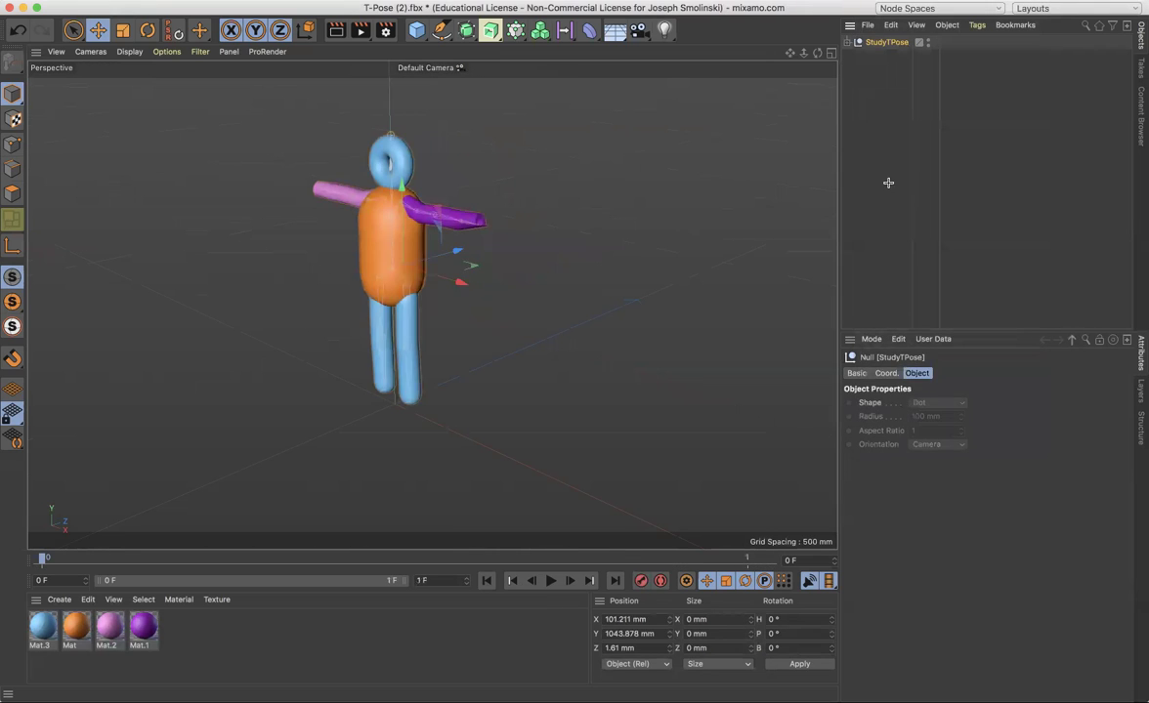
pyautogui.press('super+v')
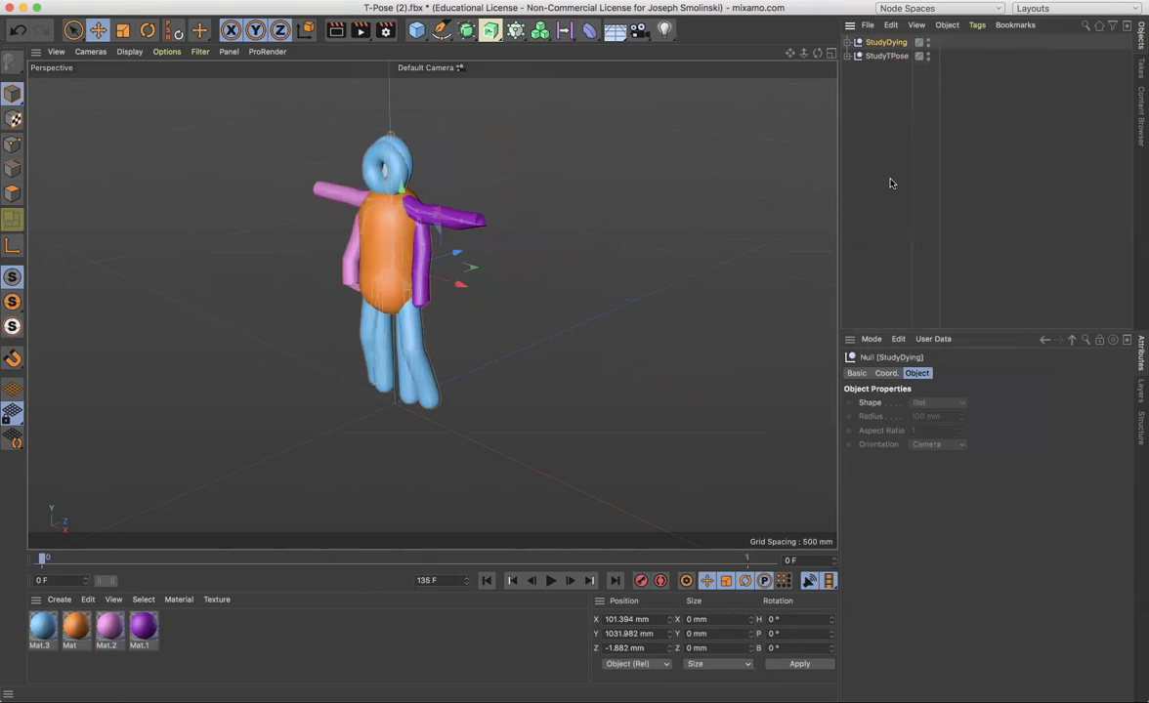
# - Copy the StudyBackWalk null from Walking Backwards.fbx into T-Pose (2).fbx and move StudyTPose above the other two nulls
pyautogui.click(879, 1)
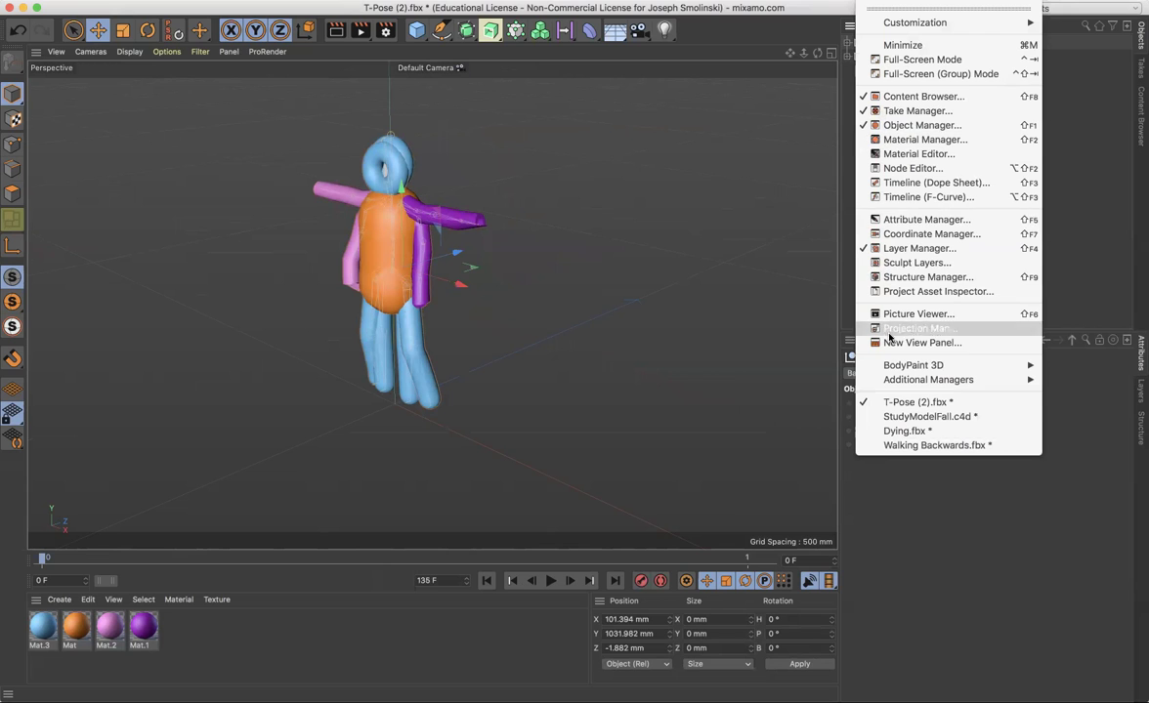
pyautogui.click(919, 446)
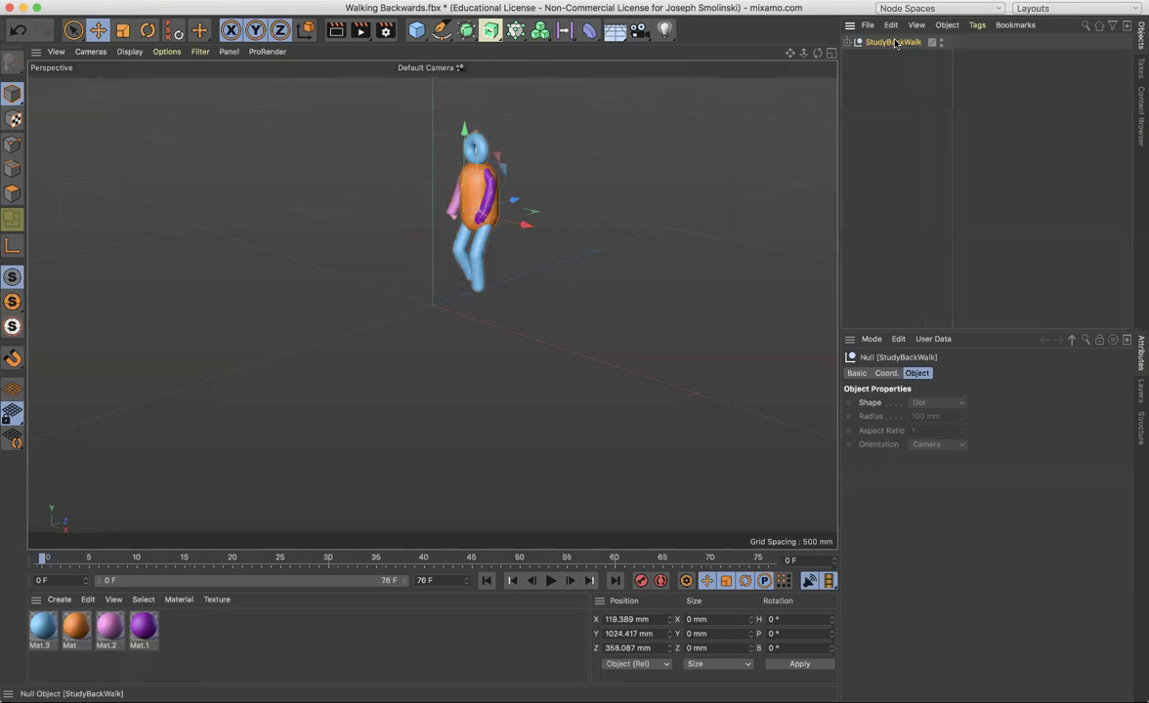
pyautogui.click(884, 1)
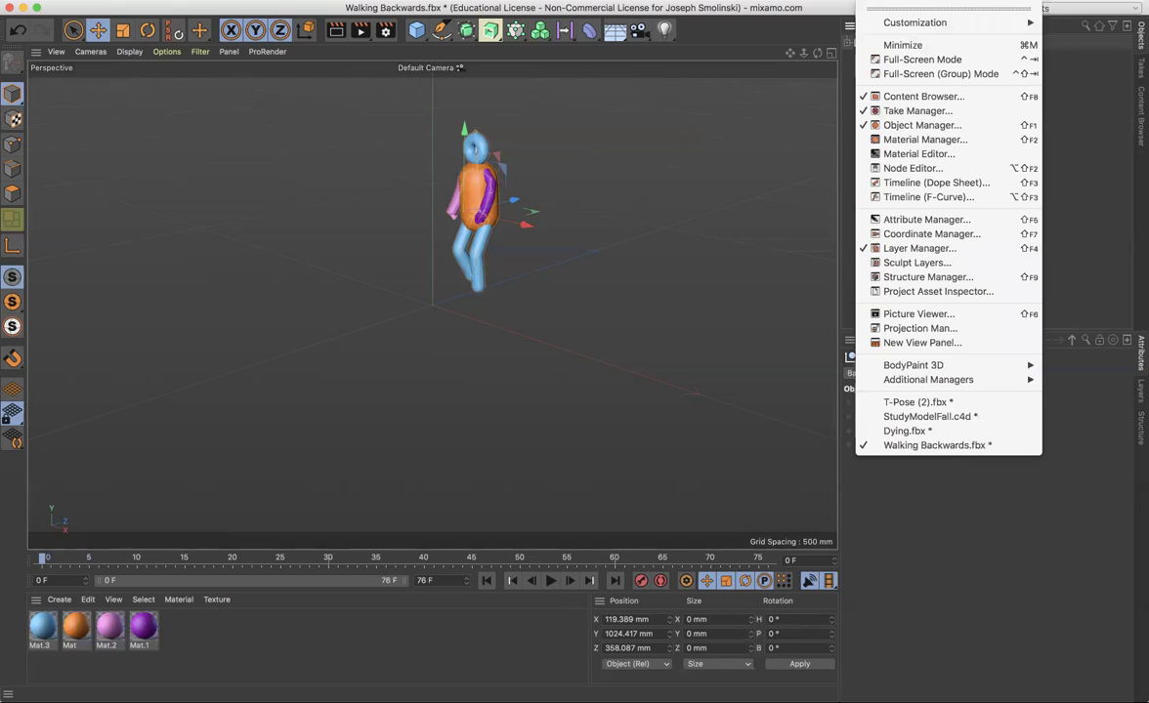
pyautogui.click(909, 404)
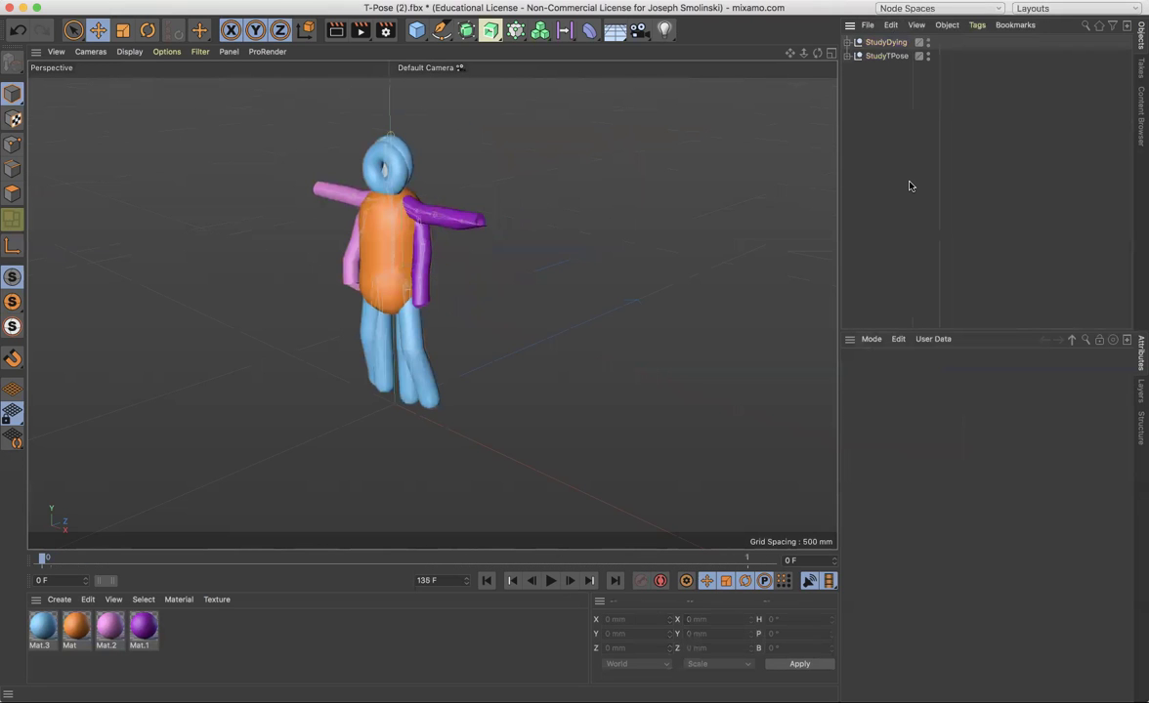
pyautogui.press('super+v')
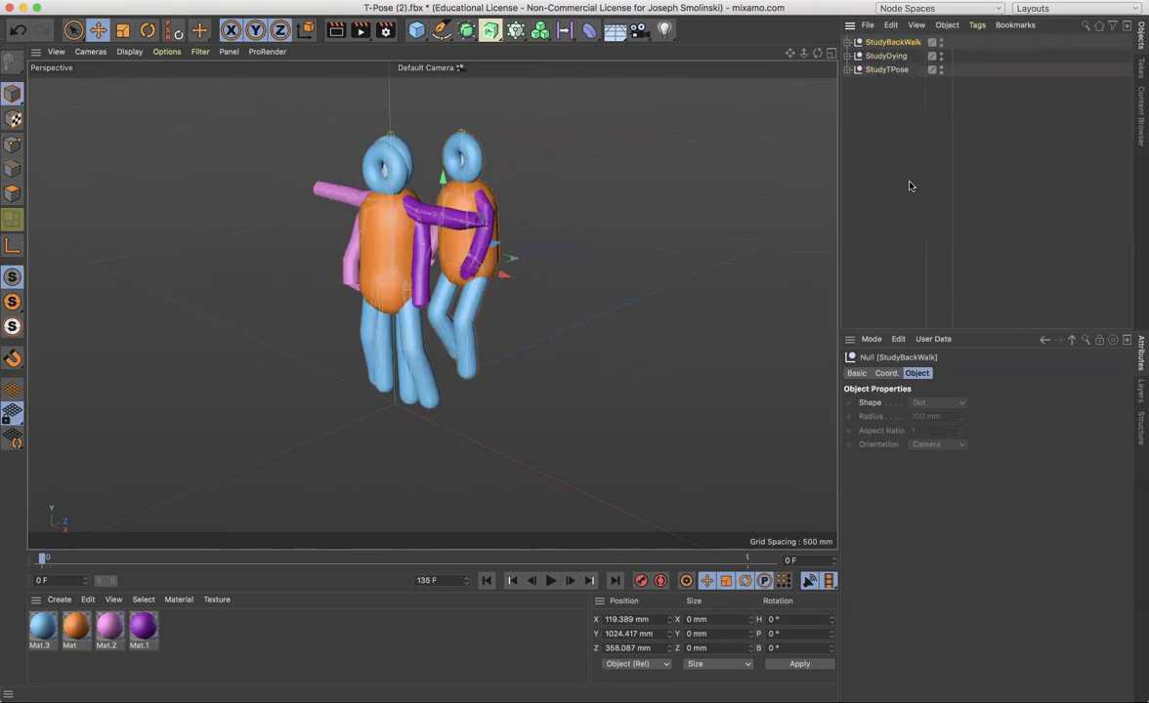
pyautogui.click(887, 71)
pyautogui.moveTo(878, 36); pyautogui.dragTo(879, 37)
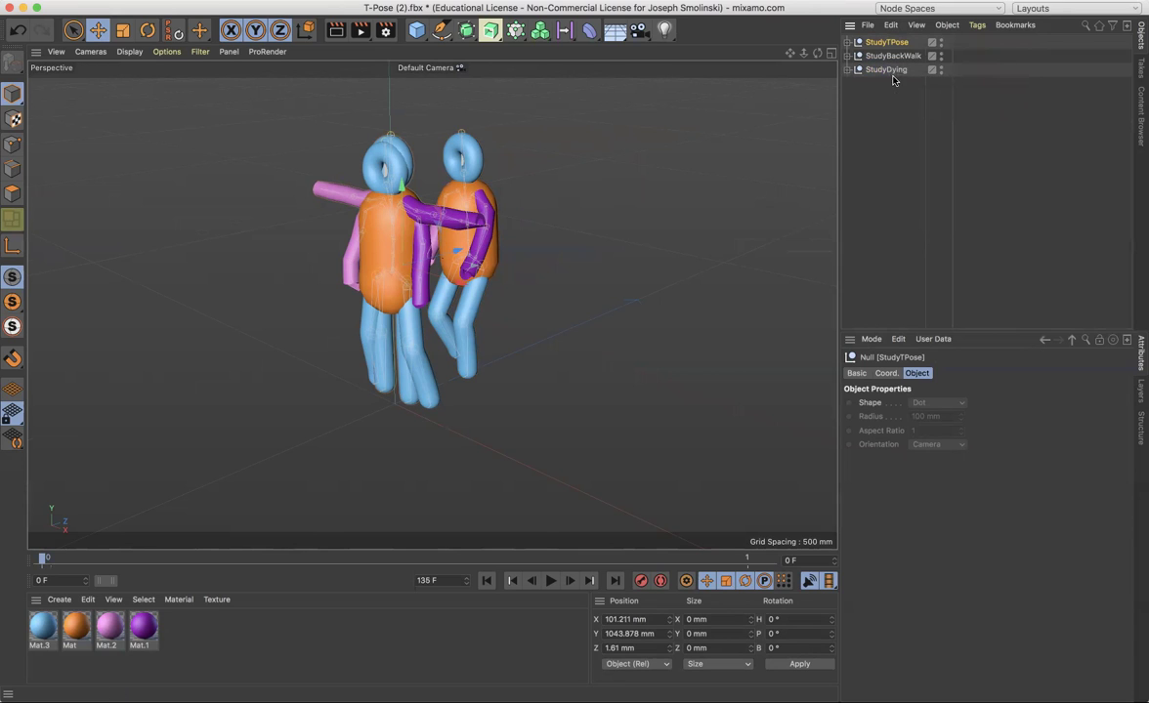
# - Extend the timeline's preview range to 135 F and set the project's end frame to 200 F
pyautogui.click(552, 581)
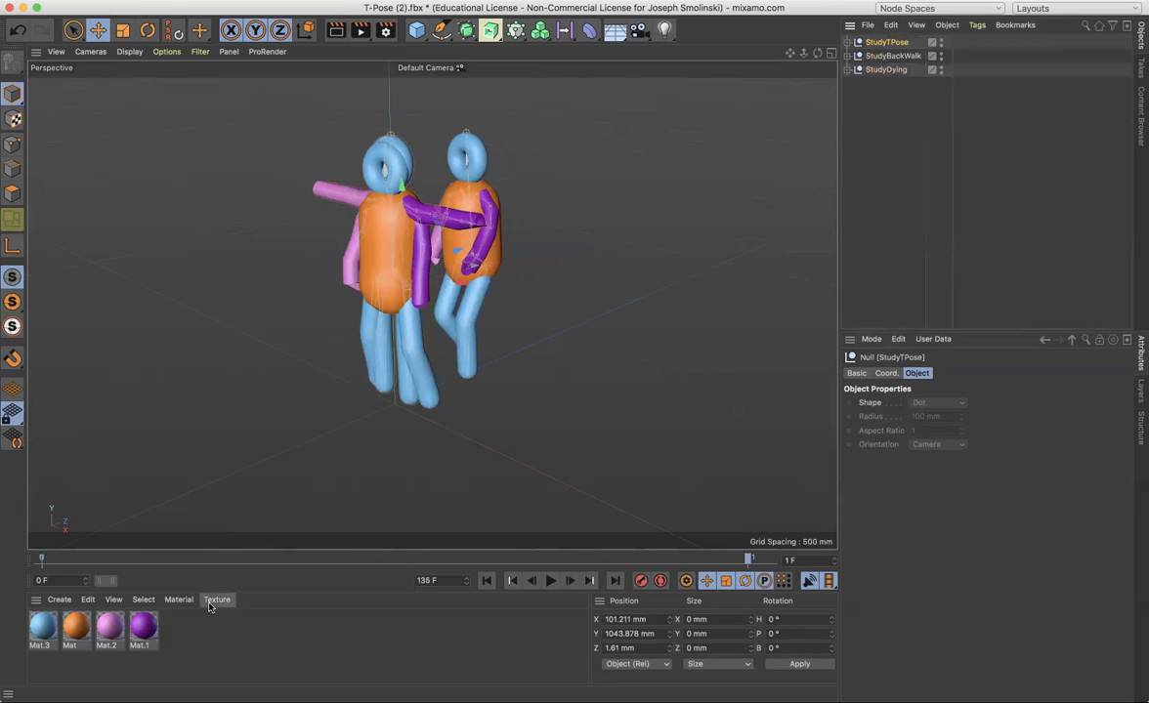
pyautogui.moveTo(113, 582); pyautogui.dragTo(353, 580)
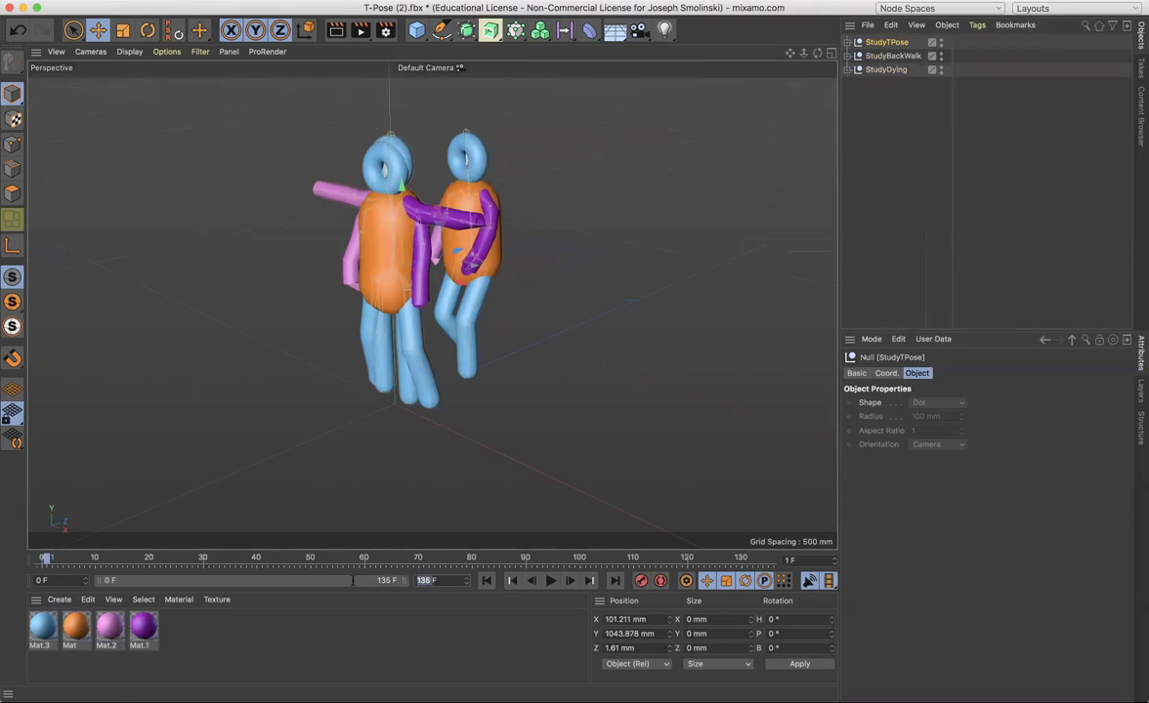
pyautogui.write('1')
pyautogui.press('Return')
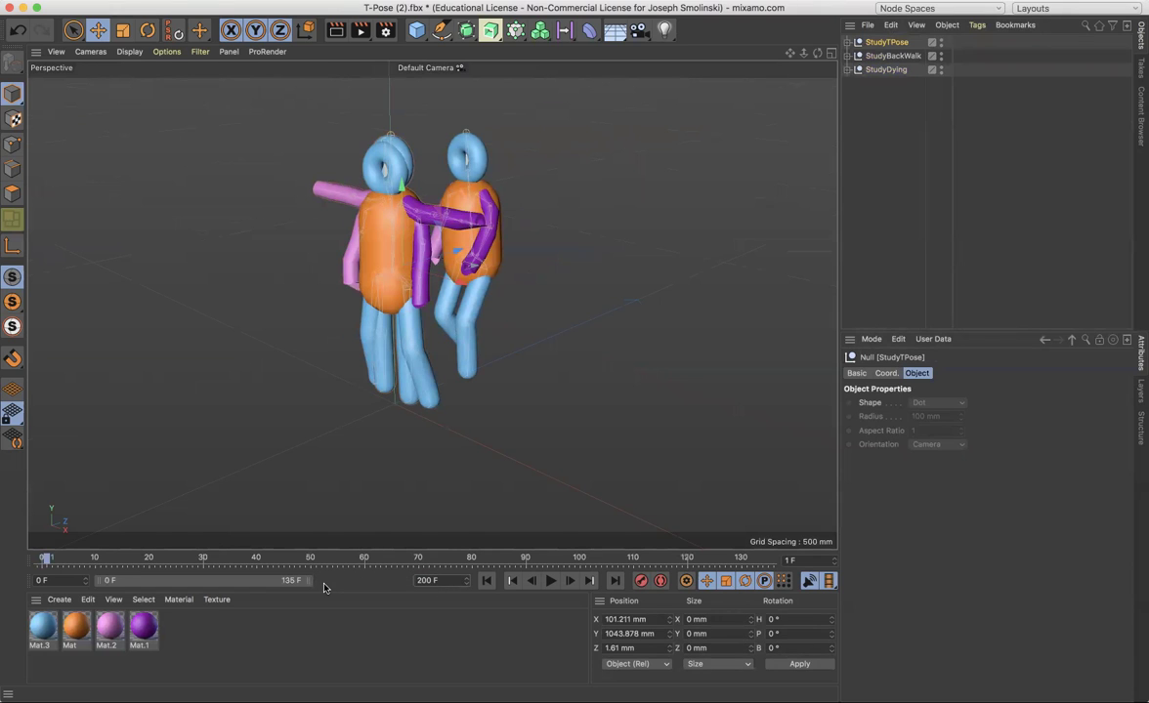
# - Play the combined animation of the three characters, stop it and return to the first frame
pyautogui.click(550, 581)
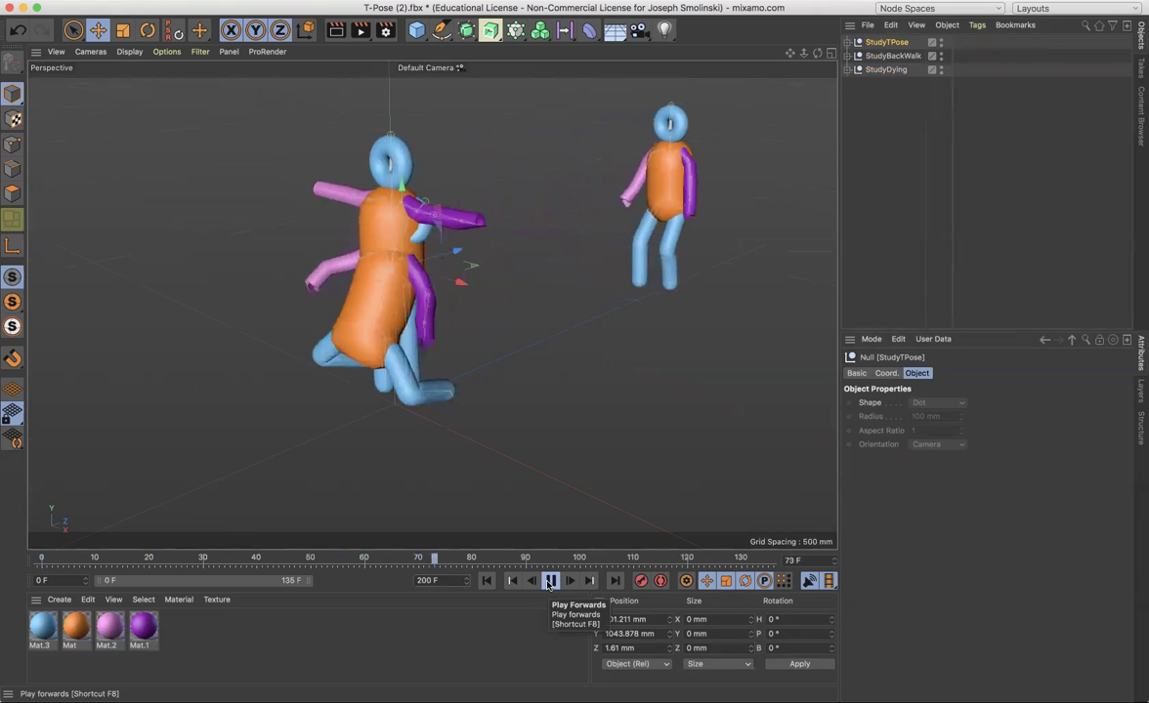
pyautogui.click(550, 582)
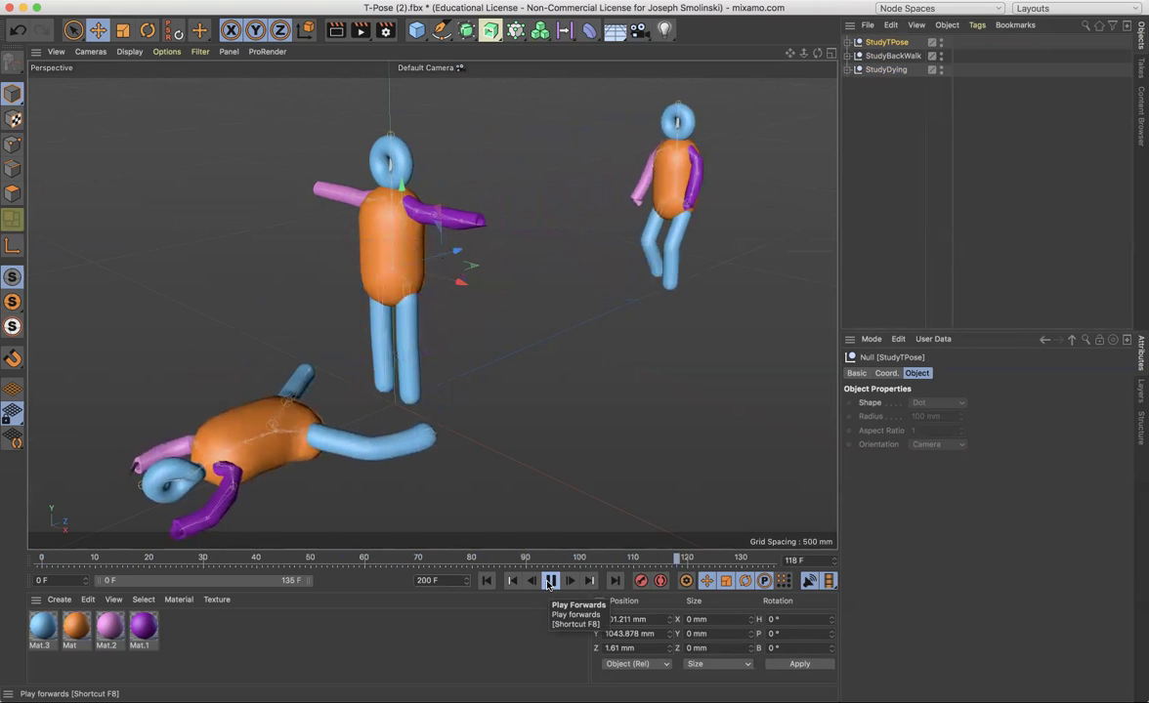
pyautogui.click(485, 582)
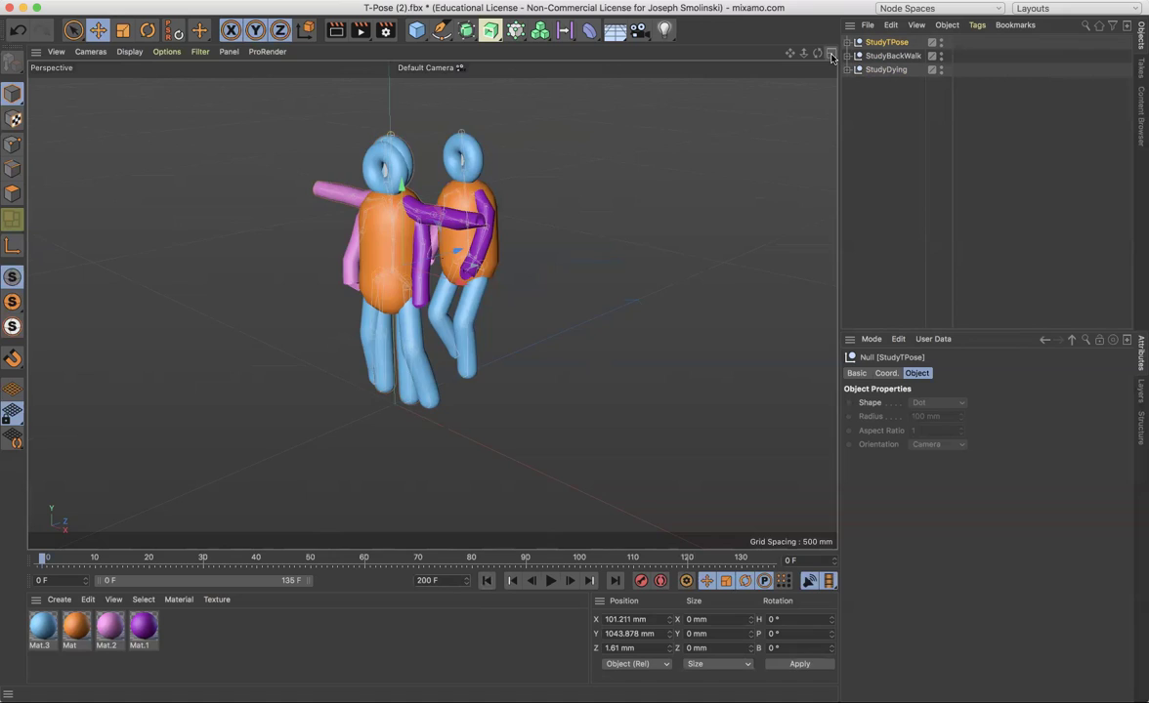
# - In the Front view, lower StudyTPose to about Y 1007 mm so its feet rest on the floor line, and hide it in the viewport
pyautogui.middleClick(801, 176)
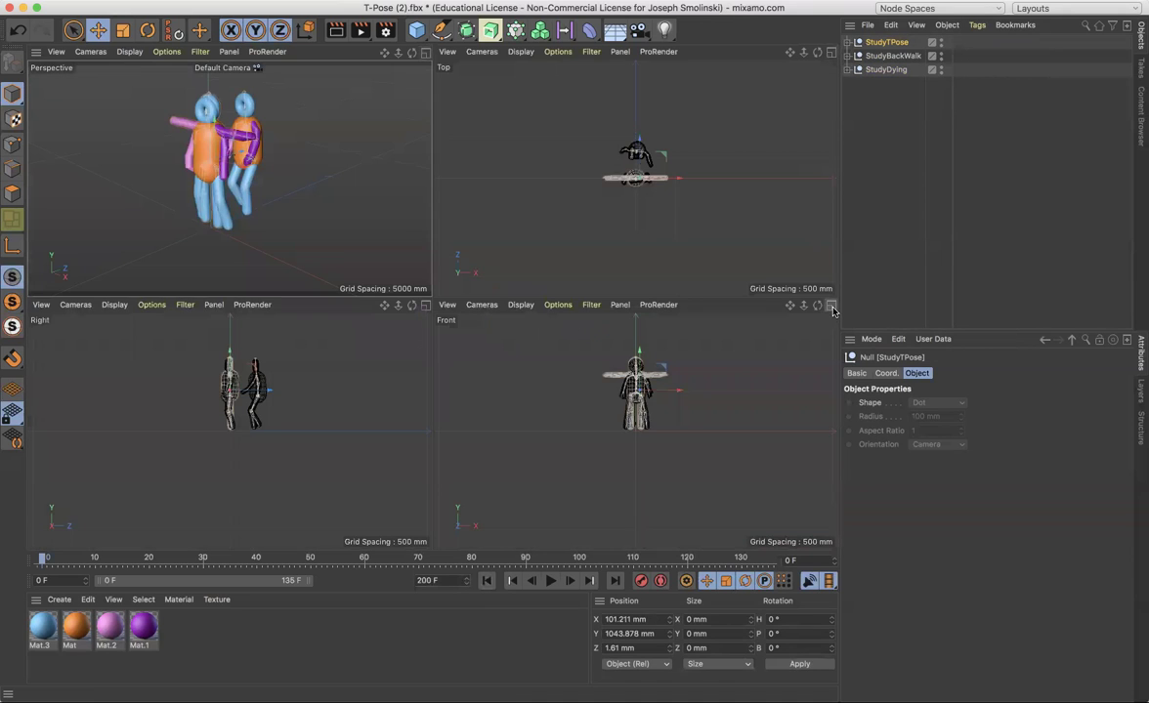
pyautogui.press('F4')
pyautogui.moveTo(792, 54); pyautogui.dragTo(938, 54)
pyautogui.moveTo(791, 54); pyautogui.dragTo(758, 95)
pyautogui.press('h')
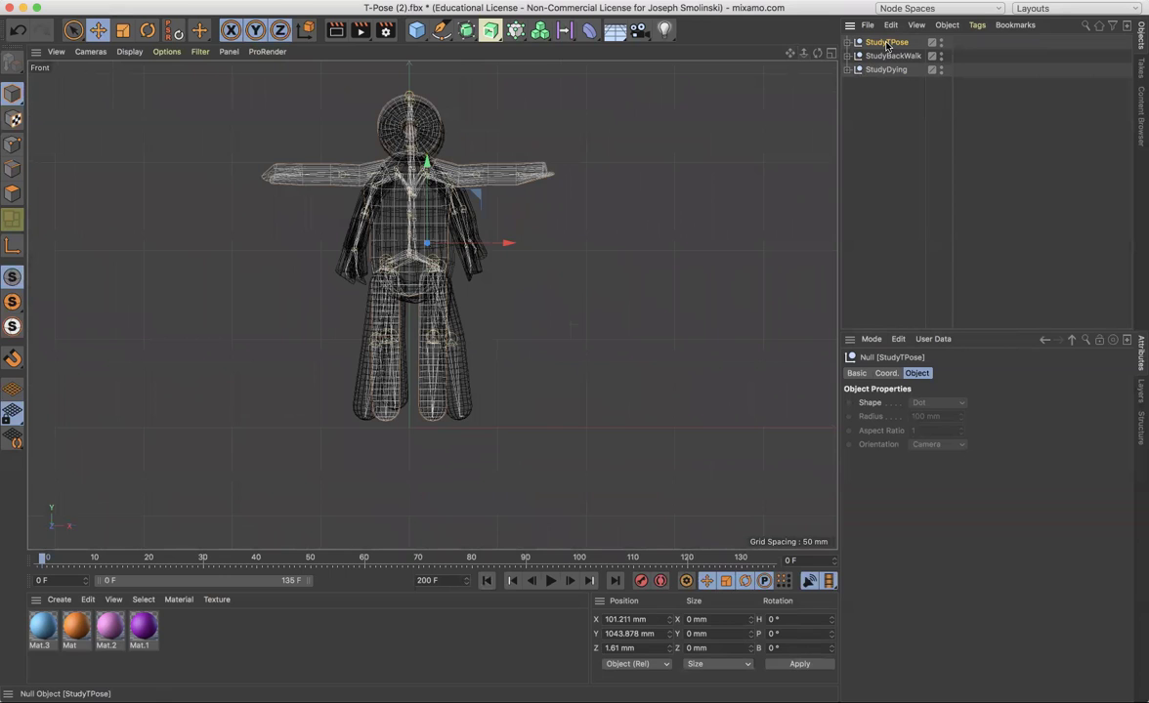
pyautogui.moveTo(427, 161); pyautogui.dragTo(426, 168)
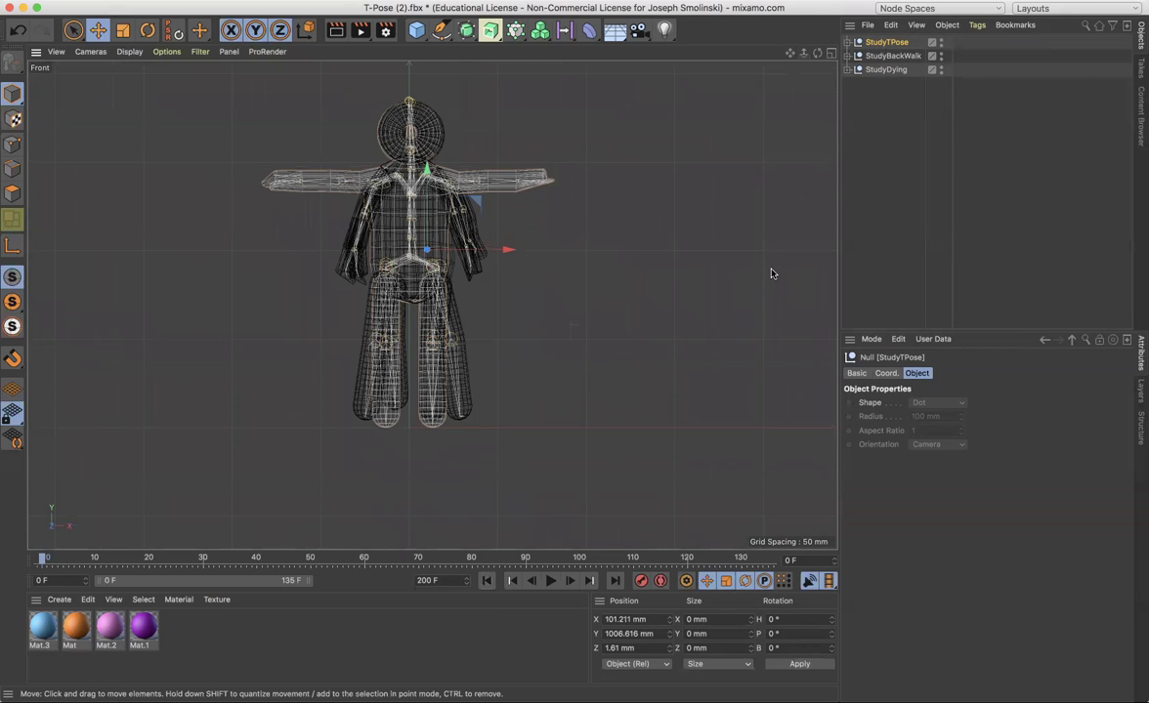
pyautogui.click(941, 41)
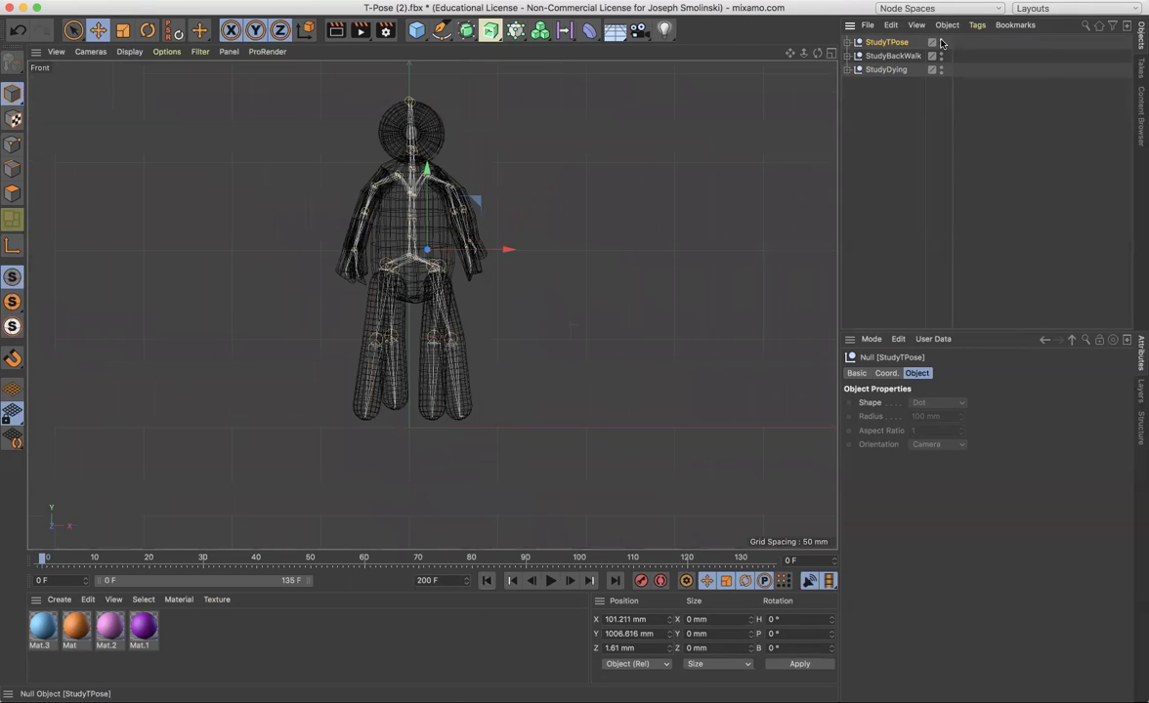
# - Move StudyBackWalk to about X 96 mm and Y 985 mm, onto the floor line, and hide it in the viewport
pyautogui.click(901, 57)
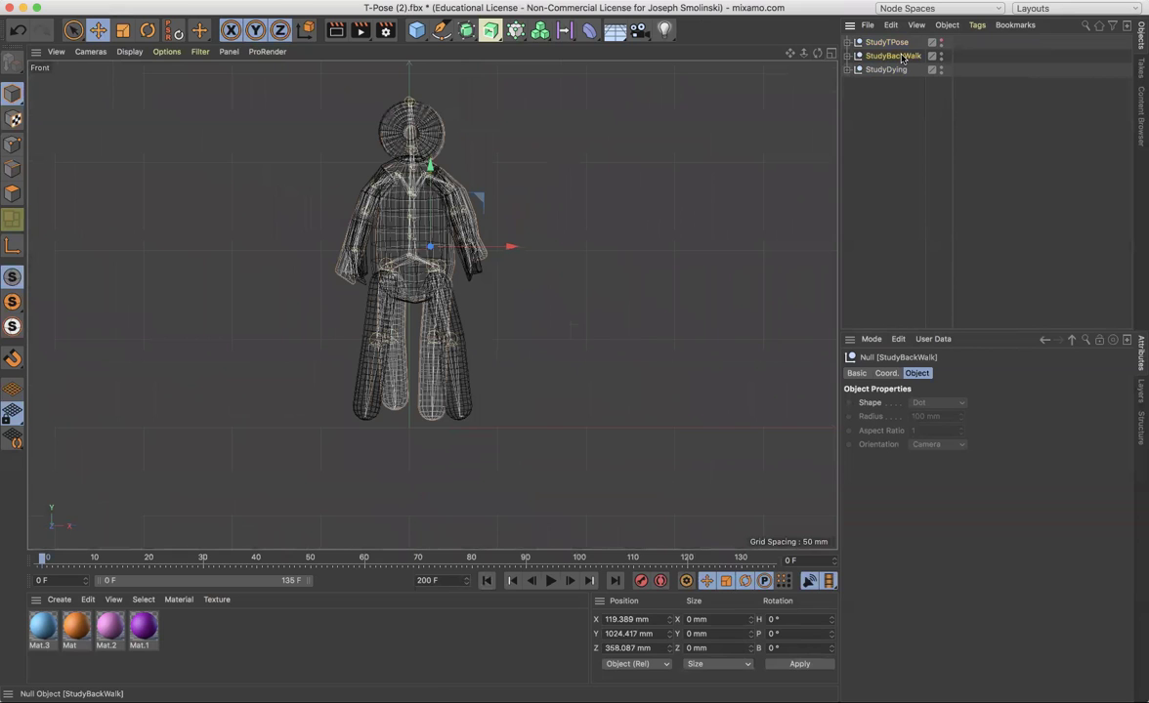
pyautogui.moveTo(430, 164); pyautogui.dragTo(428, 171)
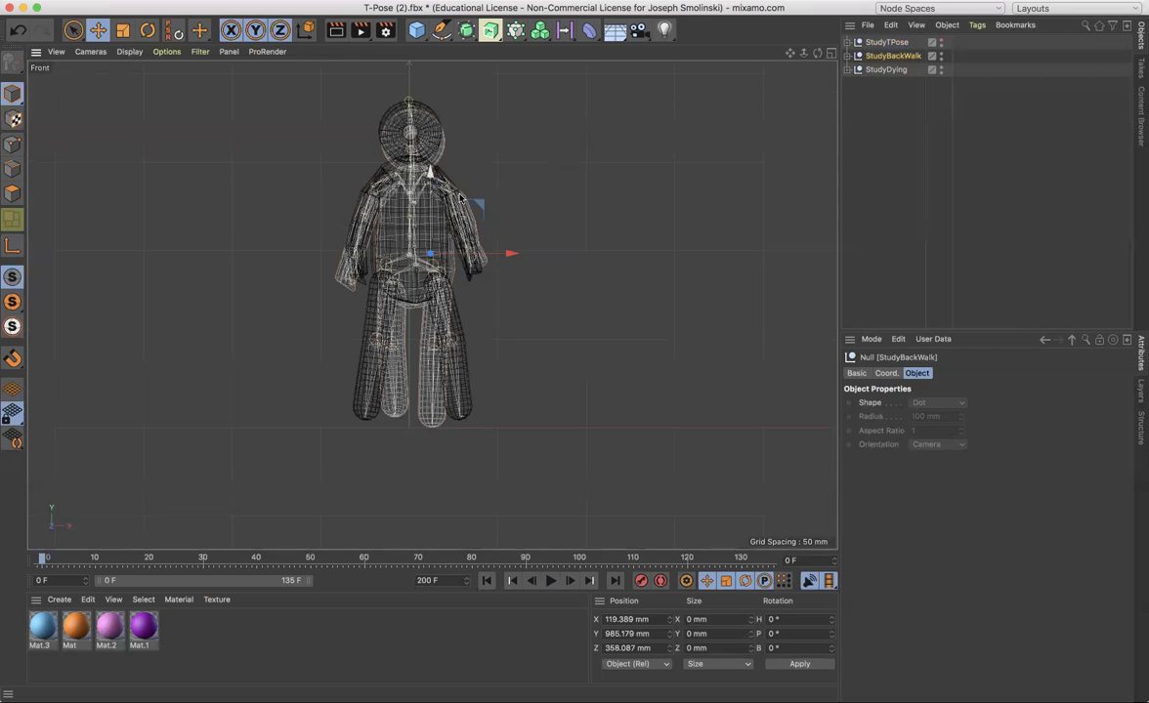
pyautogui.moveTo(507, 256); pyautogui.dragTo(504, 257)
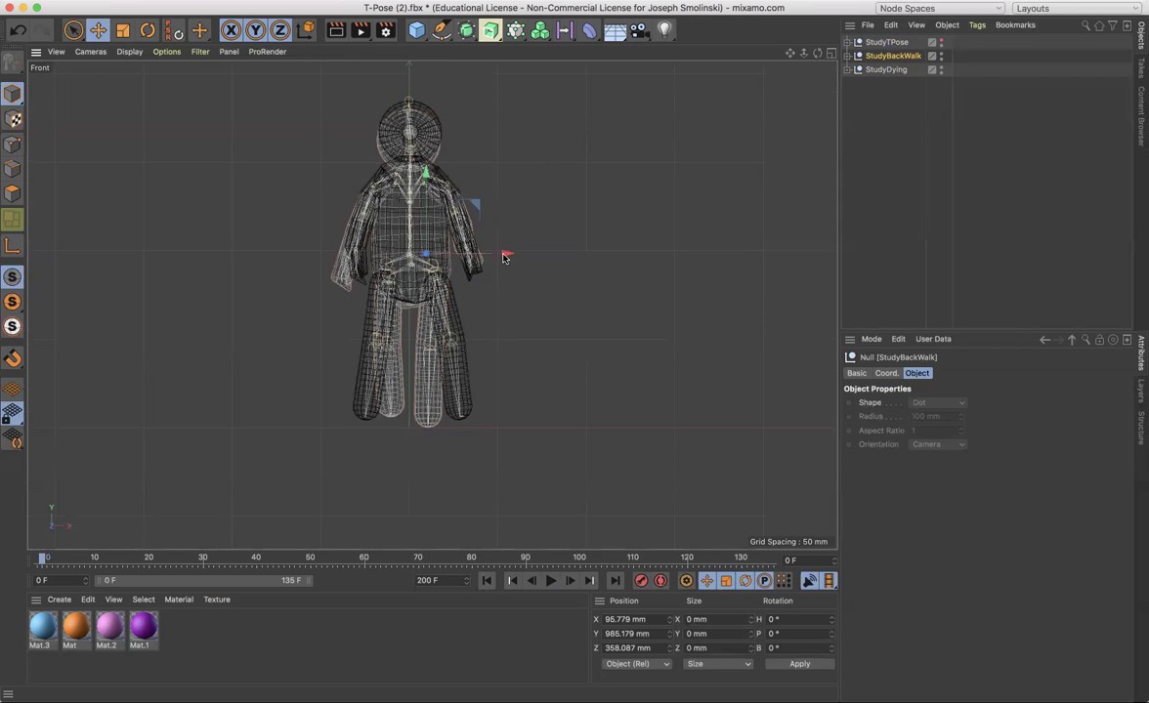
pyautogui.click(940, 57)
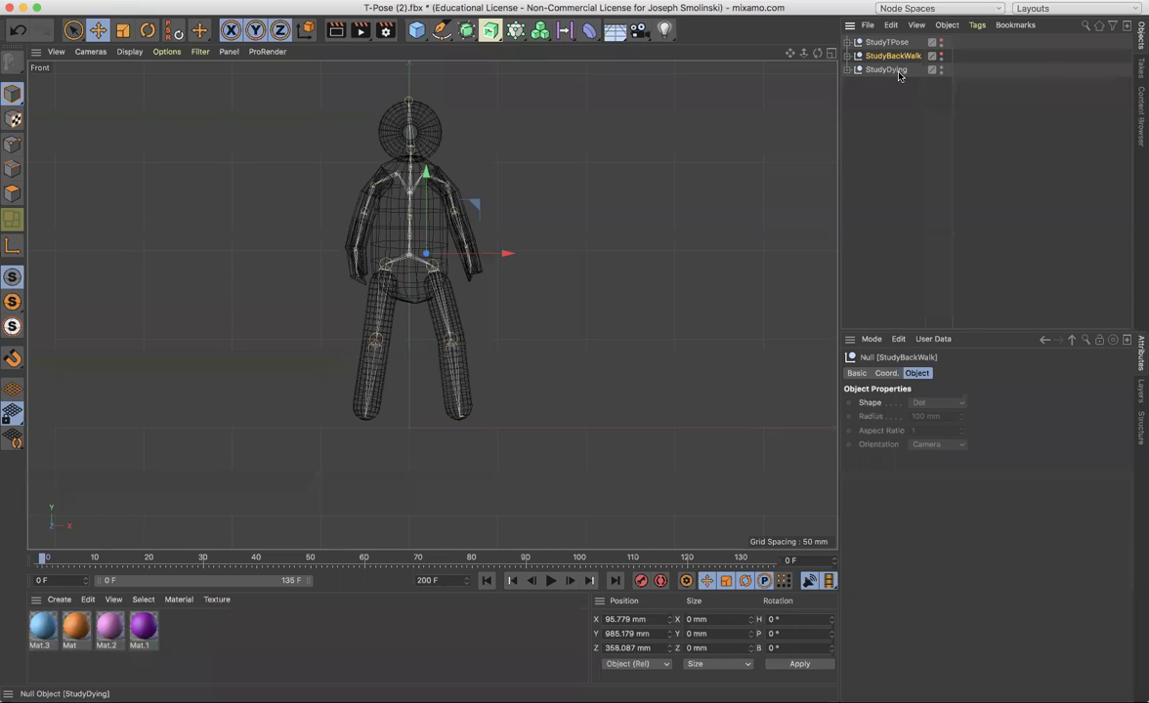
# - Lower StudyDying to about Y 1005 mm so its feet rest on the floor line
pyautogui.click(889, 70)
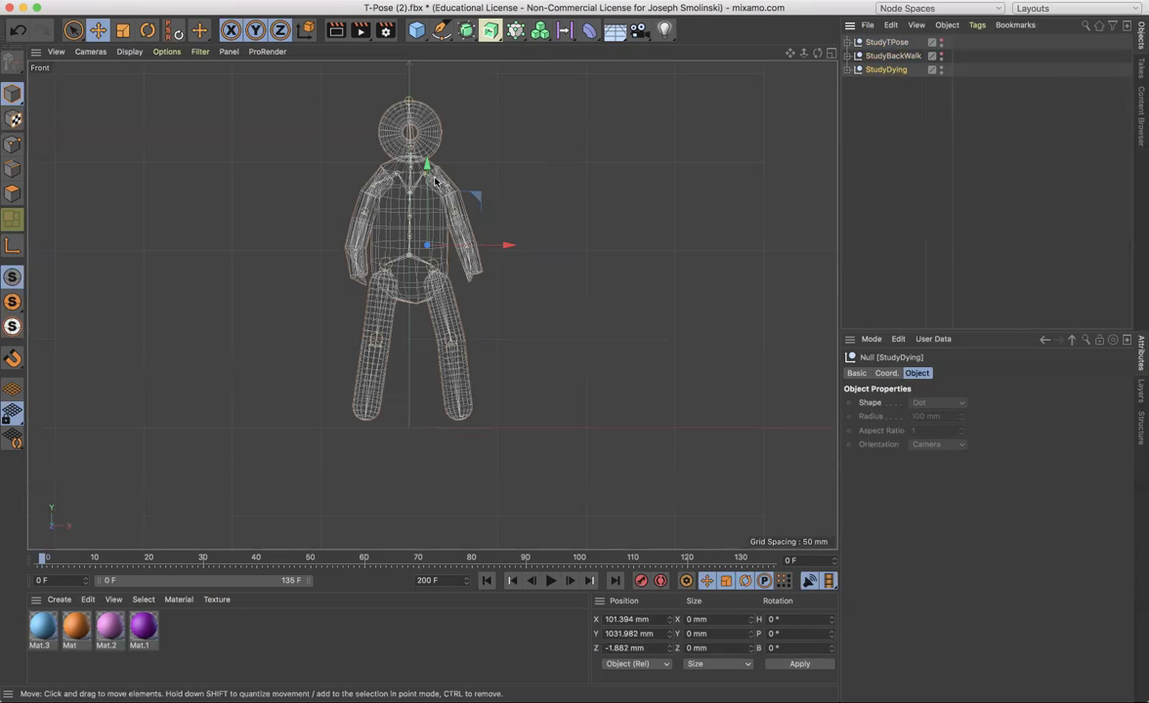
pyautogui.moveTo(425, 166); pyautogui.dragTo(425, 168)
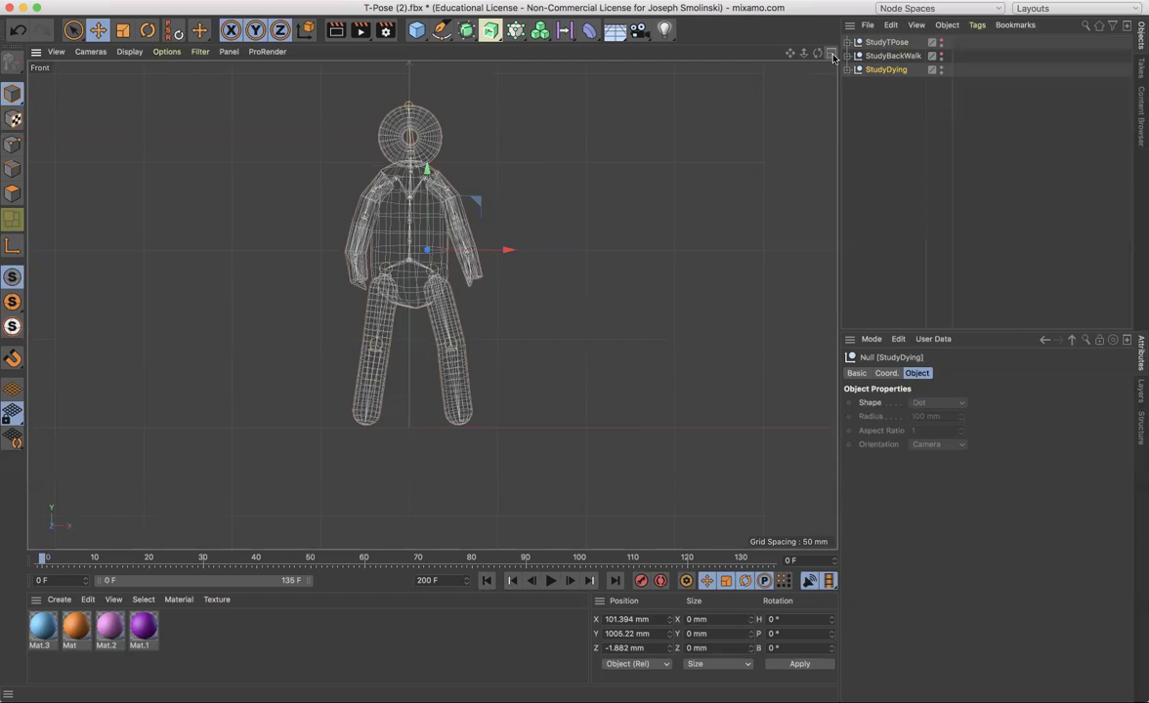
pyautogui.click(832, 55)
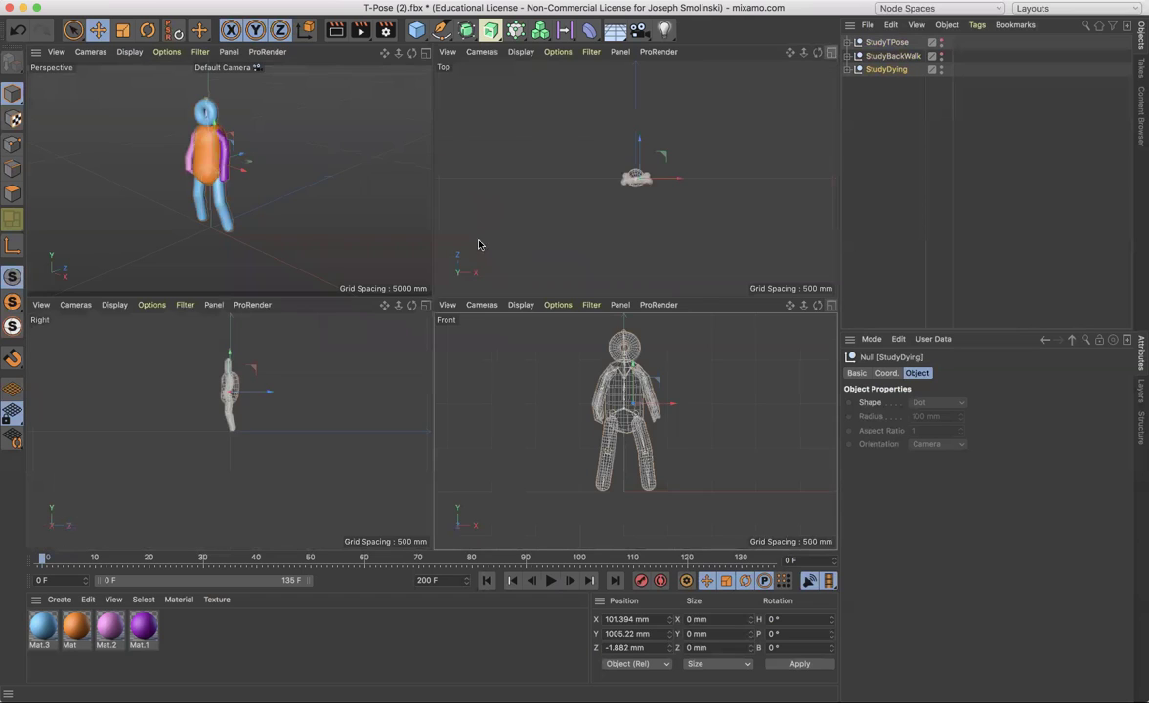
# - Enlarge the Right view on the characters' legs and unhide StudyBackWalk and StudyTPose
pyautogui.click(425, 306)
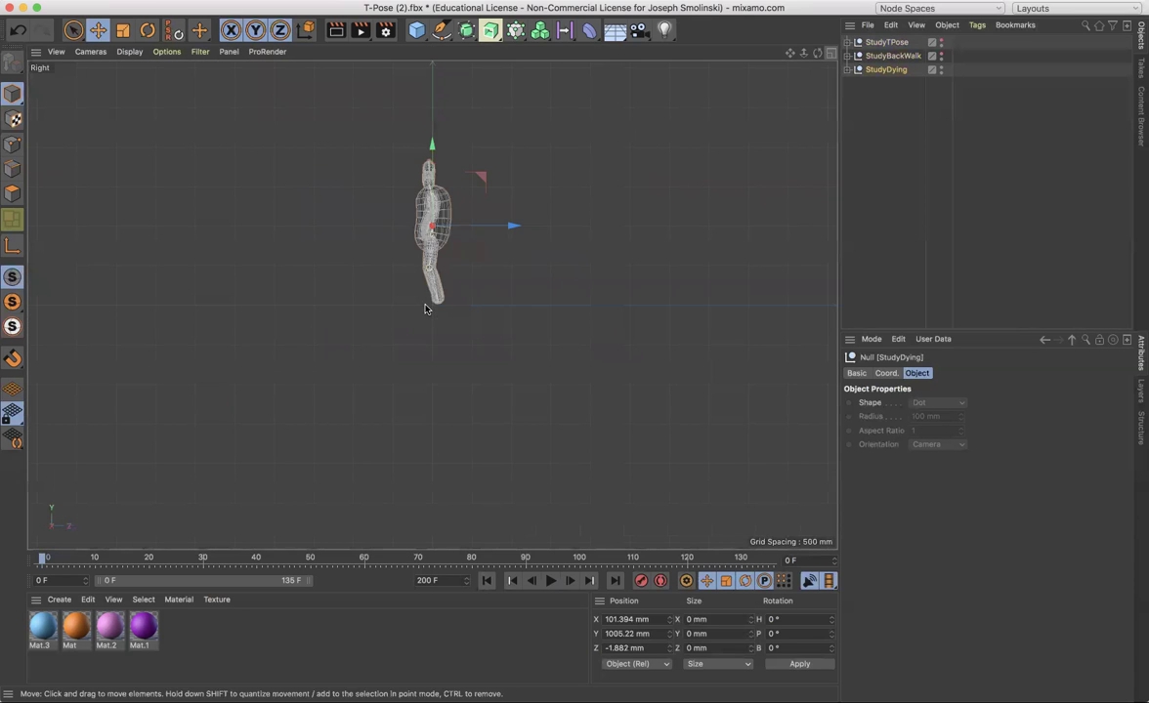
pyautogui.moveTo(804, 53); pyautogui.dragTo(879, 54)
pyautogui.moveTo(789, 54); pyautogui.dragTo(787, 90)
pyautogui.click(941, 57)
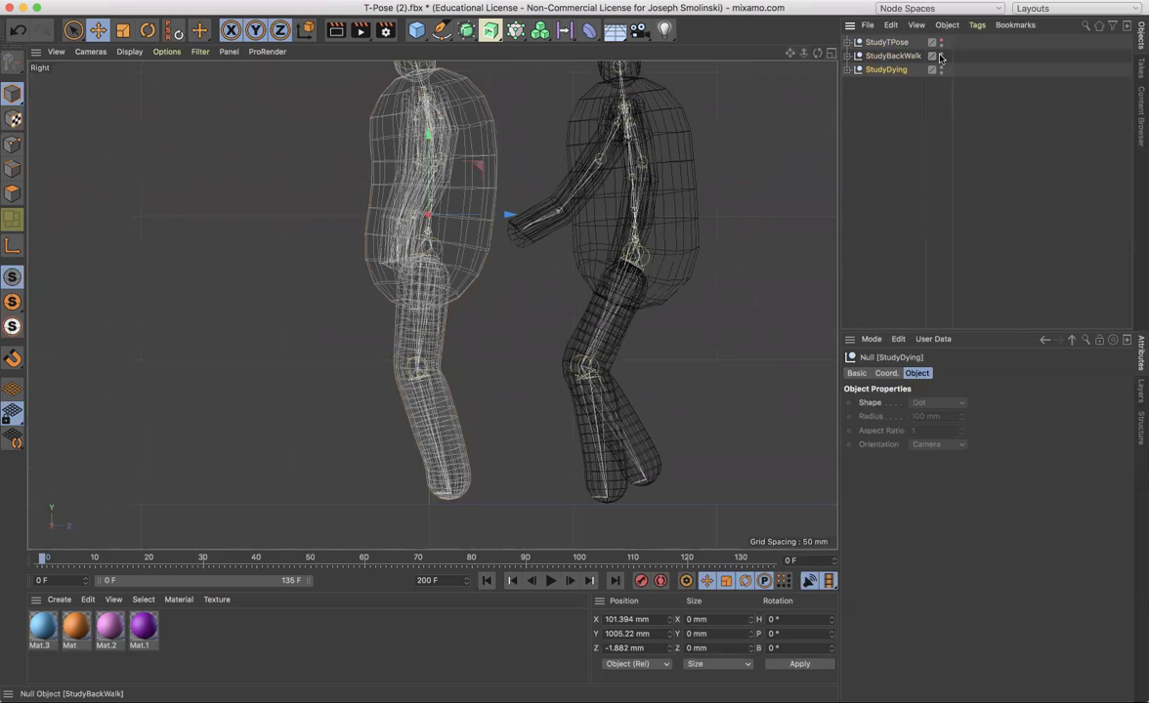
pyautogui.click(941, 42)
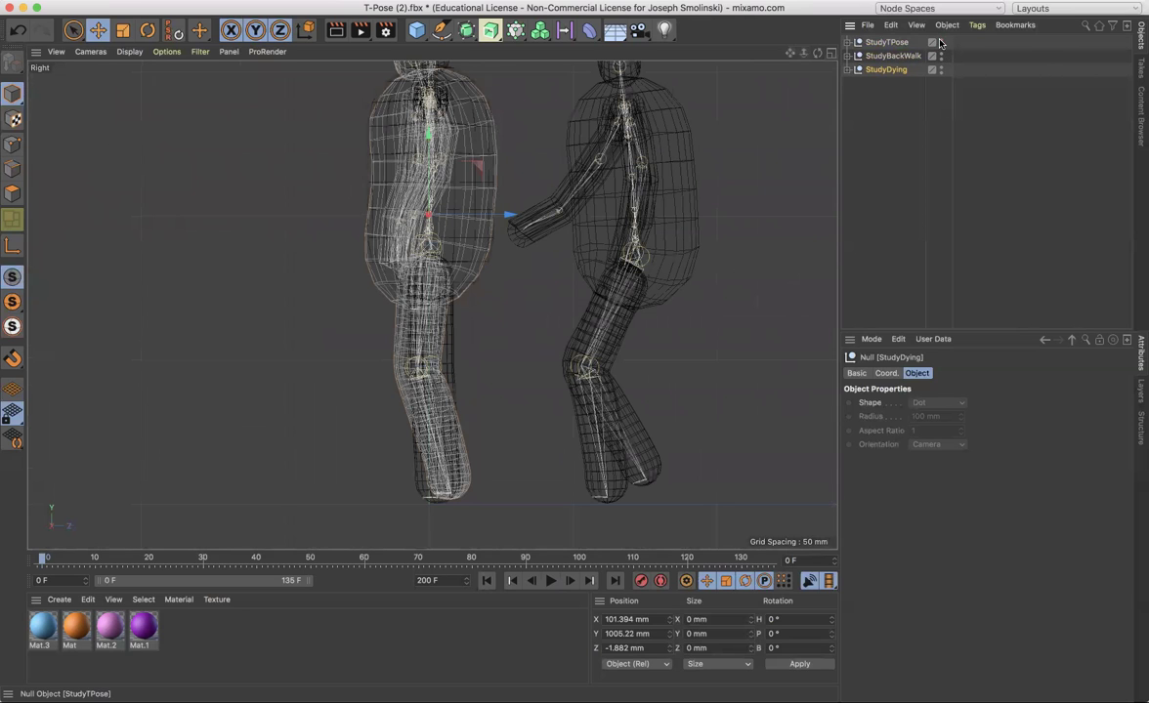
# - Move StudyBackWalk along Z to about -248 mm so its feet line up with the other two characters
pyautogui.click(886, 43)
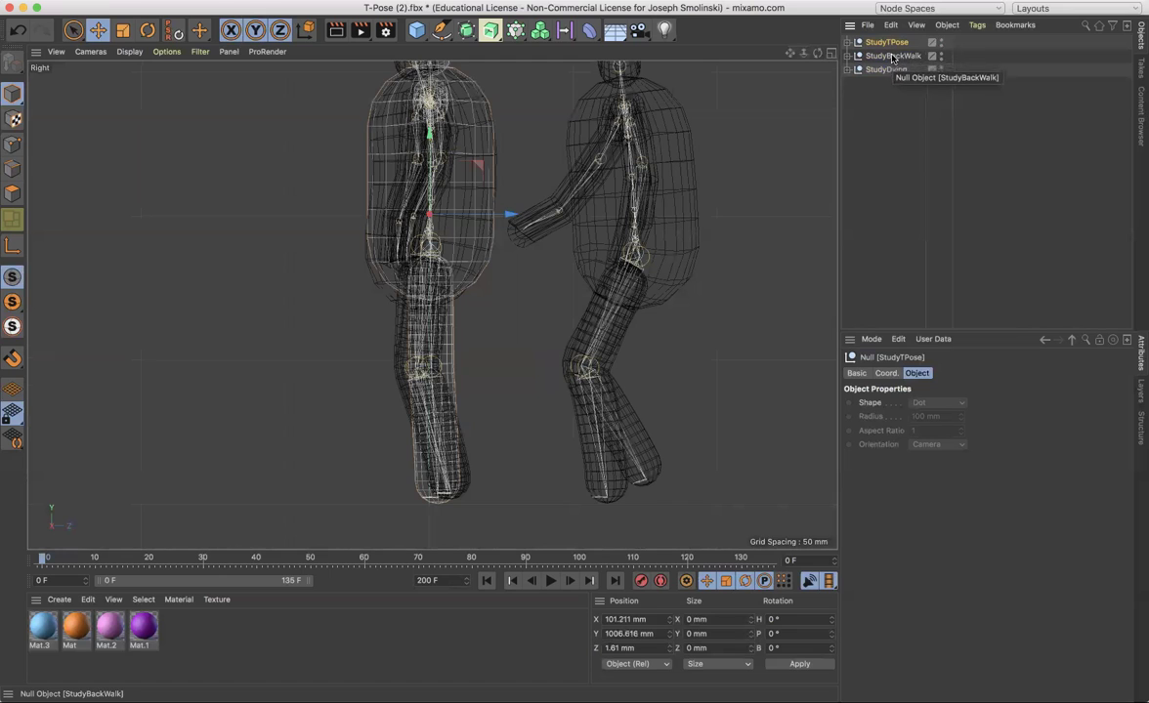
pyautogui.click(893, 57)
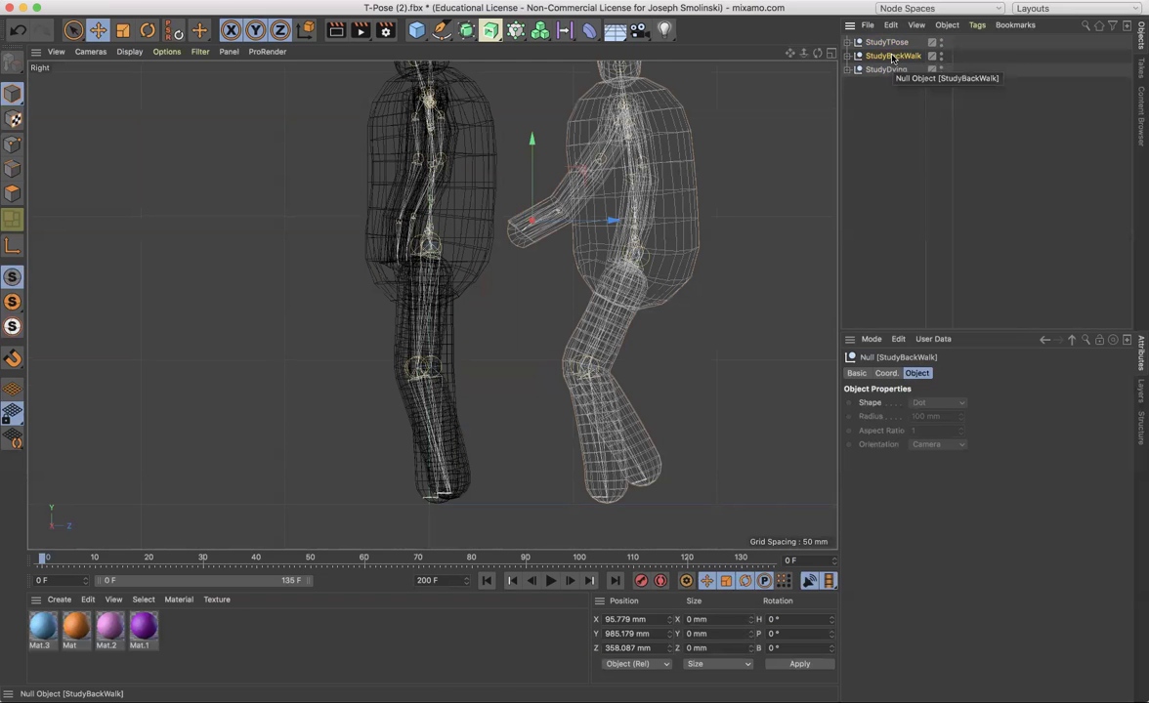
pyautogui.moveTo(611, 223); pyautogui.dragTo(437, 235)
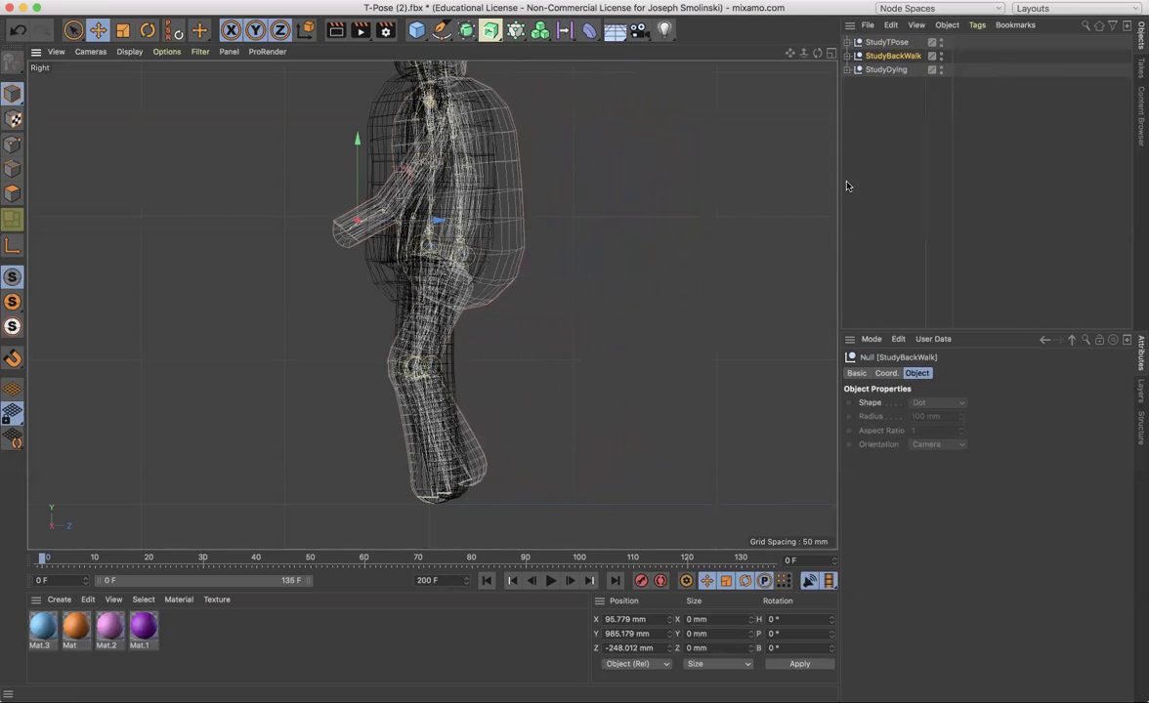
# - Return to the full Perspective view and expand the StudyDying, StudyBackWalk and StudyTPose hierarchies
pyautogui.click(883, 70)
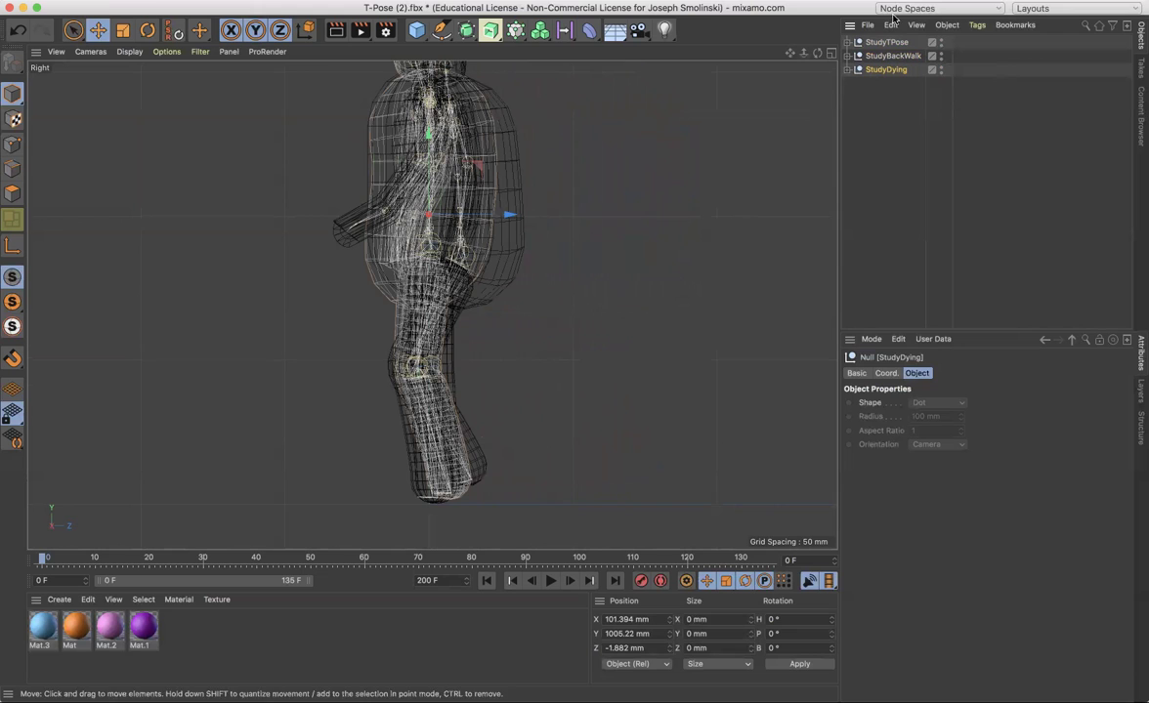
pyautogui.click(828, 55)
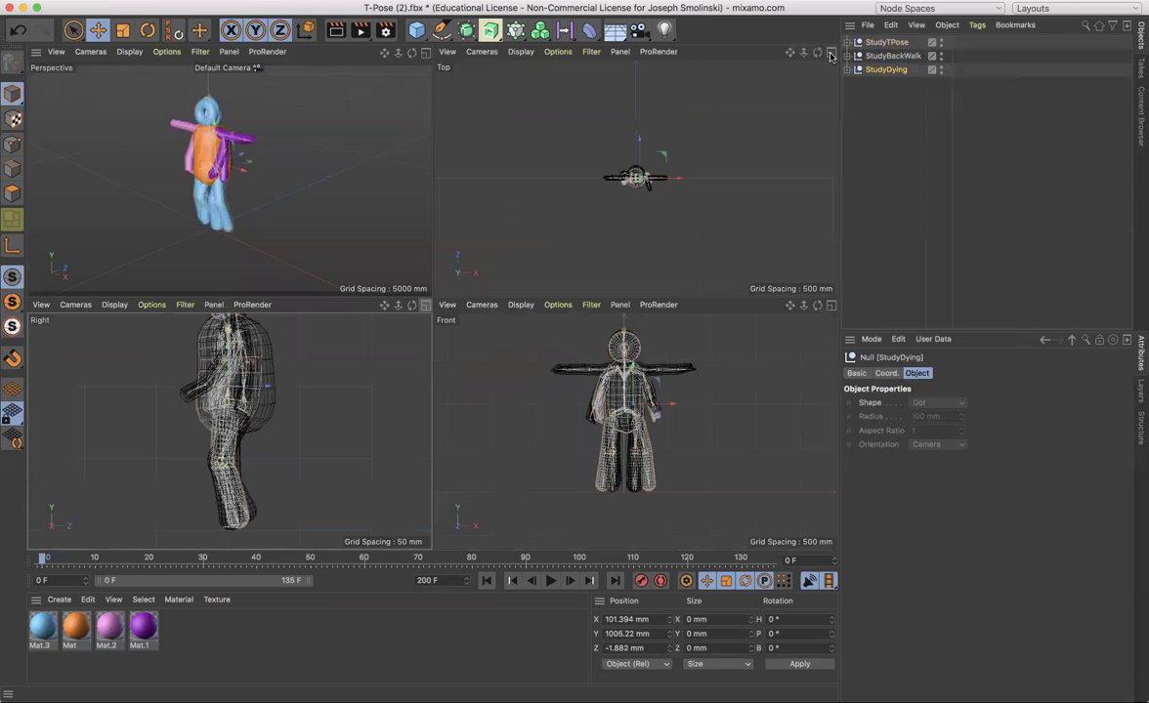
pyautogui.click(425, 54)
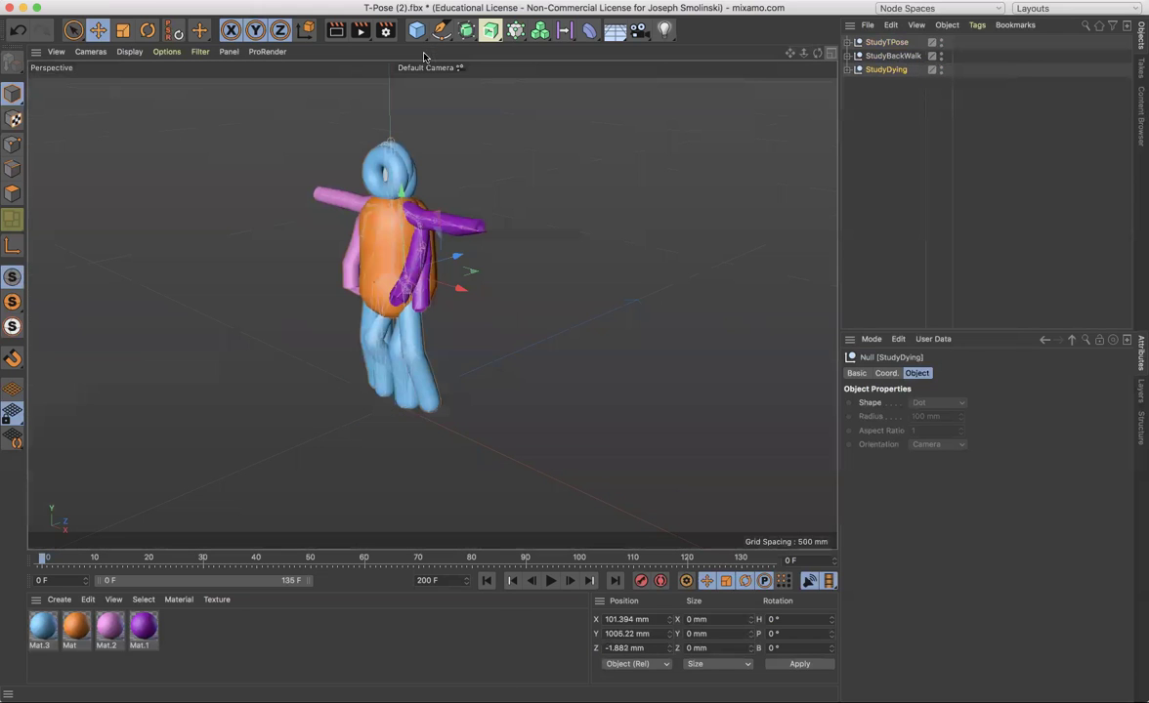
pyautogui.click(848, 69)
pyautogui.click(848, 56)
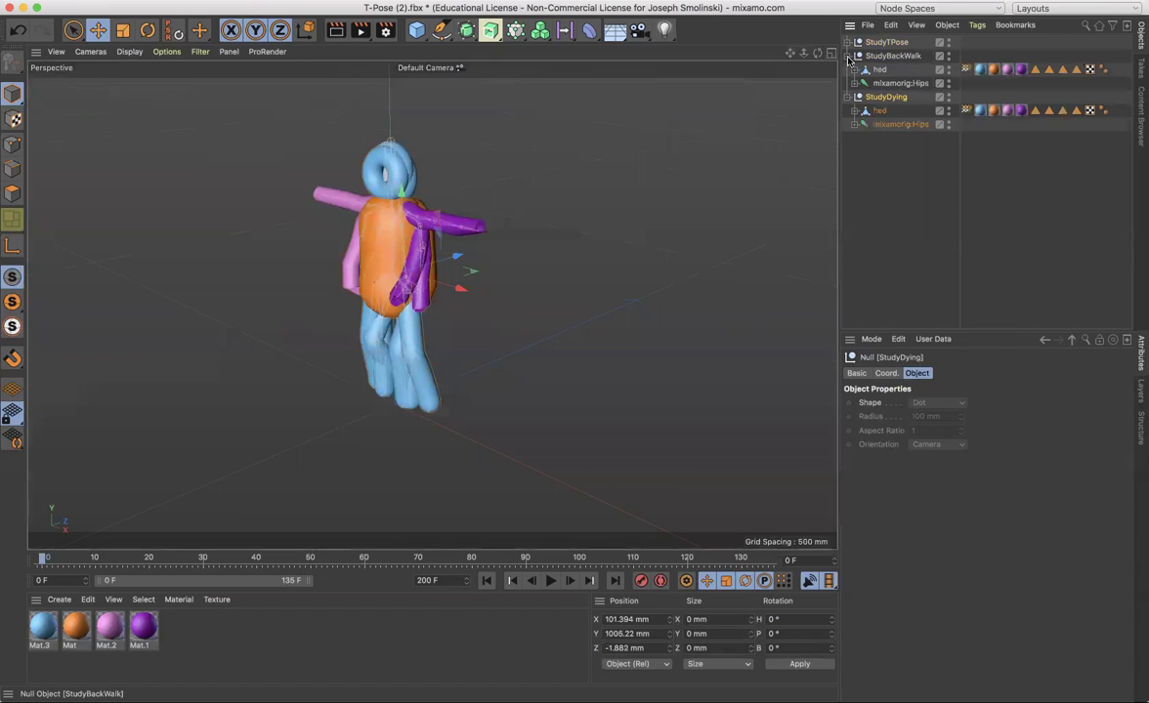
pyautogui.click(848, 42)
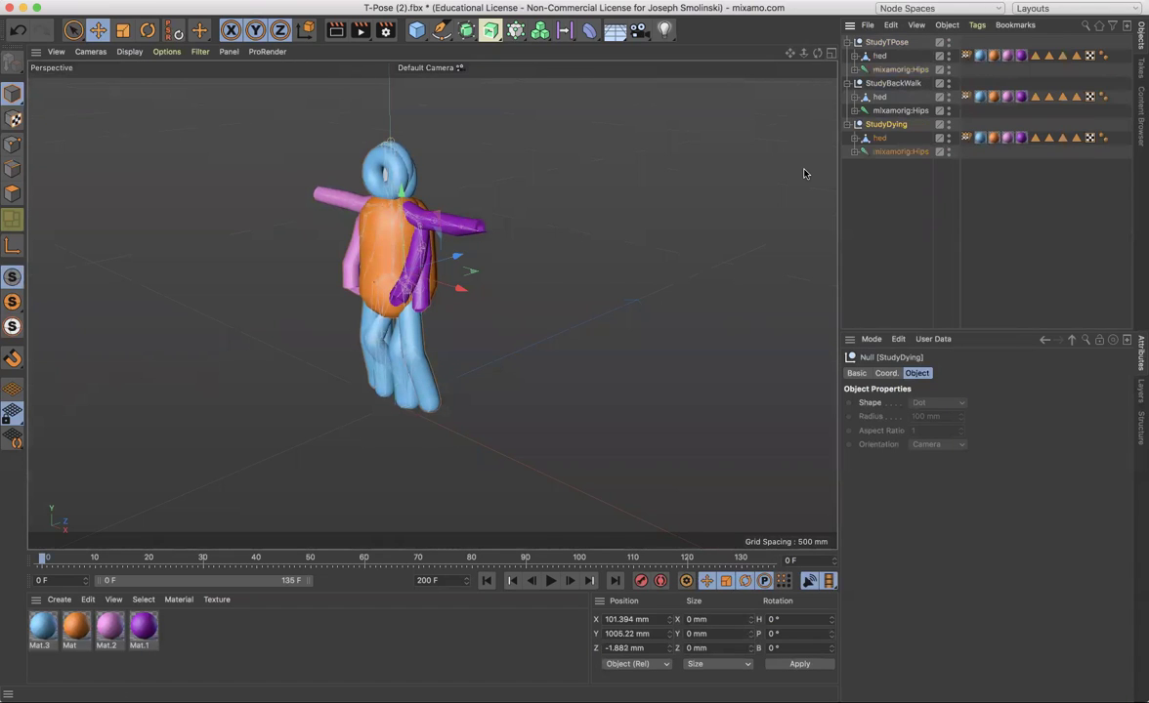
# - Add a motion clip named StudyT to StudyTPose's mixamorig:Hips joint, running from 0 F to 10 F
pyautogui.click(903, 71)
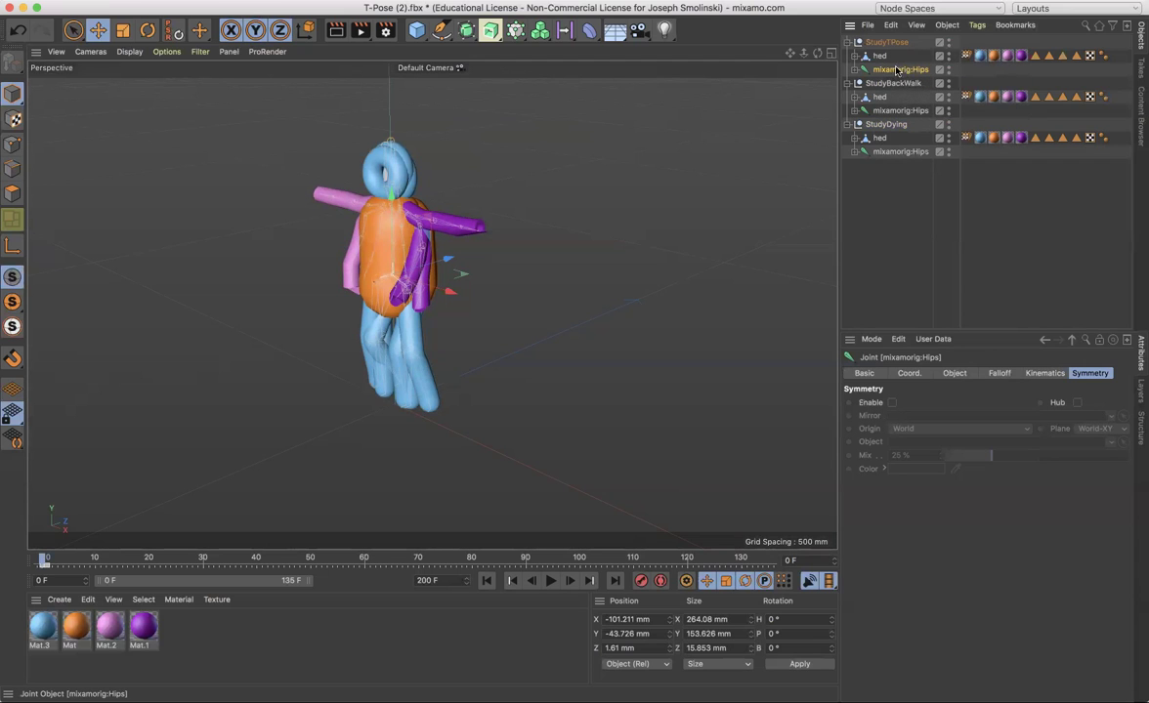
pyautogui.click(572, 1)
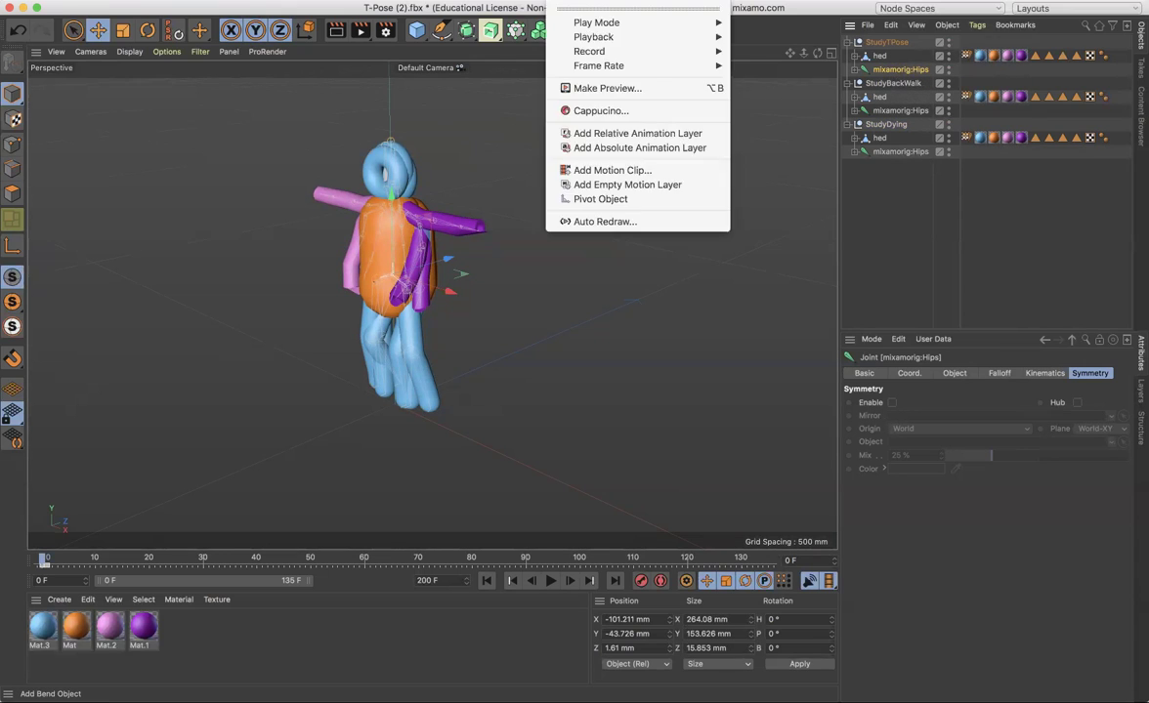
pyautogui.click(597, 171)
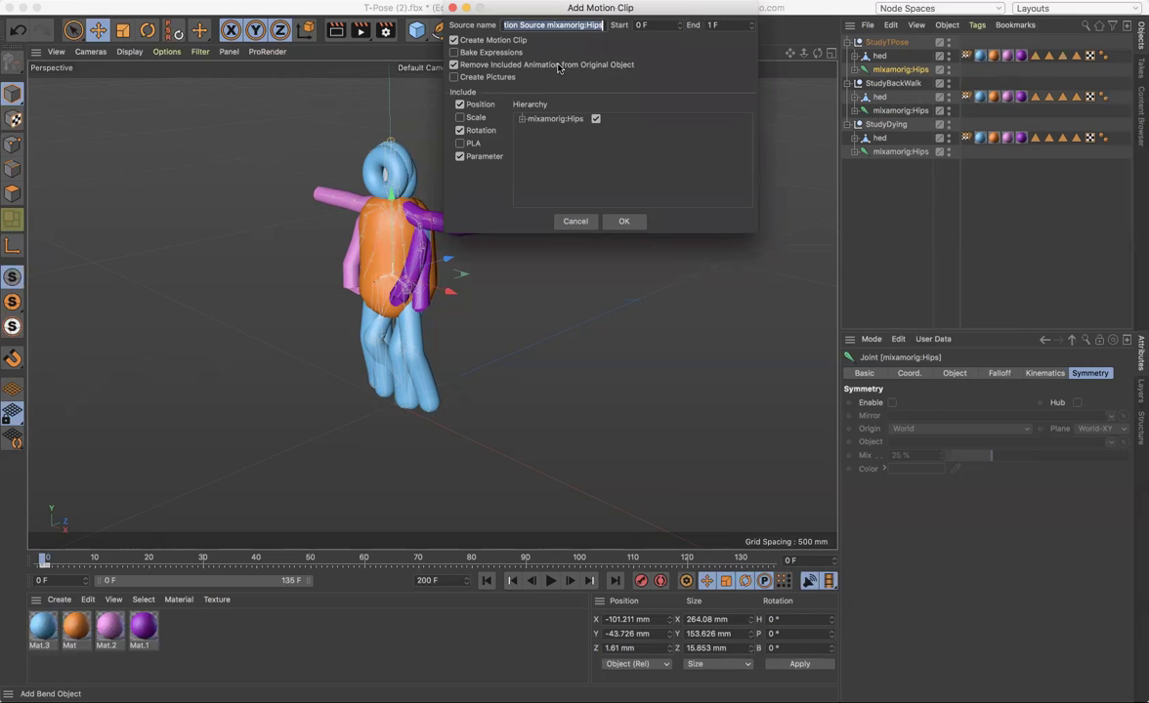
pyautogui.write('S')
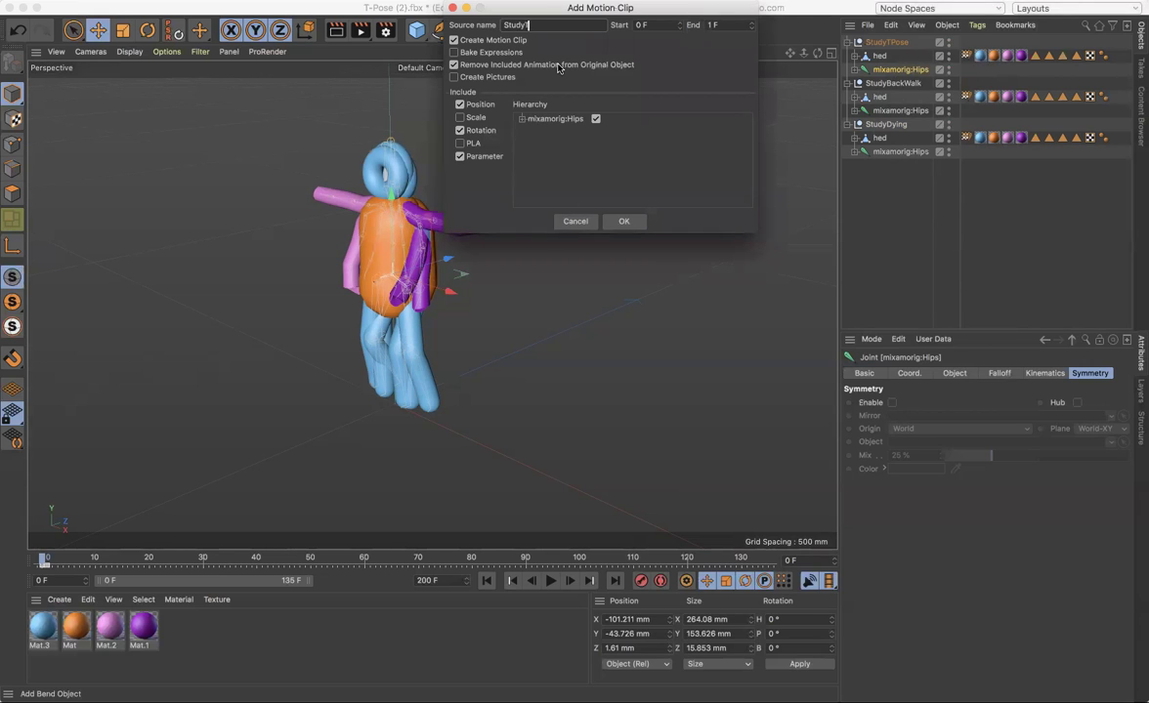
pyautogui.write('tudyT')
pyautogui.moveTo(712, 23); pyautogui.dragTo(689, 24)
pyautogui.click(712, 38)
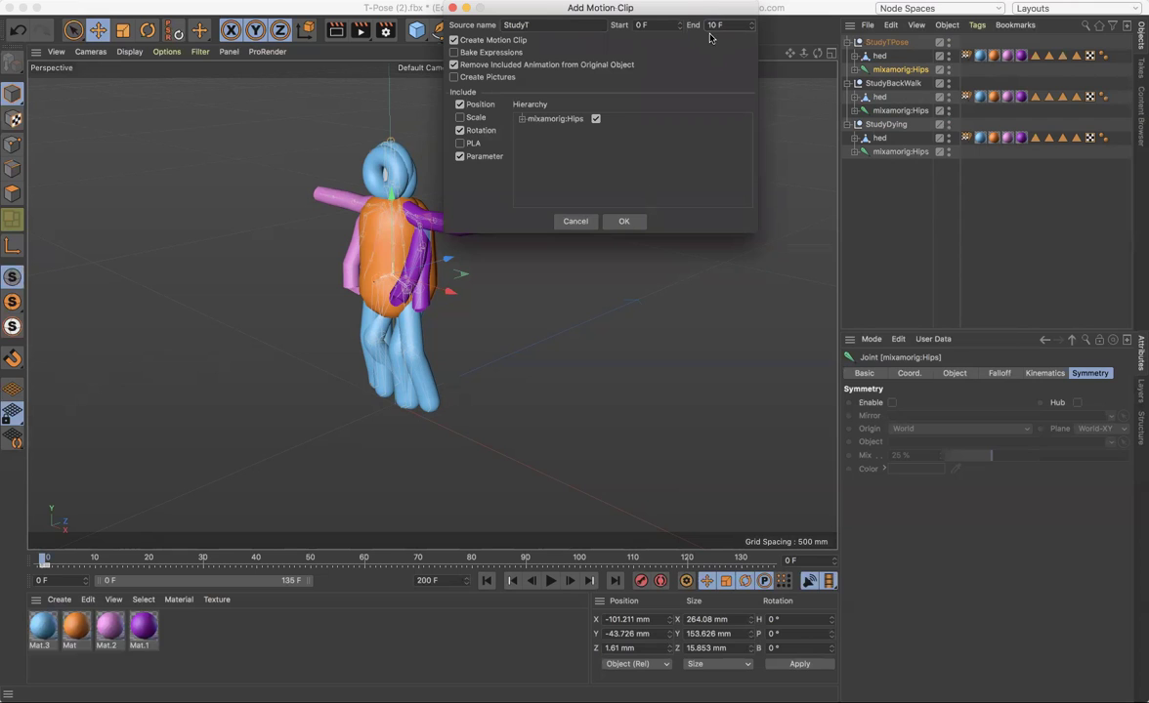
pyautogui.click(624, 222)
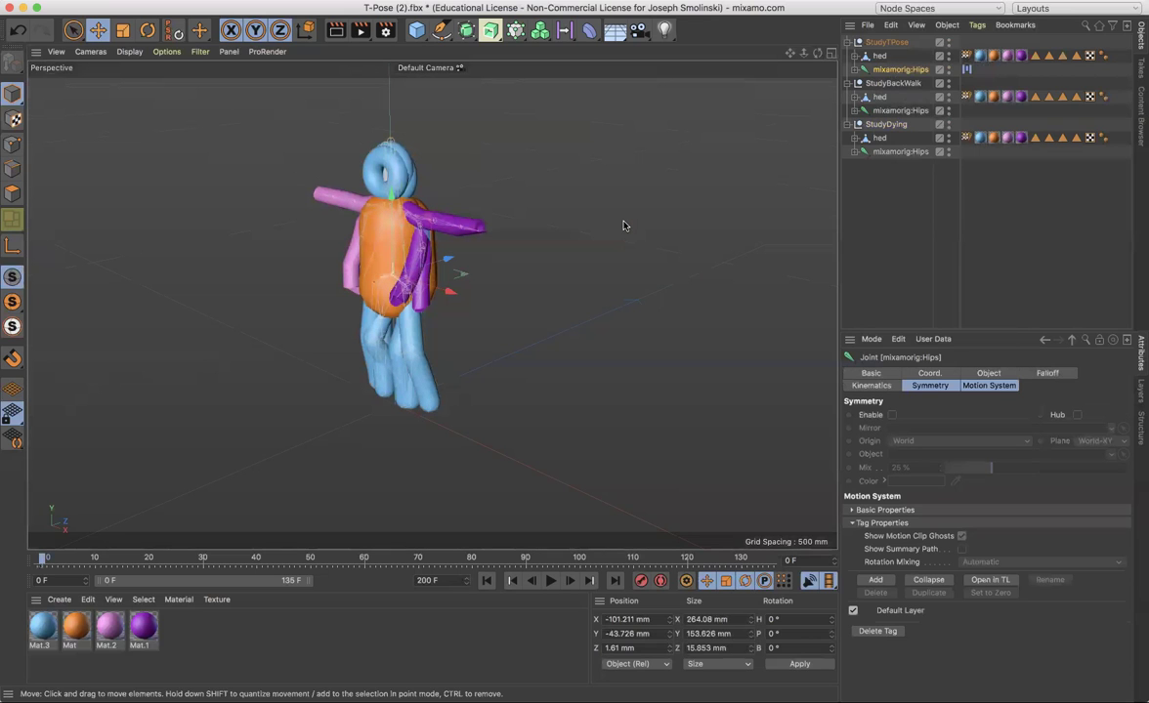
# - Add a motion clip from 0 F to 76 F to StudyBackWalk's mixamorig:Hips joint
pyautogui.click(900, 110)
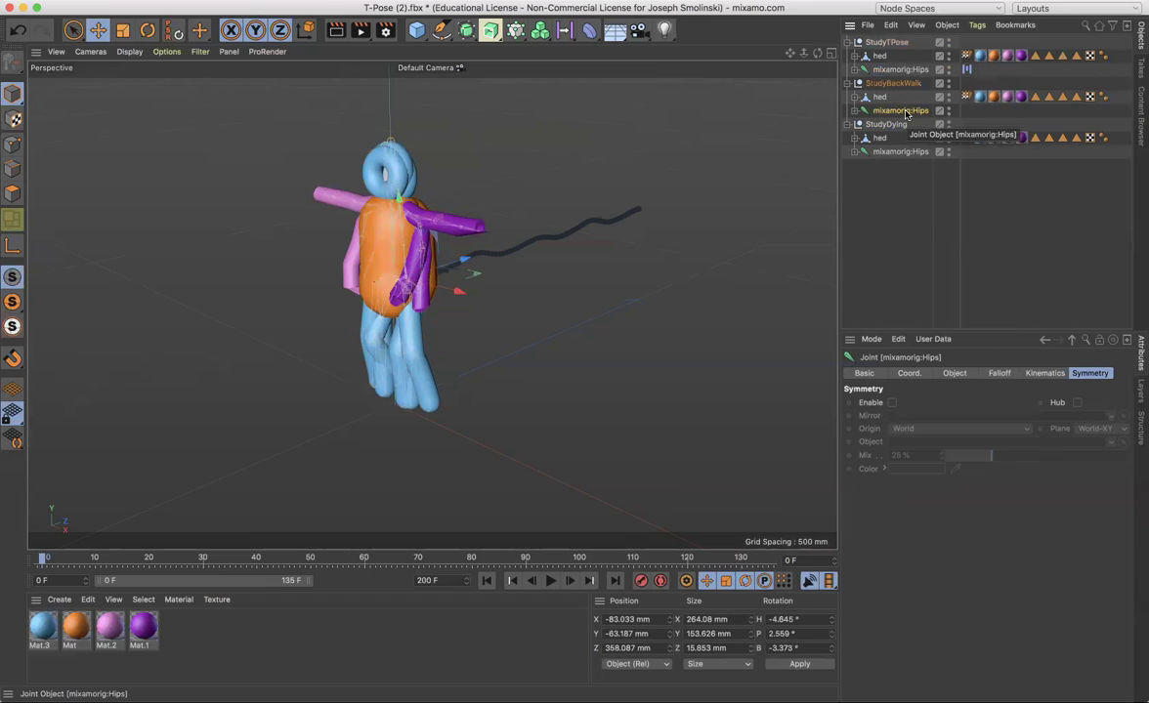
pyautogui.click(573, 1)
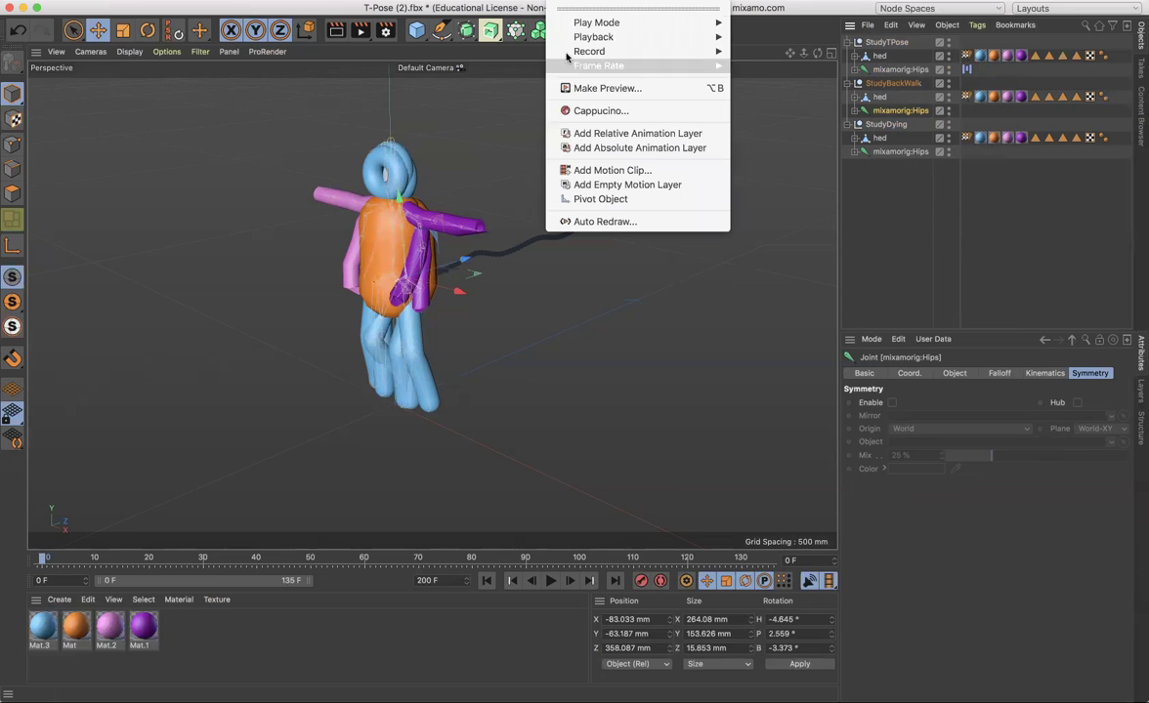
pyautogui.click(592, 172)
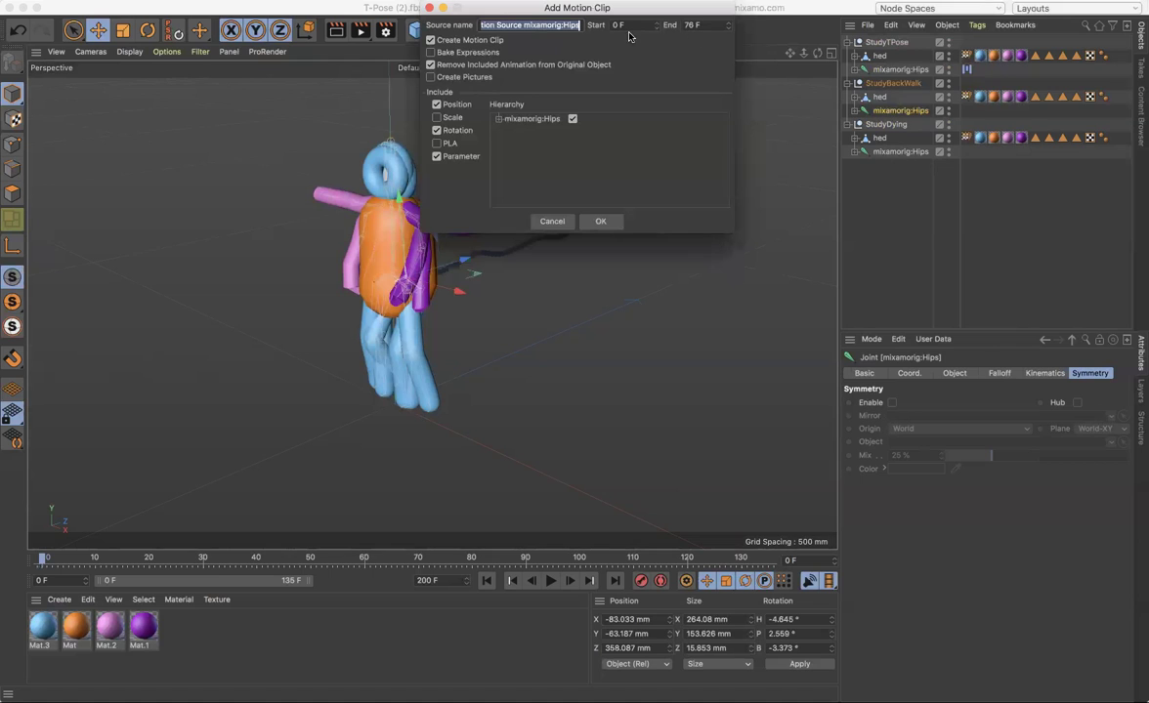
pyautogui.click(600, 223)
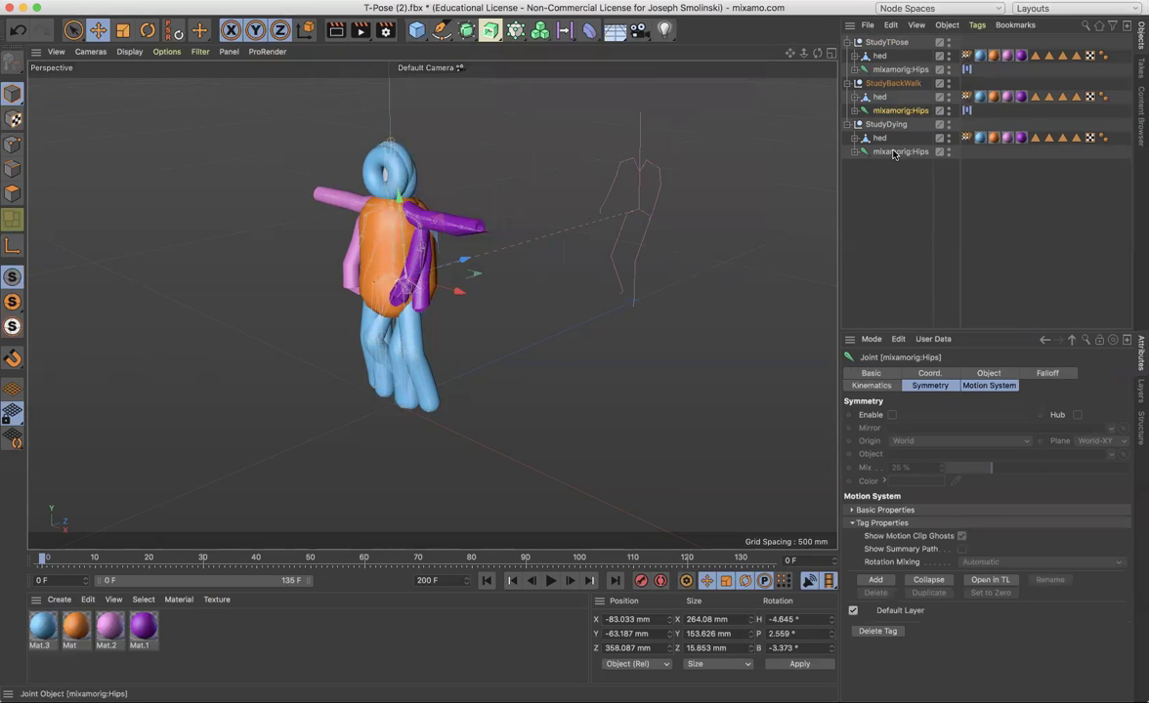
# - Add a motion clip to StudyDying's mixamorig:Hips joint
pyautogui.click(893, 152)
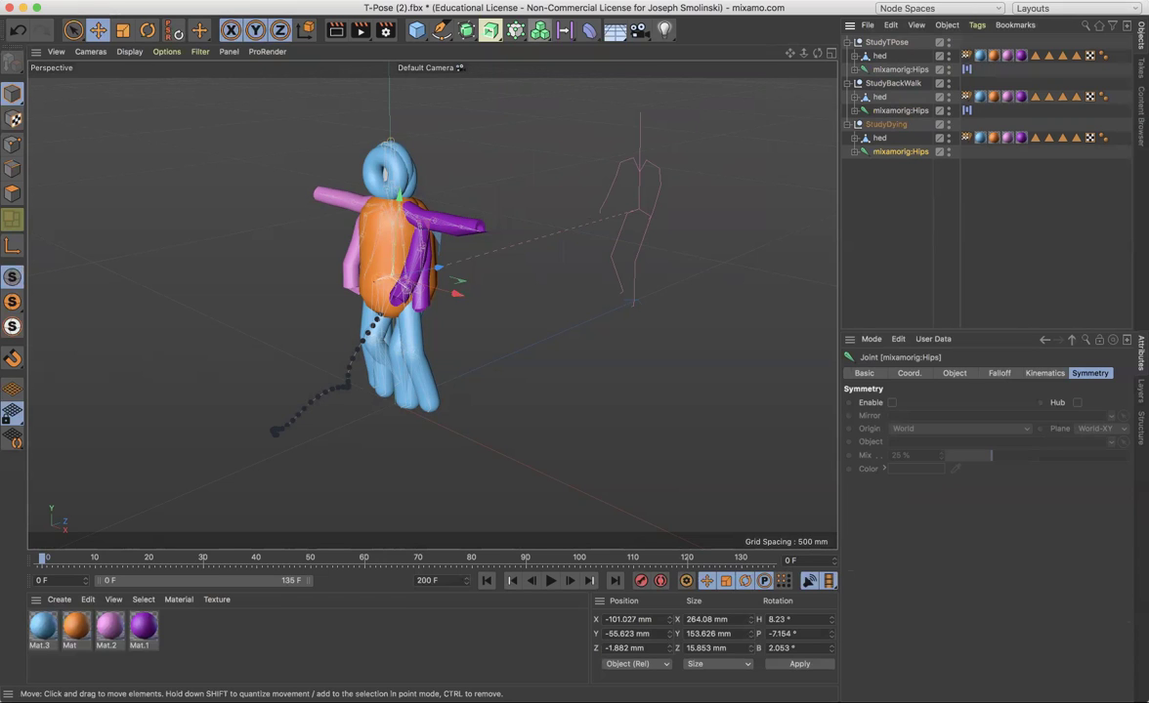
pyautogui.click(573, 1)
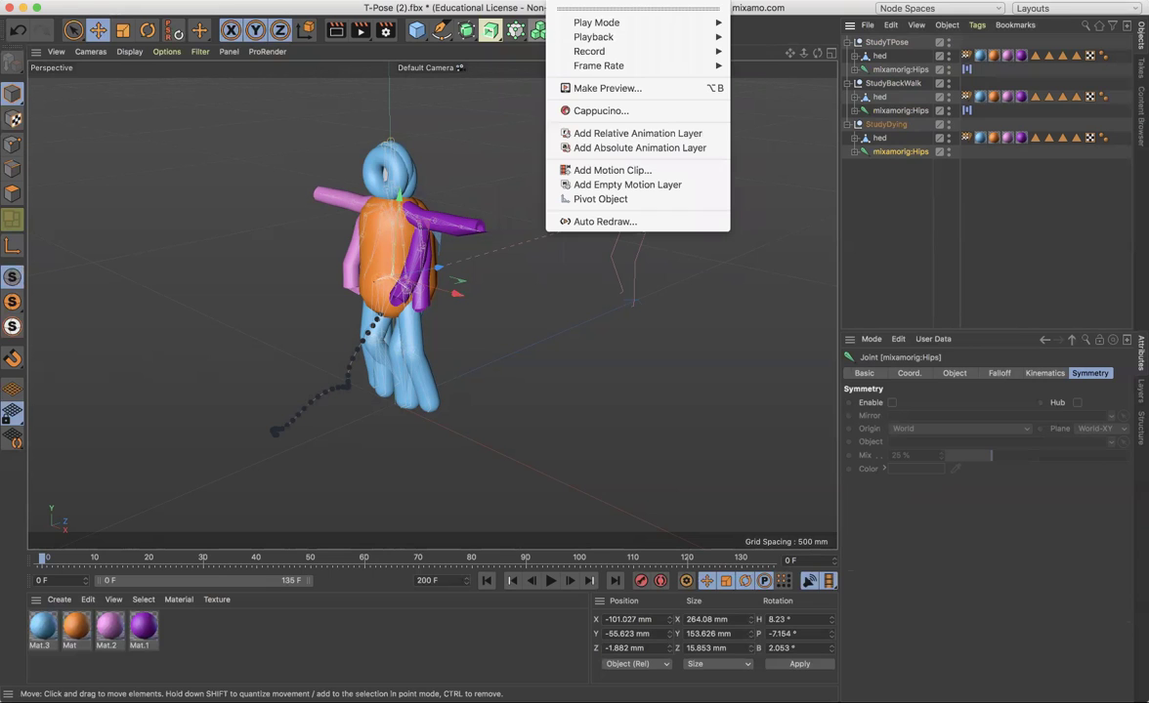
pyautogui.click(593, 171)
pyautogui.click(548, 219)
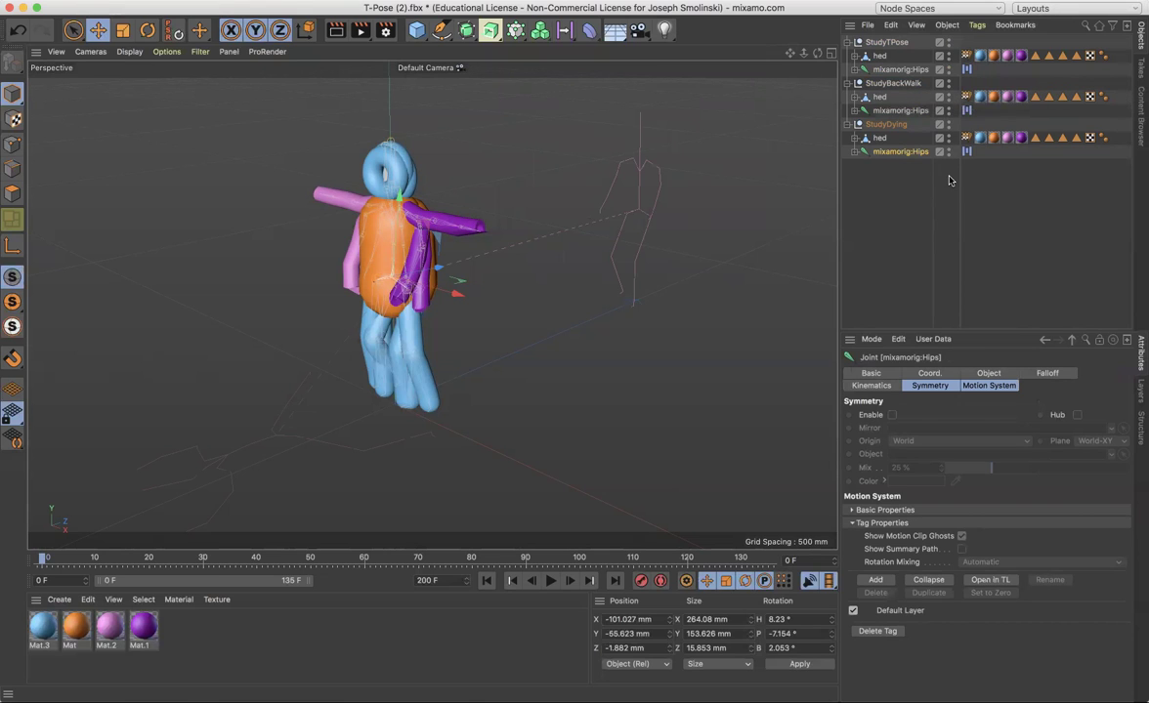
# - Open StudyTPose's motion system in the Timeline and reduce the size of the Timeline window
pyautogui.click(966, 70)
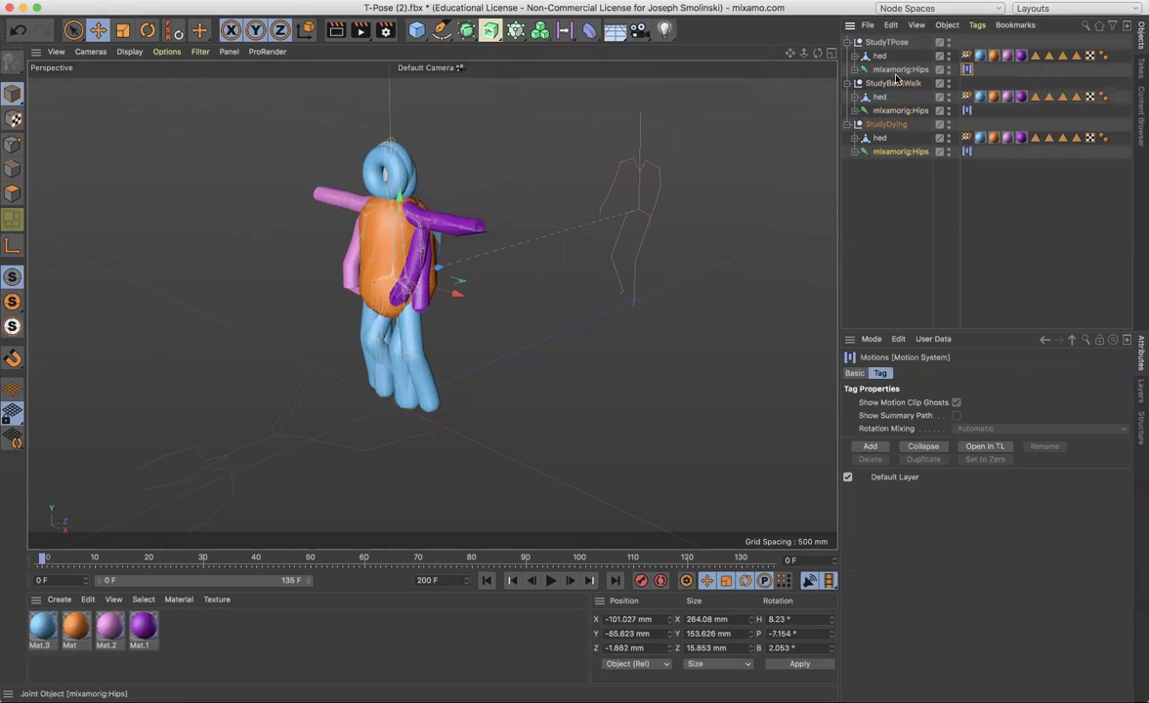
pyautogui.click(985, 446)
pyautogui.moveTo(879, 411); pyautogui.dragTo(756, 205)
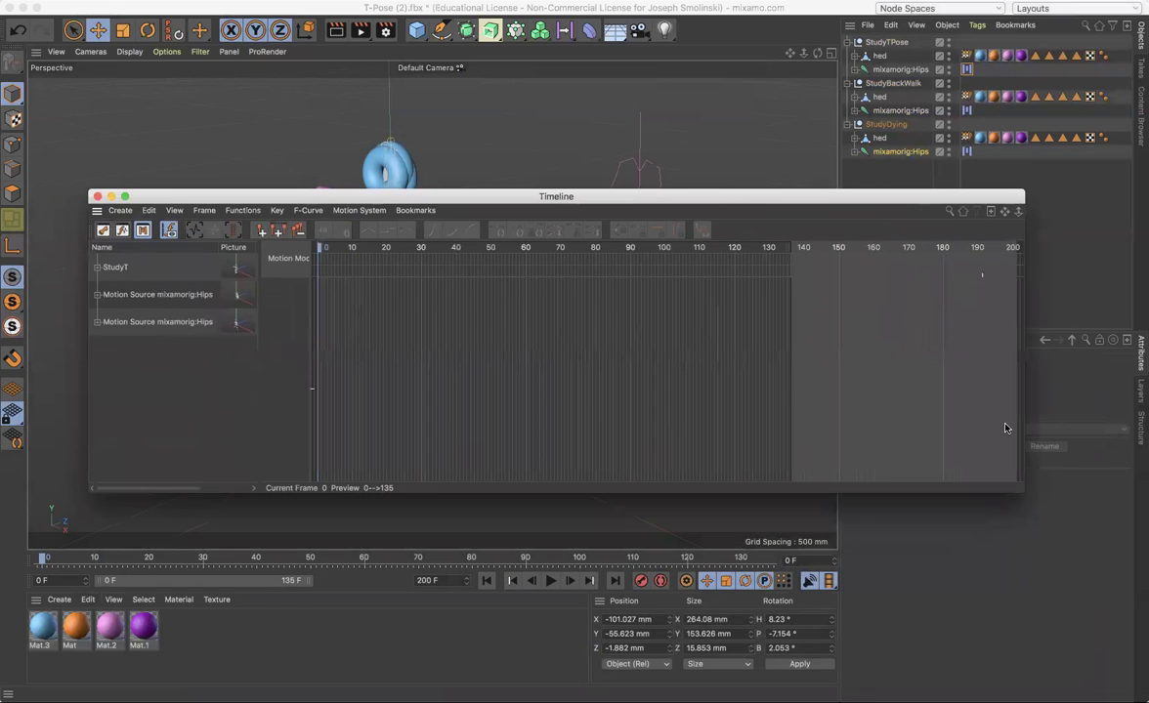
pyautogui.moveTo(1019, 492); pyautogui.dragTo(866, 422)
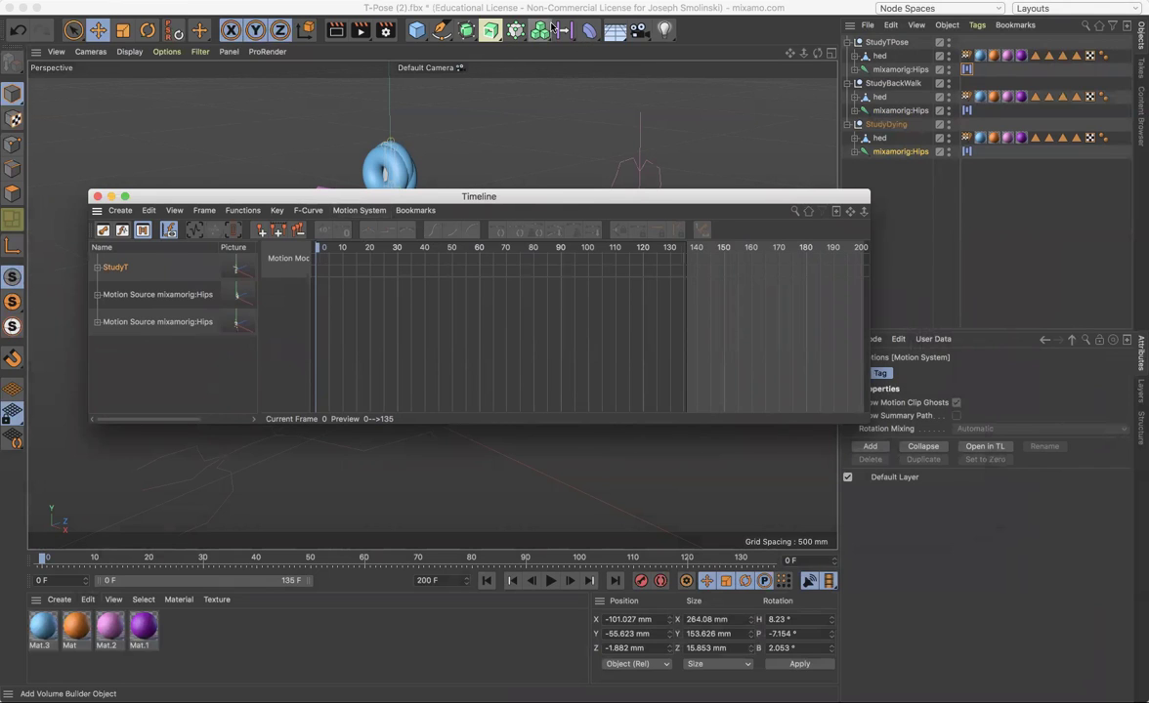
pyautogui.click(587, 81)
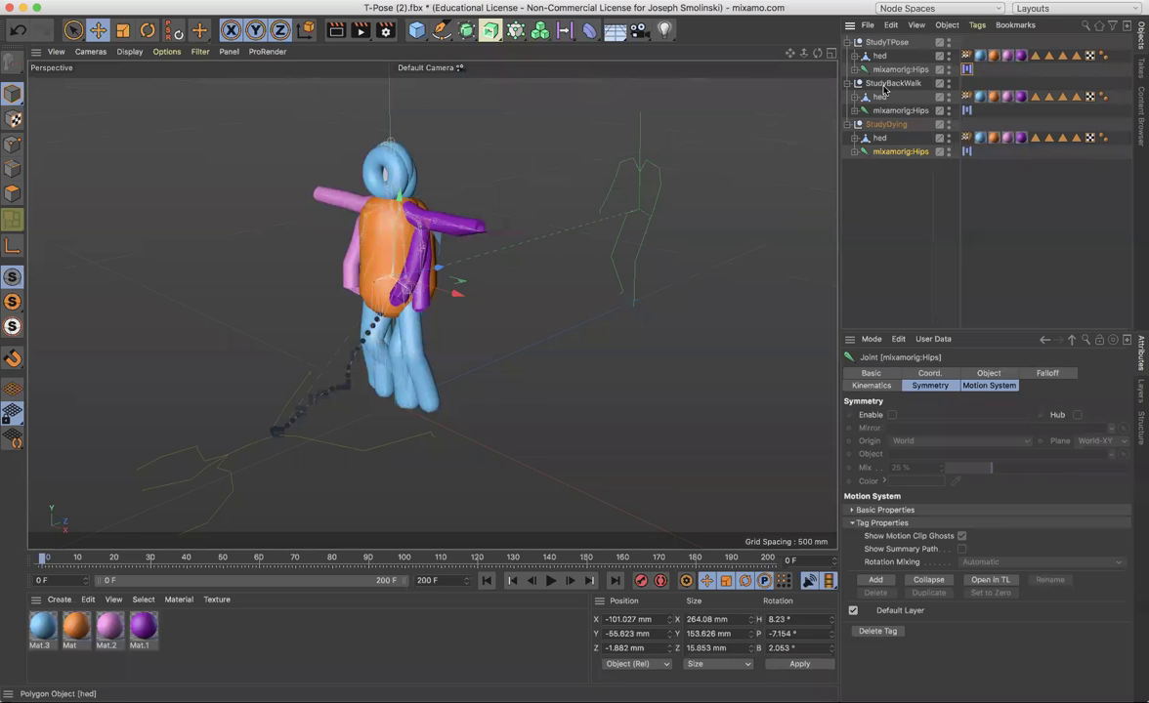
# - Open the motion system of StudyTPose's mixamorig:Hips joint in the Timeline and enlarge the window around its Layer 0 clip
pyautogui.click(967, 71)
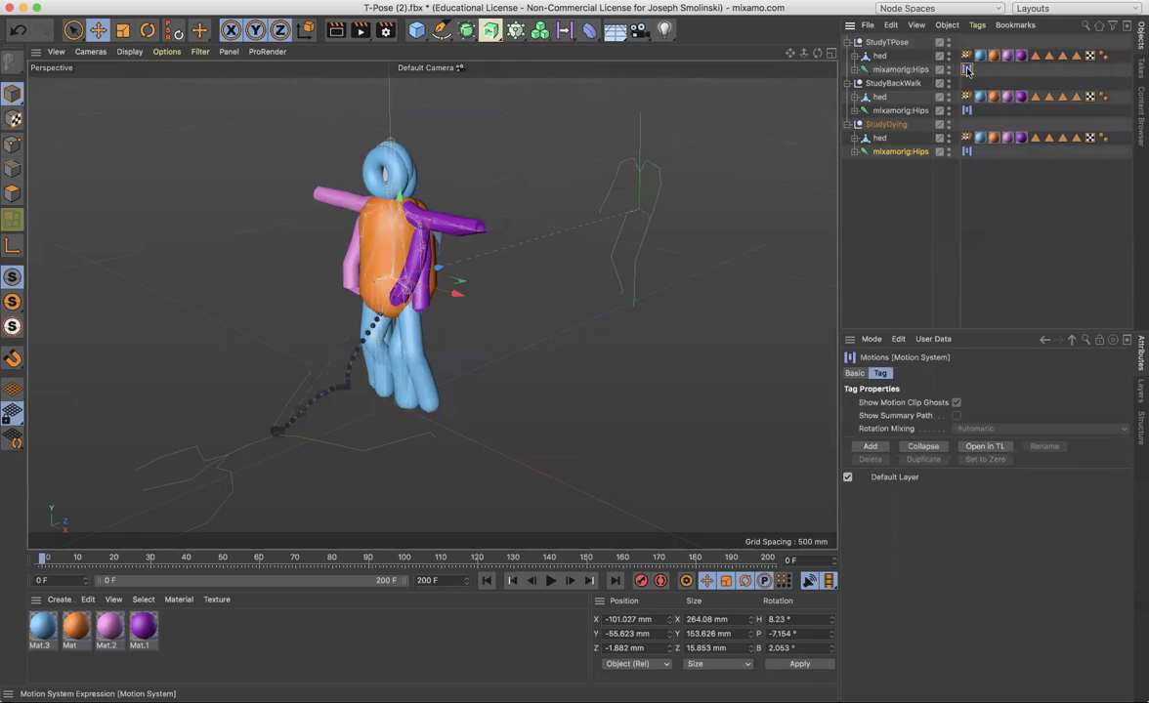
pyautogui.click(985, 446)
pyautogui.moveTo(929, 428); pyautogui.dragTo(764, 155)
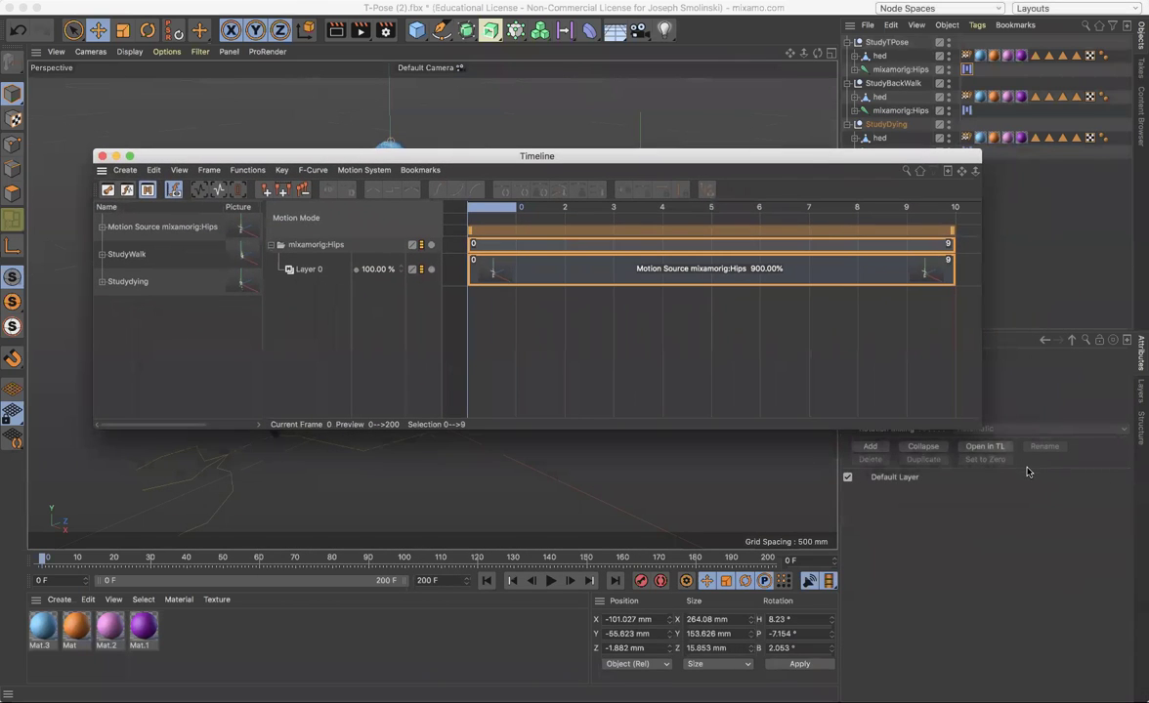
pyautogui.moveTo(978, 429); pyautogui.dragTo(1134, 554)
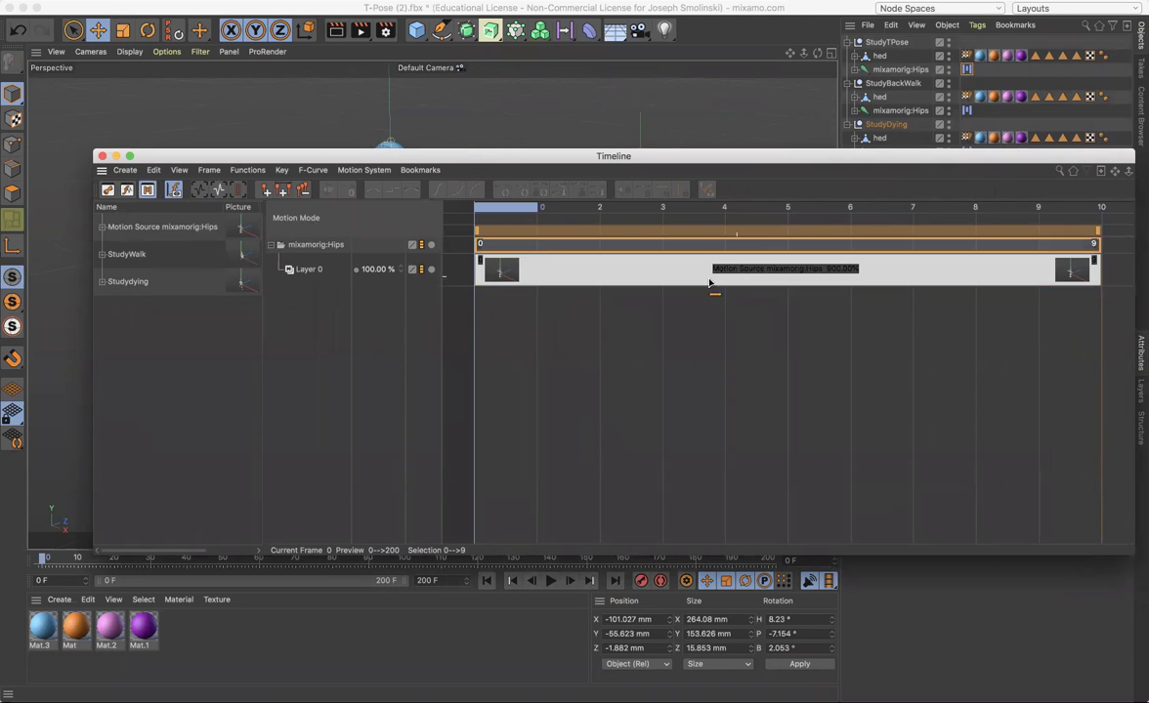
pyautogui.click(544, 280)
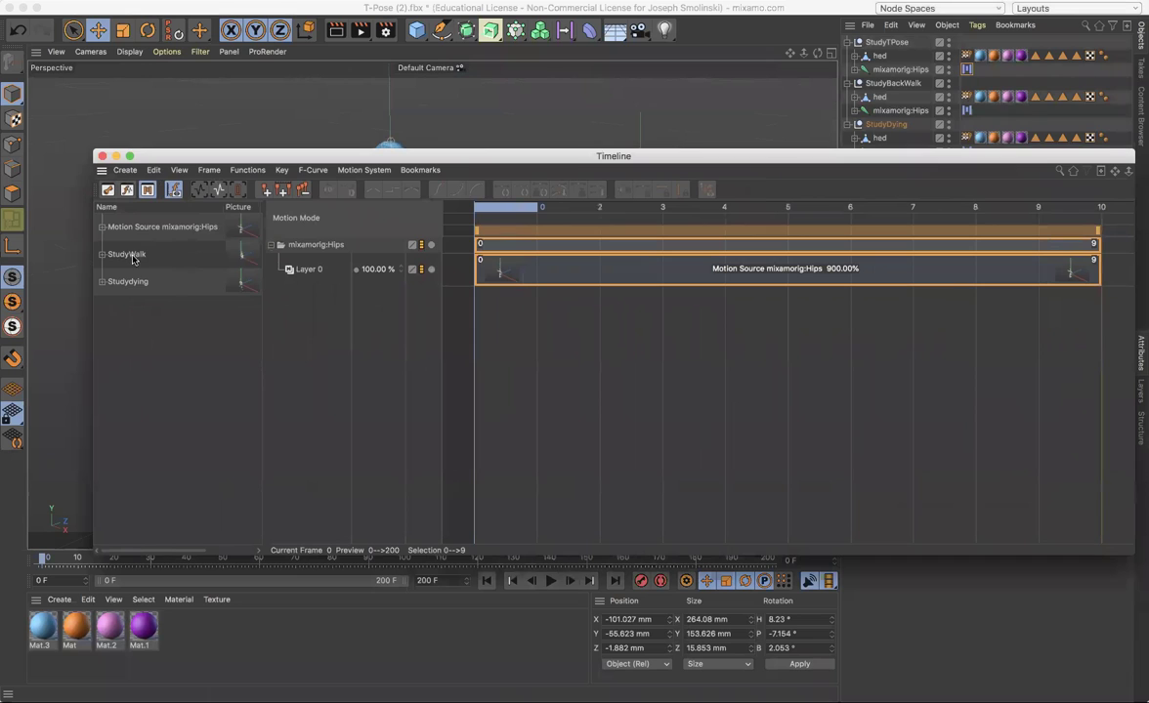
# - Reduce the Timeline window to uncover the characters and hide the hed meshes of StudyBackWalk and StudyDying
pyautogui.moveTo(433, 156)
pyautogui.mouseDown()
pyautogui.moveTo(395, 189)
pyautogui.moveTo(356, 260)
pyautogui.moveTo(414, 154)
pyautogui.mouseUp()
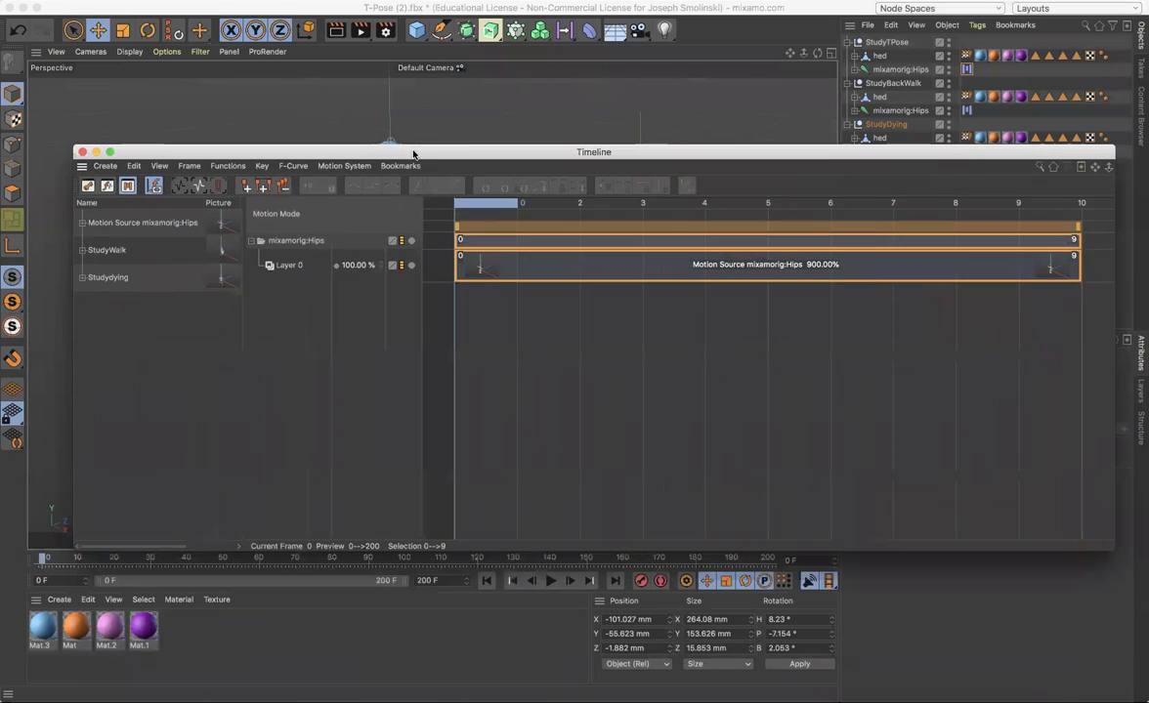
pyautogui.moveTo(574, 159)
pyautogui.mouseDown()
pyautogui.moveTo(552, 113)
pyautogui.moveTo(565, 172)
pyautogui.moveTo(582, 177)
pyautogui.mouseUp()
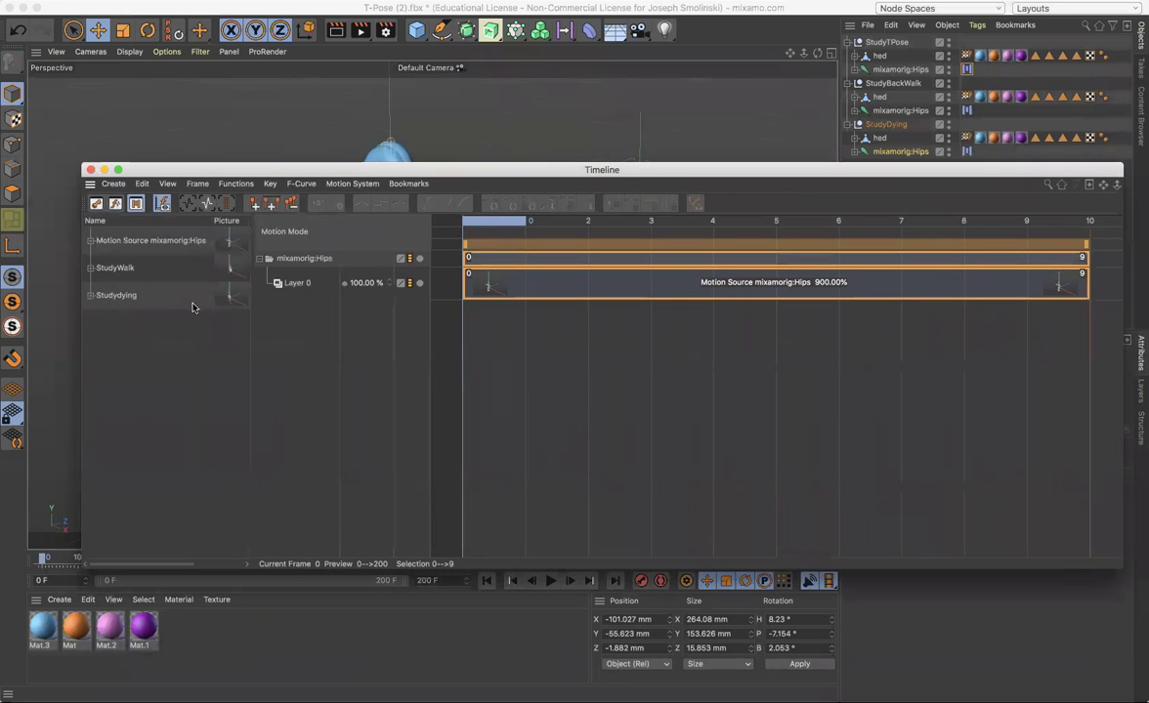
pyautogui.moveTo(452, 170); pyautogui.dragTo(417, 144)
pyautogui.moveTo(1082, 545); pyautogui.dragTo(798, 347)
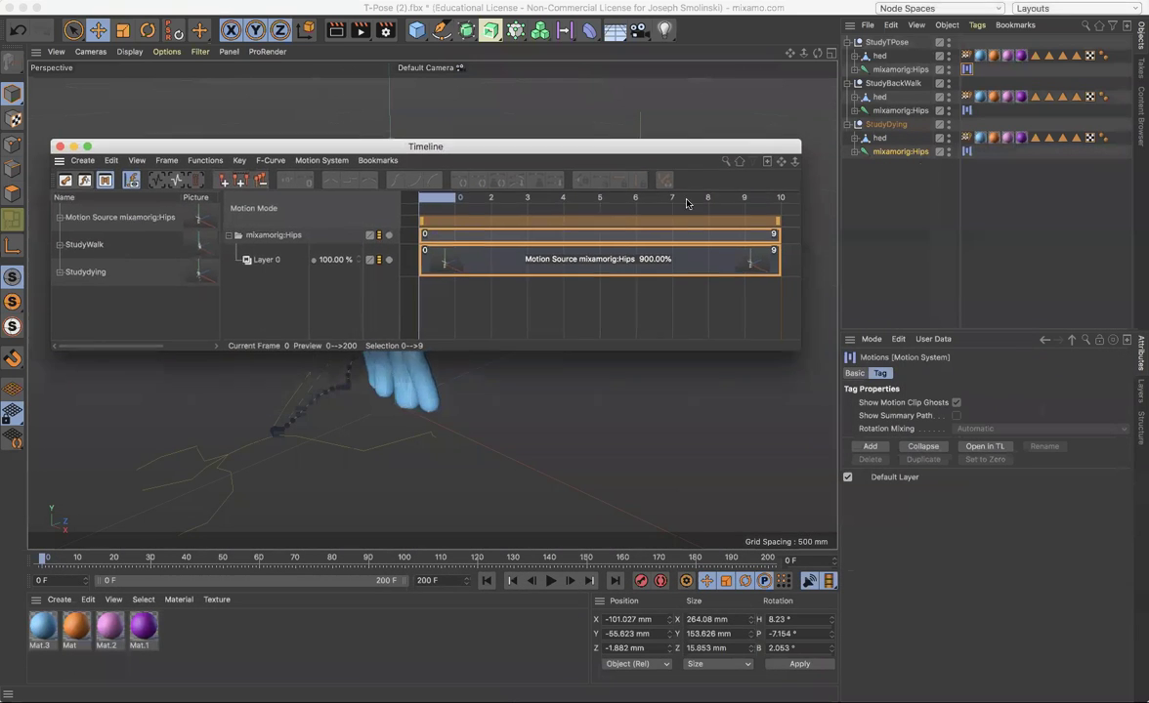
pyautogui.moveTo(622, 148); pyautogui.dragTo(767, 375)
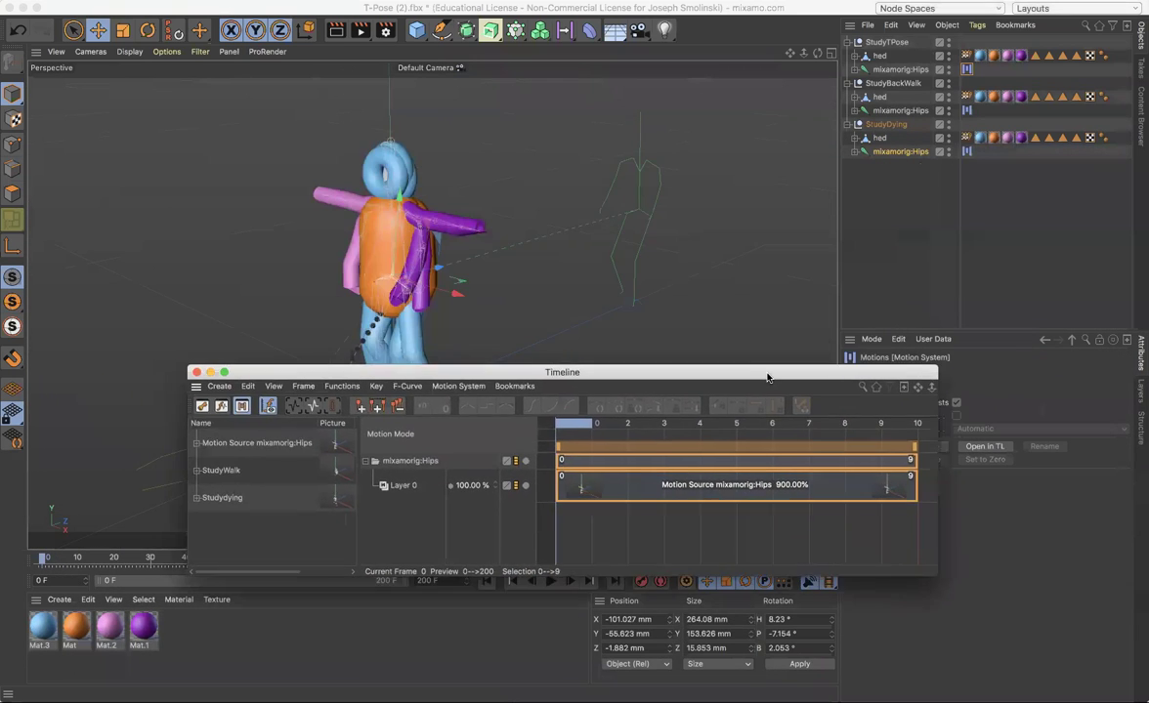
pyautogui.doubleClick(948, 95)
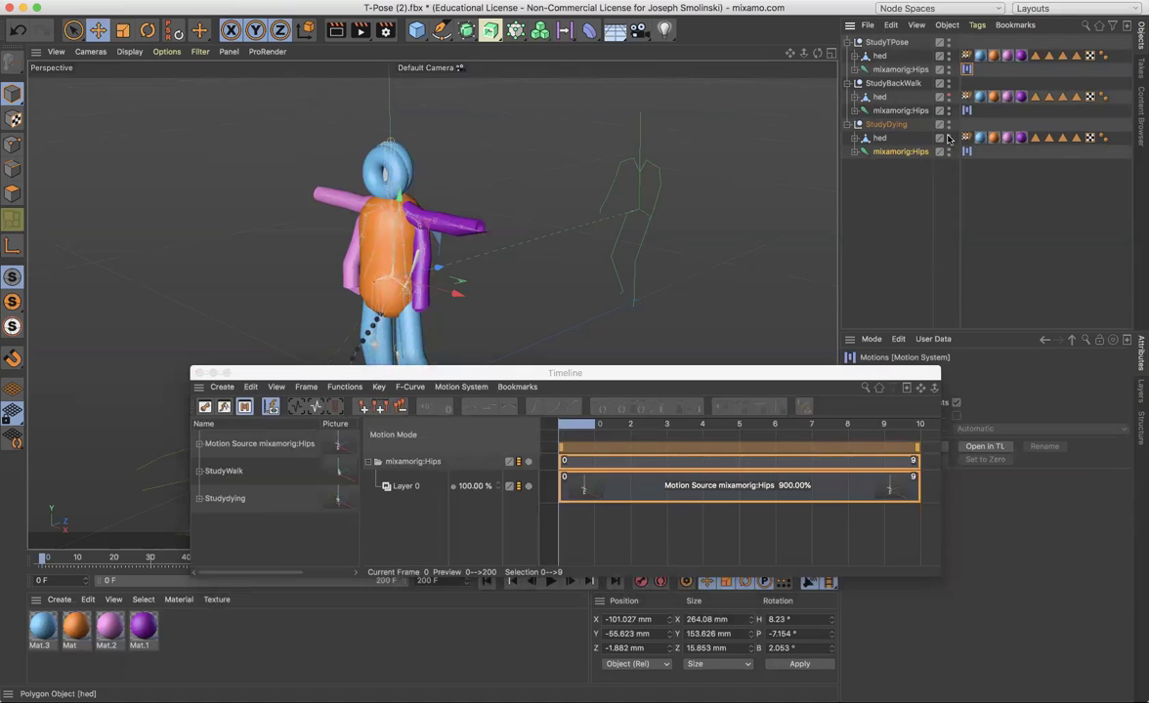
pyautogui.doubleClick(948, 138)
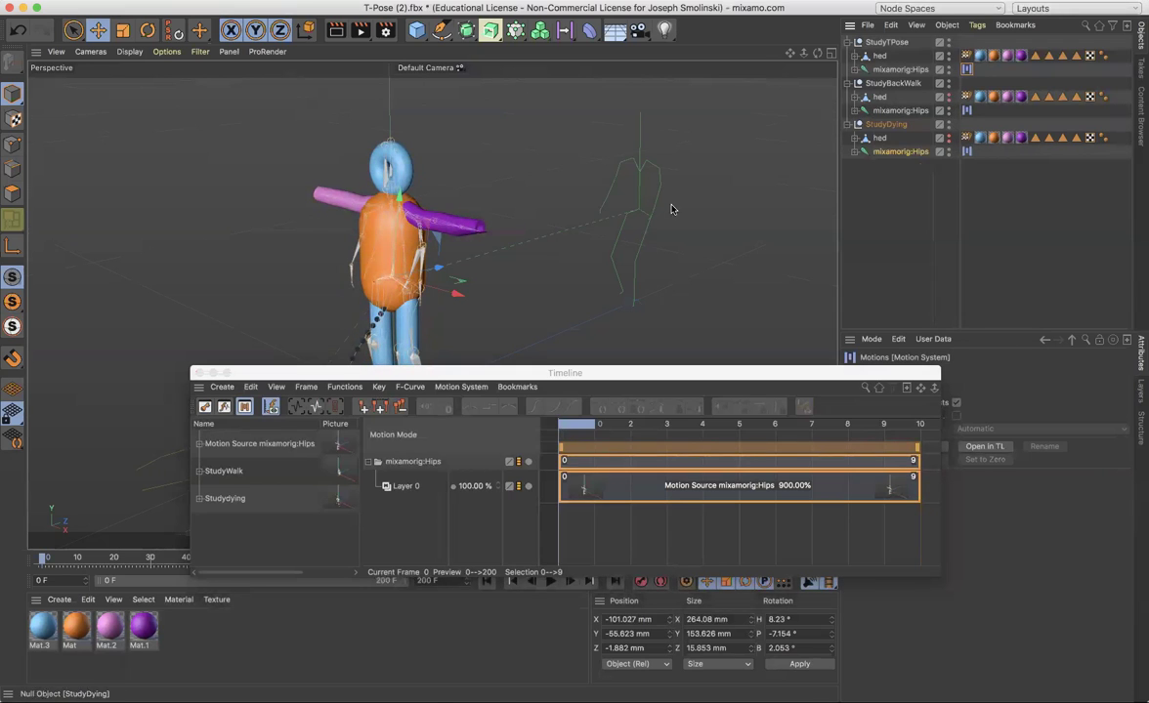
# - Place the StudyWalk motion source on StudyTPose's Layer 0 starting at frame 14 and scrub through the animation
pyautogui.moveTo(589, 373); pyautogui.dragTo(425, 84)
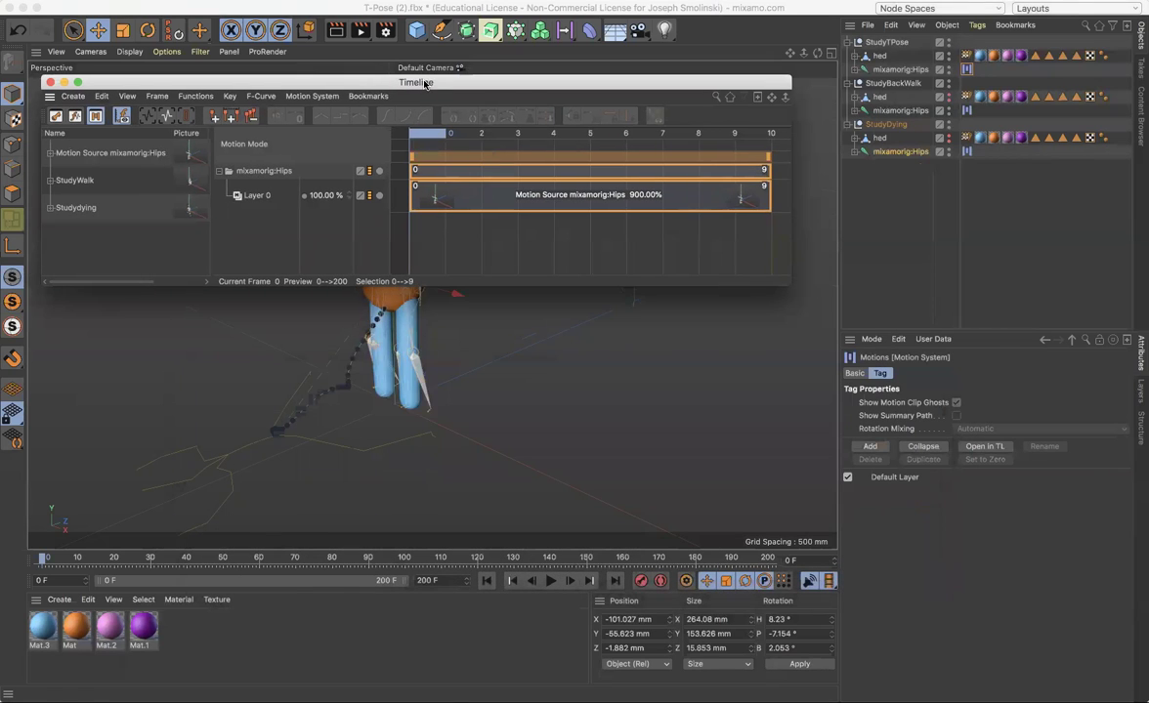
pyautogui.moveTo(789, 284); pyautogui.dragTo(1022, 422)
pyautogui.moveTo(1022, 97); pyautogui.dragTo(939, 94)
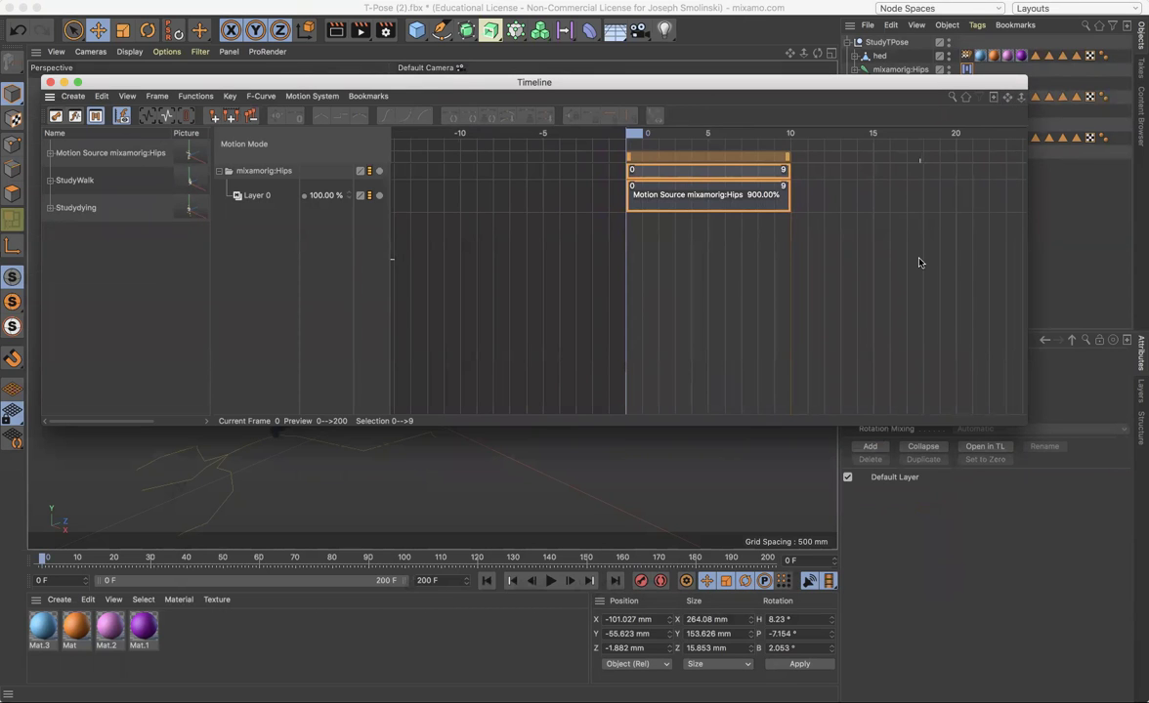
pyautogui.keyDown('alt'); pyautogui.moveTo(907, 297); pyautogui.dragTo(886, 297, button='right'); pyautogui.keyUp('alt')
pyautogui.keyDown('alt'); pyautogui.moveTo(907, 159); pyautogui.dragTo(886, 161, button='right'); pyautogui.keyUp('alt')
pyautogui.moveTo(1007, 97); pyautogui.dragTo(647, 96)
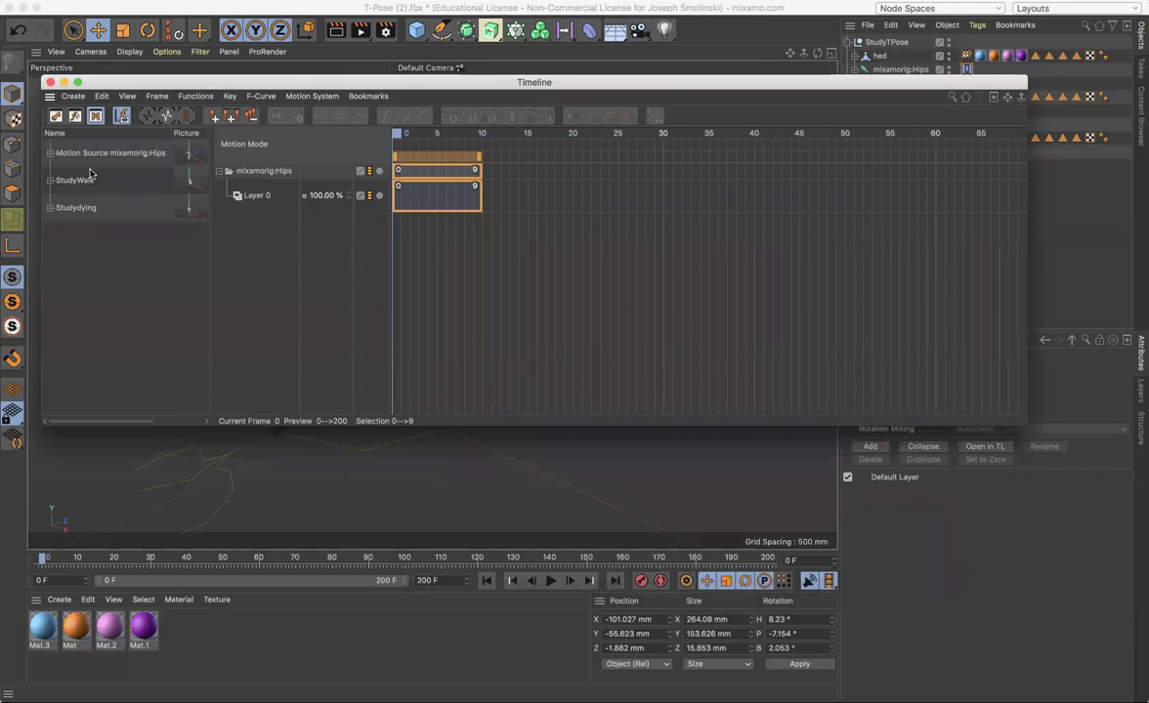
pyautogui.moveTo(71, 183); pyautogui.dragTo(523, 198)
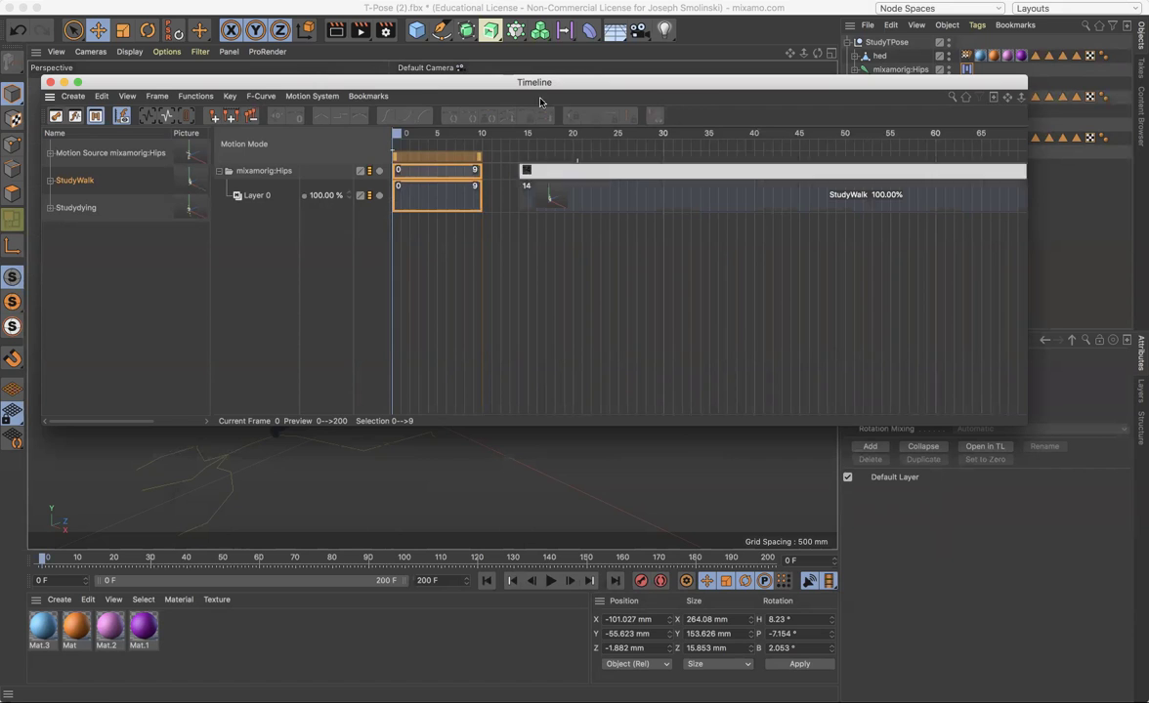
pyautogui.moveTo(528, 90); pyautogui.dragTo(517, 349)
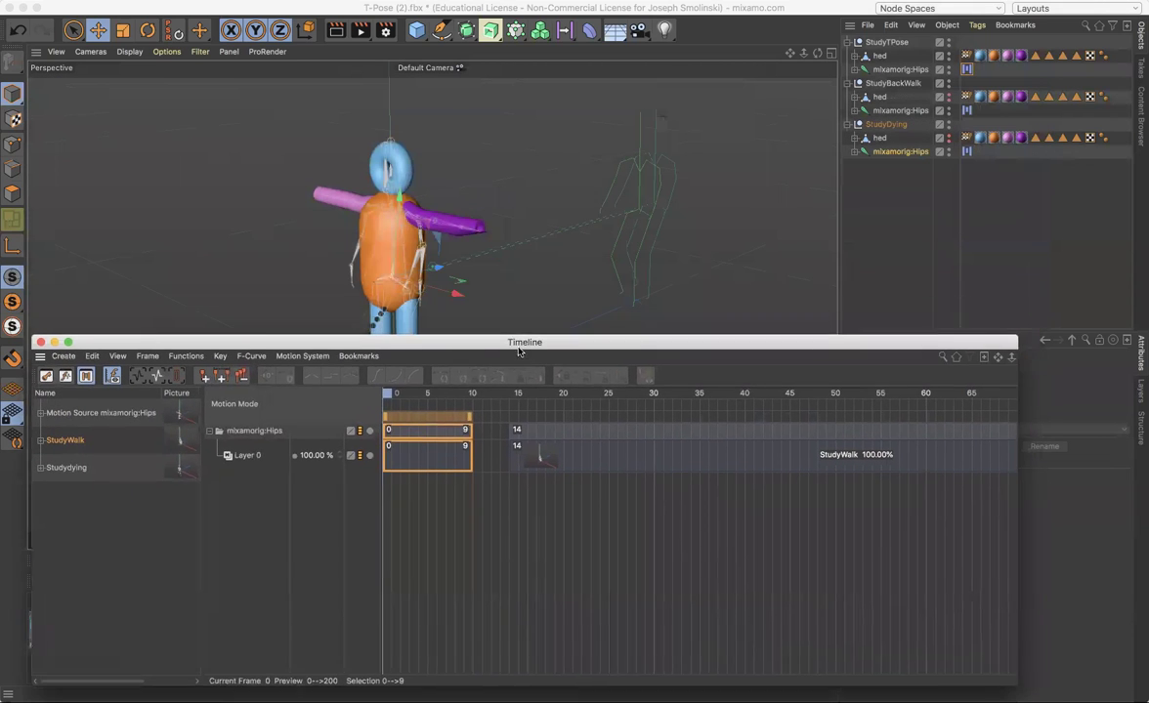
pyautogui.moveTo(388, 401); pyautogui.dragTo(687, 430)
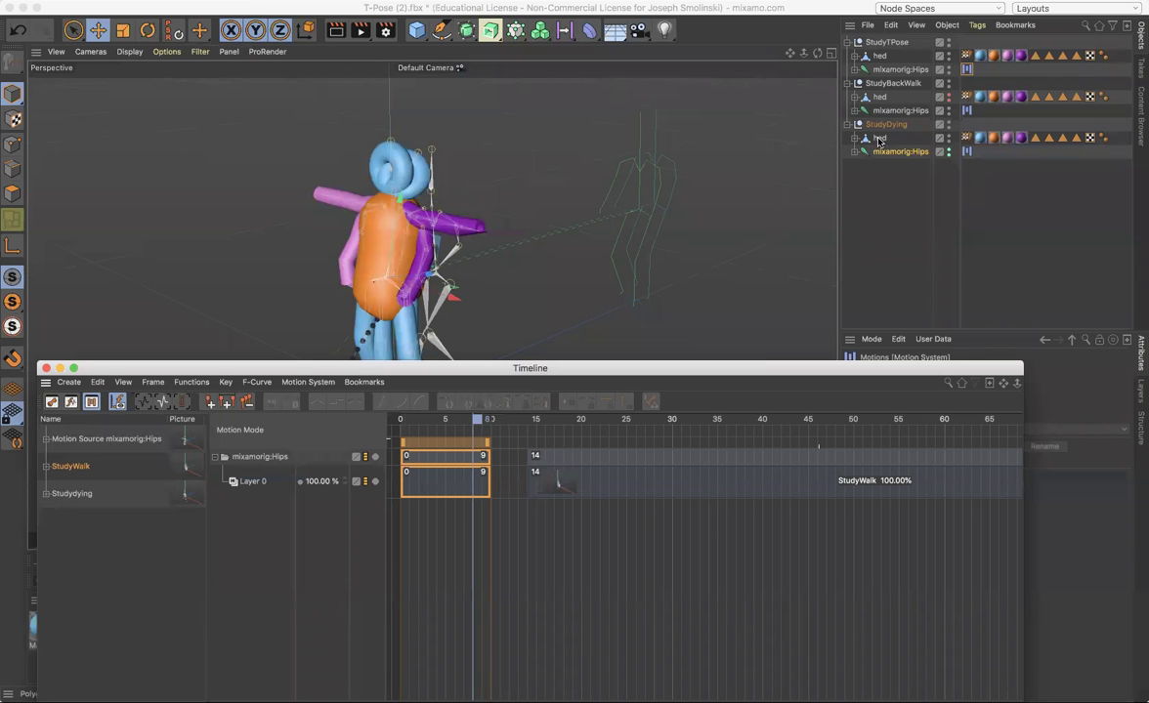
# - Hide the StudyDying and StudyBackWalk nulls and StudyDying's hips joint, checking StudyTPose's walk at frame 25
pyautogui.click(950, 128)
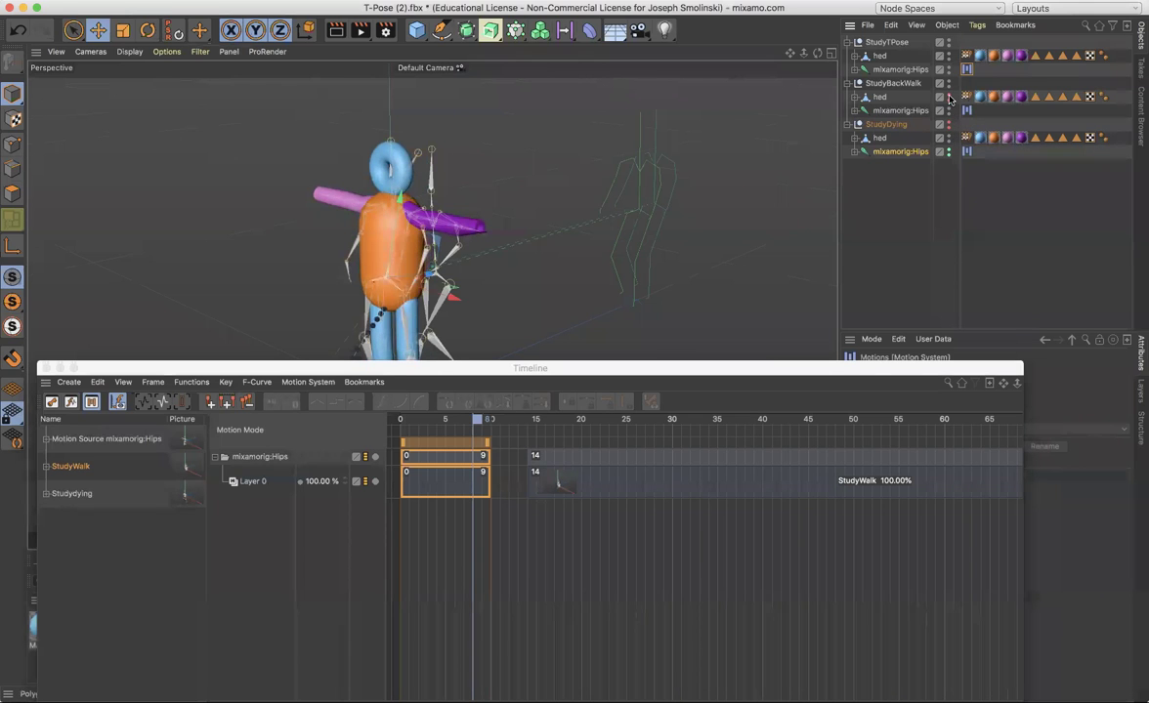
pyautogui.click(948, 84)
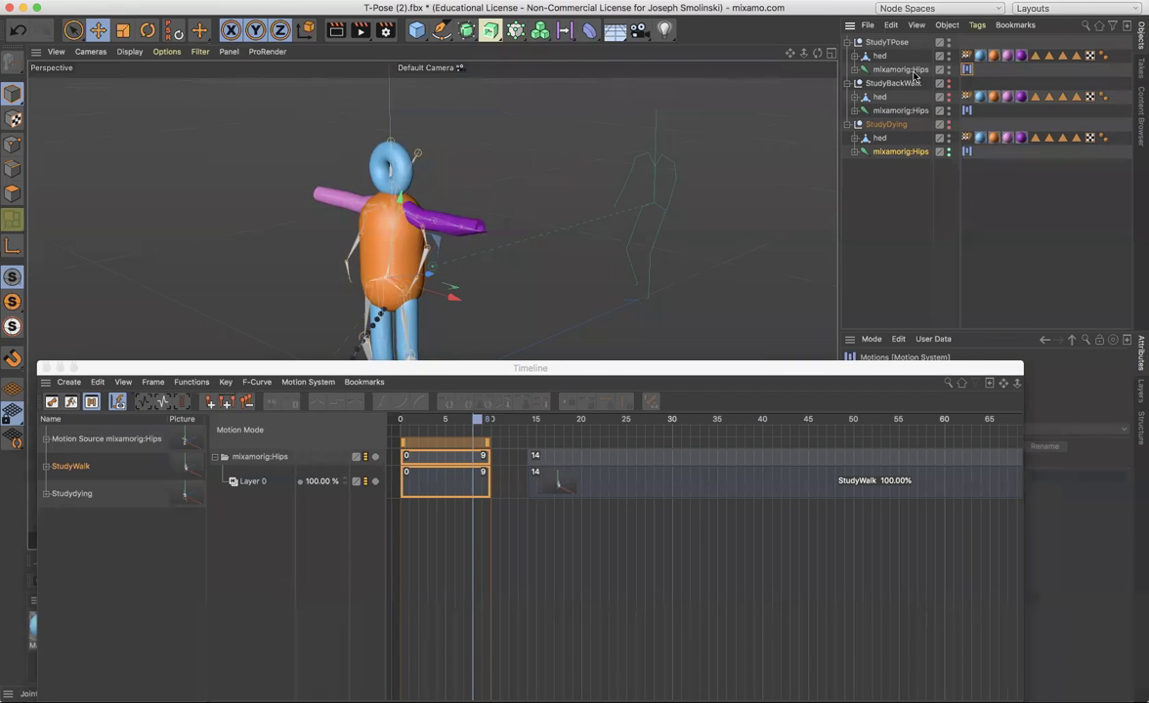
pyautogui.click(937, 56)
pyautogui.moveTo(684, 367); pyautogui.dragTo(783, 314)
pyautogui.moveTo(576, 367); pyautogui.dragTo(730, 398)
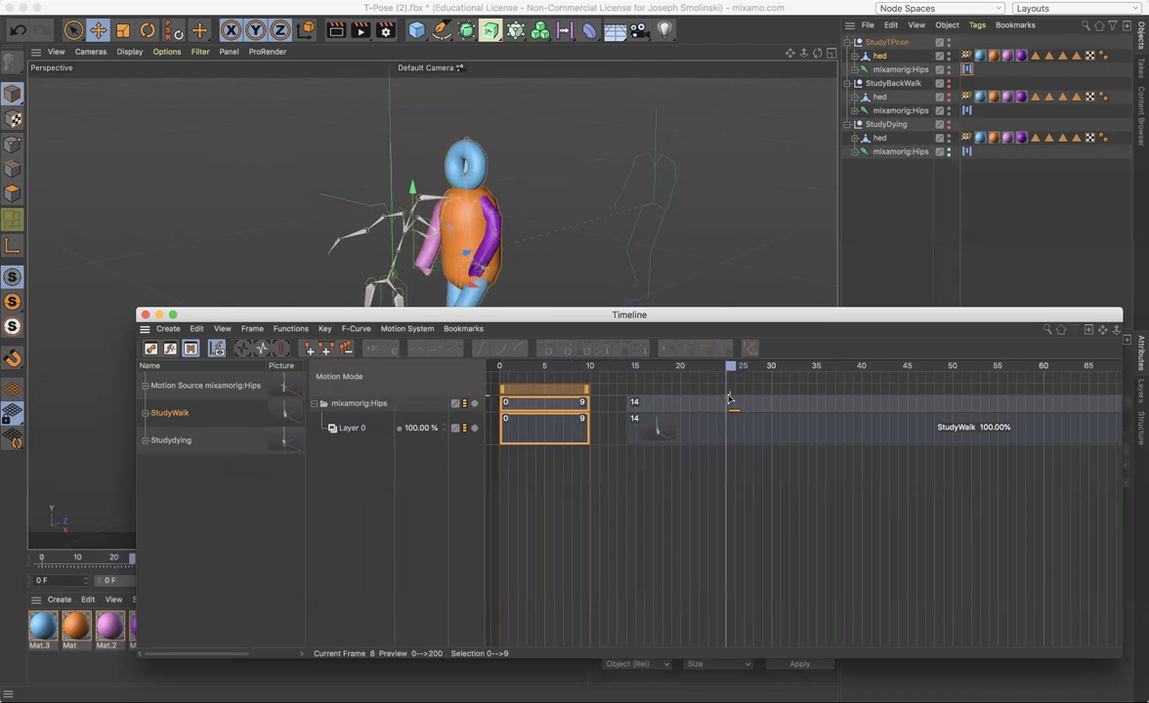
pyautogui.click(950, 152)
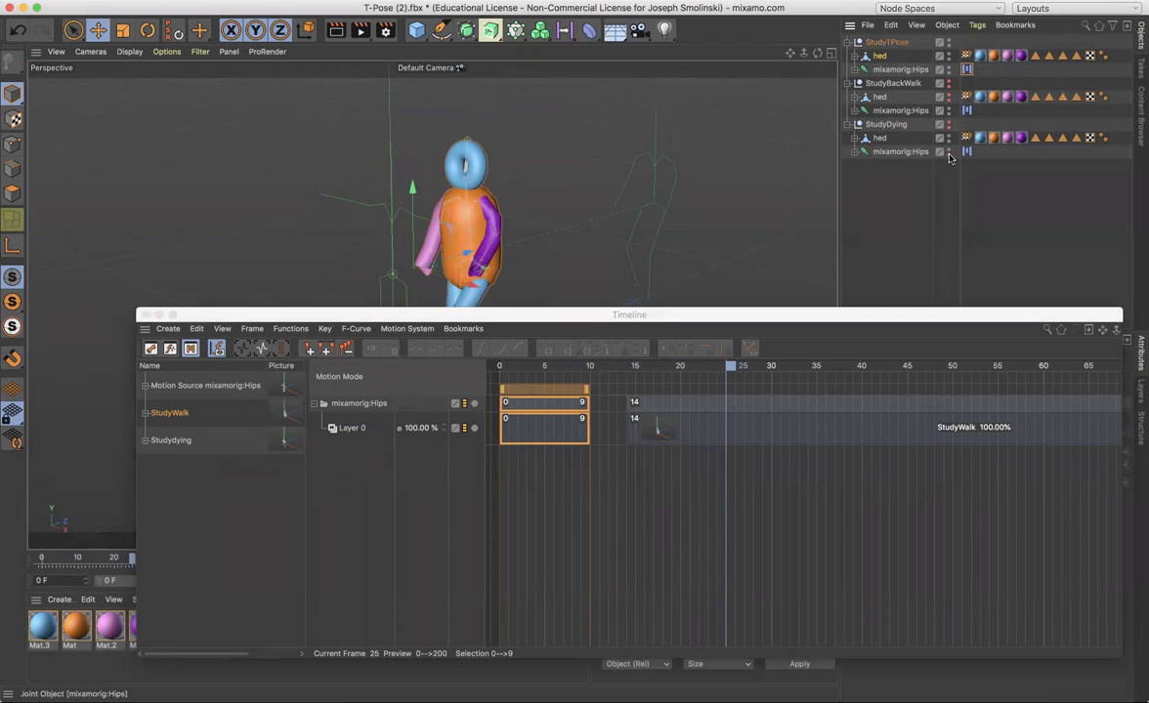
# - Move the StudyWalk clip on Layer 0 to start at frame 10, directly after the T-pose clip, and scrub near the join
pyautogui.moveTo(729, 371); pyautogui.dragTo(547, 390)
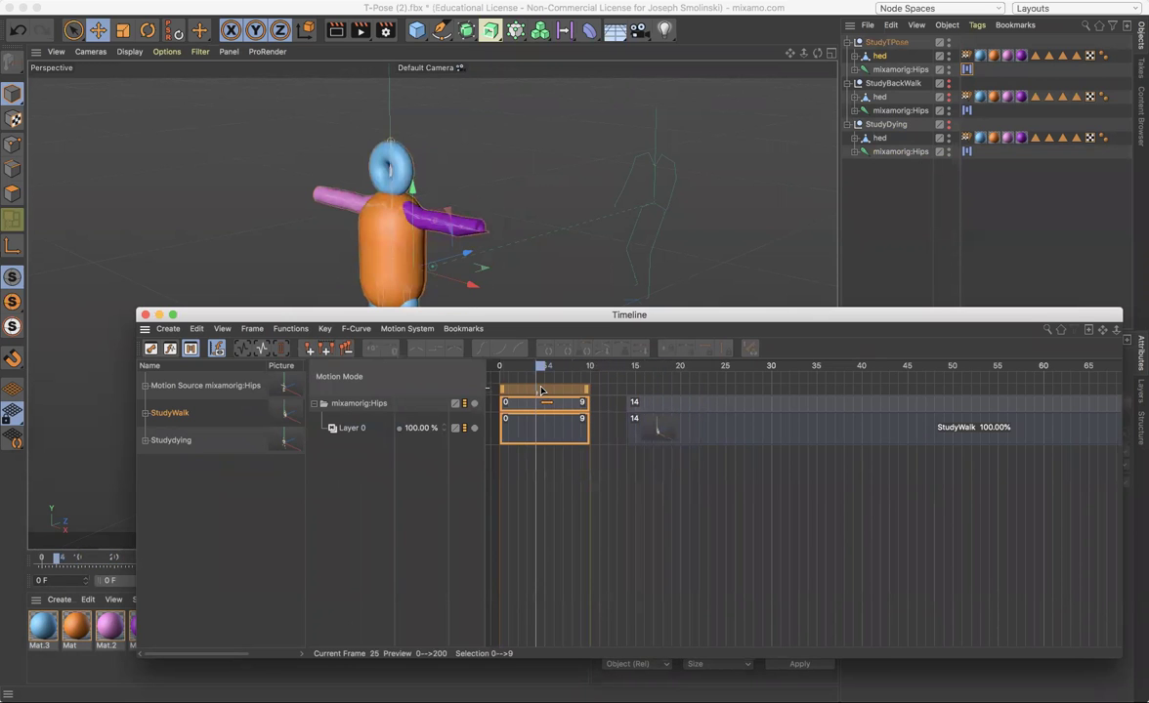
pyautogui.moveTo(669, 315); pyautogui.dragTo(591, 406)
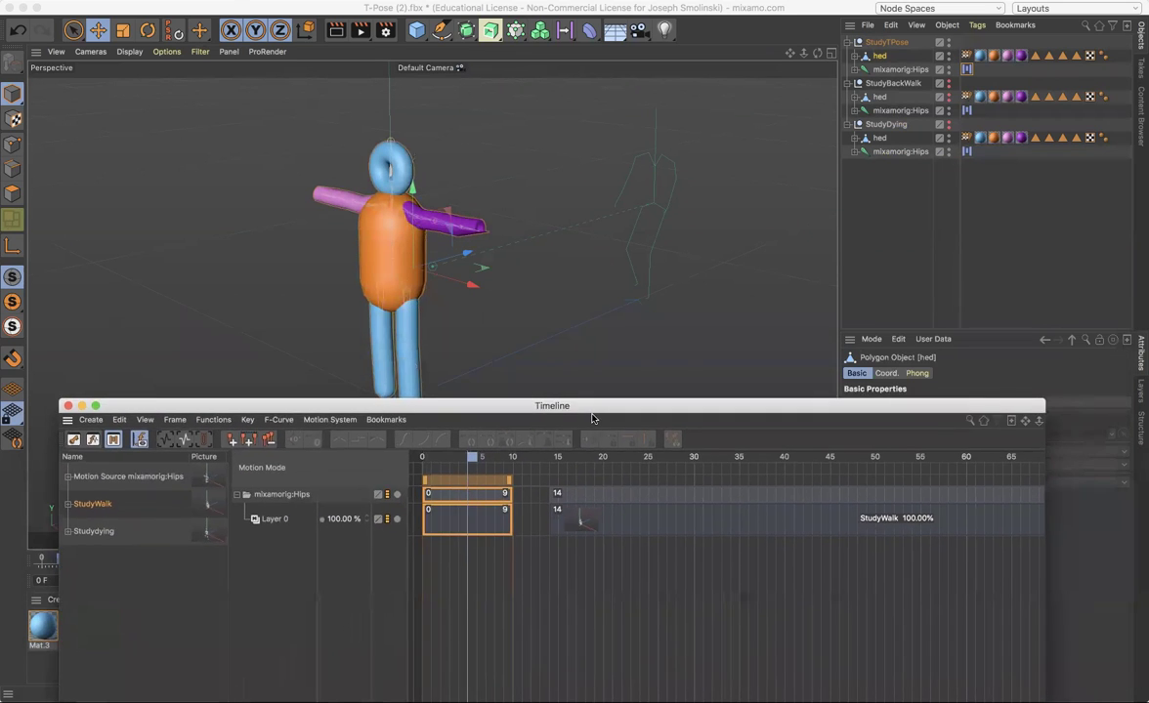
pyautogui.click(649, 526)
pyautogui.moveTo(649, 529); pyautogui.dragTo(613, 529)
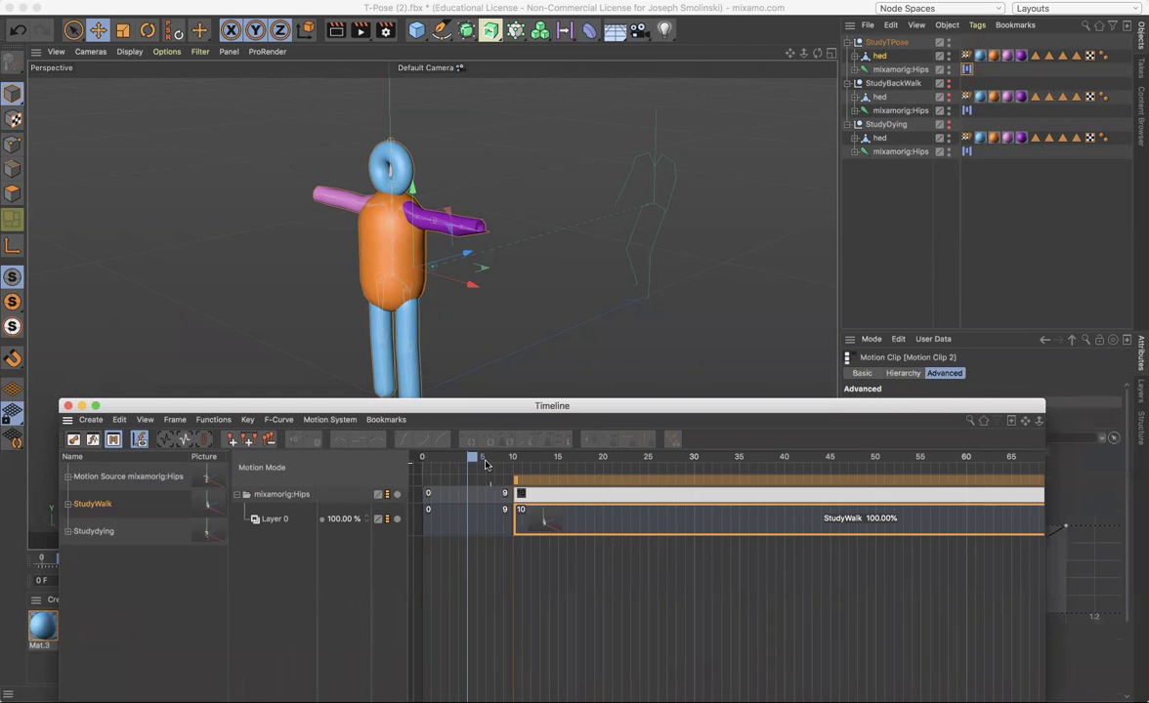
pyautogui.moveTo(472, 458); pyautogui.dragTo(478, 492)
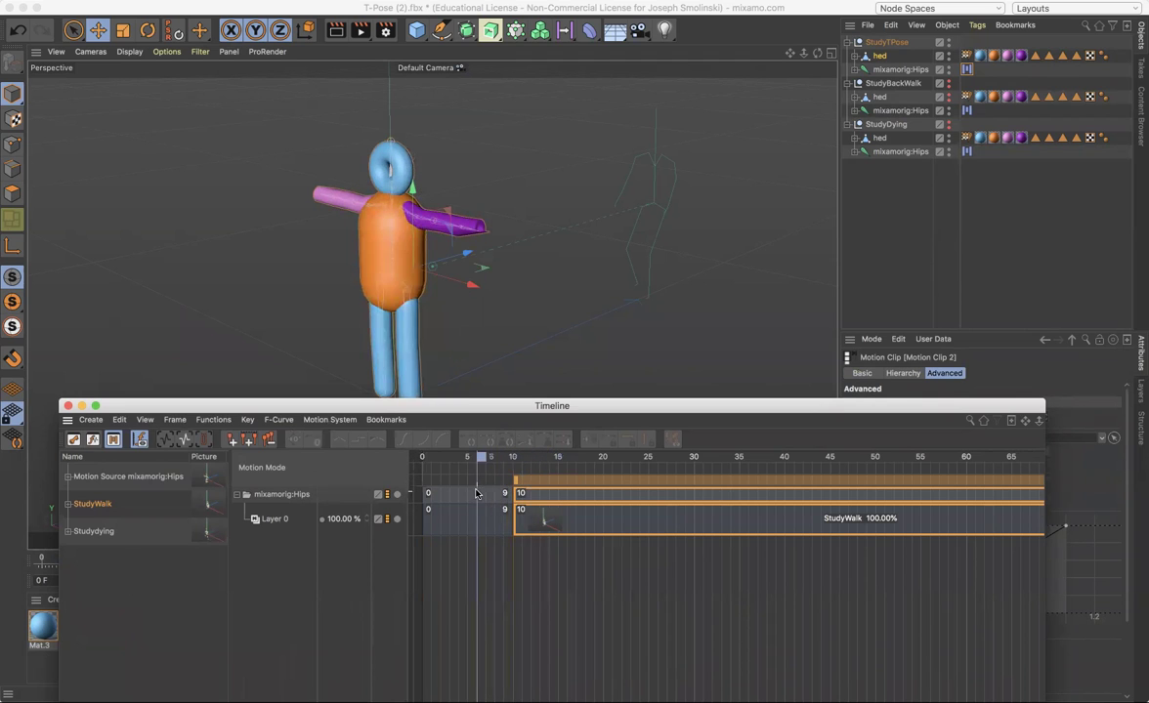
# - Overlap the StudyWalk clip with the T-pose clip by starting it at frame 5, and scrub through the blend
pyautogui.moveTo(611, 521); pyautogui.dragTo(469, 509)
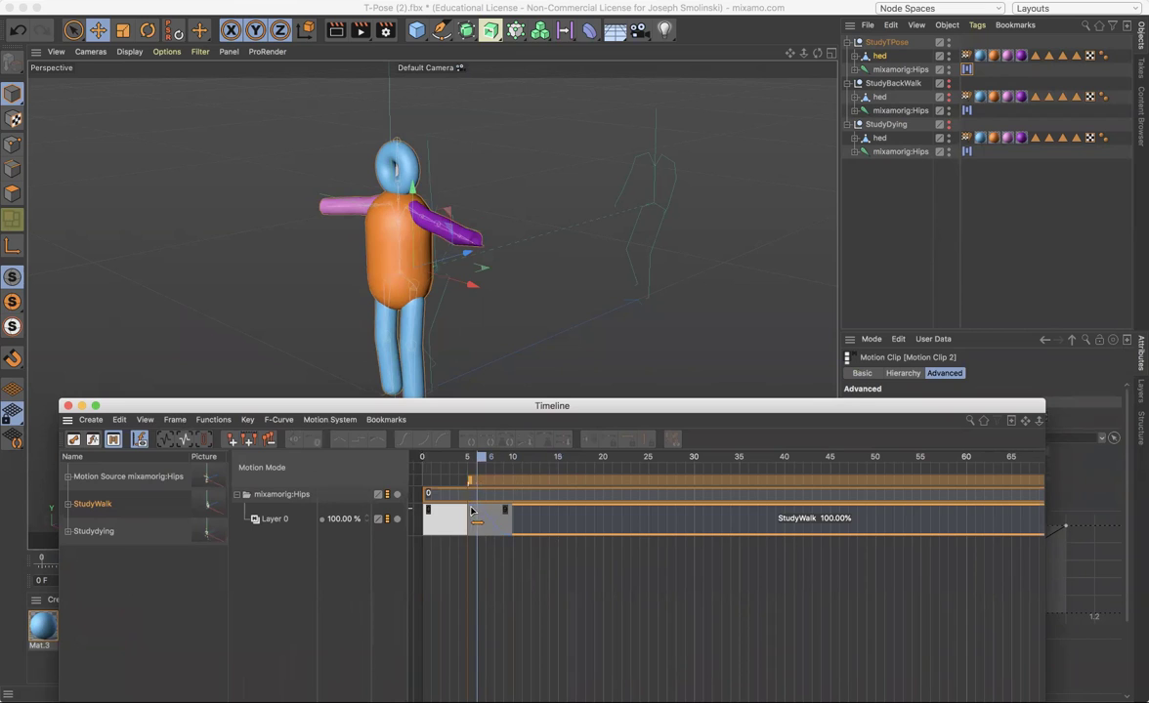
pyautogui.moveTo(476, 457)
pyautogui.mouseDown()
pyautogui.moveTo(434, 458)
pyautogui.moveTo(480, 459)
pyautogui.mouseUp()
pyautogui.moveTo(492, 405); pyautogui.dragTo(484, 449)
pyautogui.moveTo(475, 504); pyautogui.dragTo(456, 520)
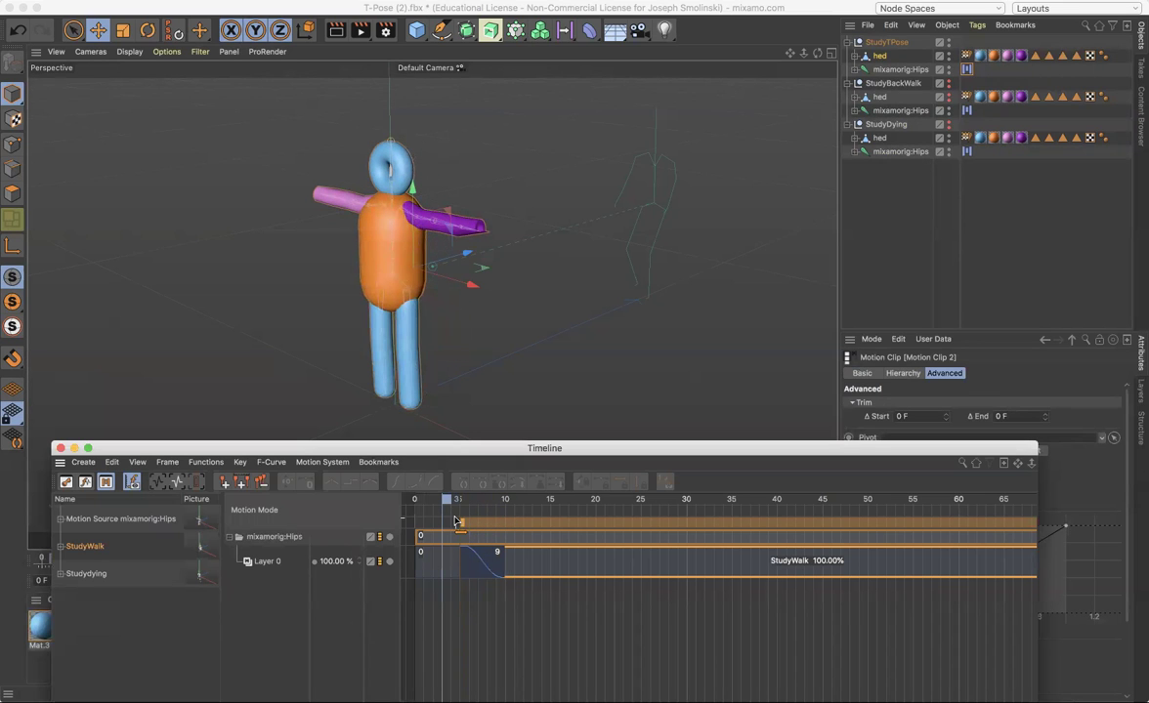
# - Shrink the Timeline window and move it clear of the main animation ruler and most of the character
pyautogui.moveTo(610, 457); pyautogui.dragTo(625, 105)
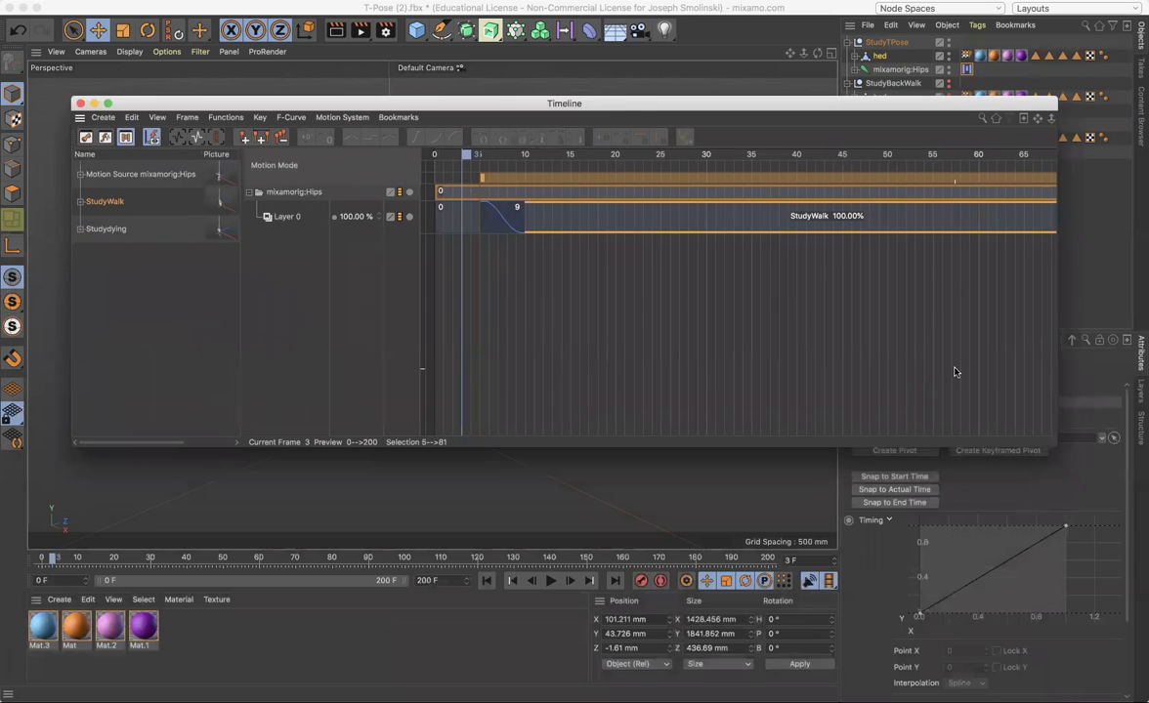
pyautogui.moveTo(1051, 445); pyautogui.dragTo(606, 210)
pyautogui.moveTo(557, 104); pyautogui.dragTo(691, 60)
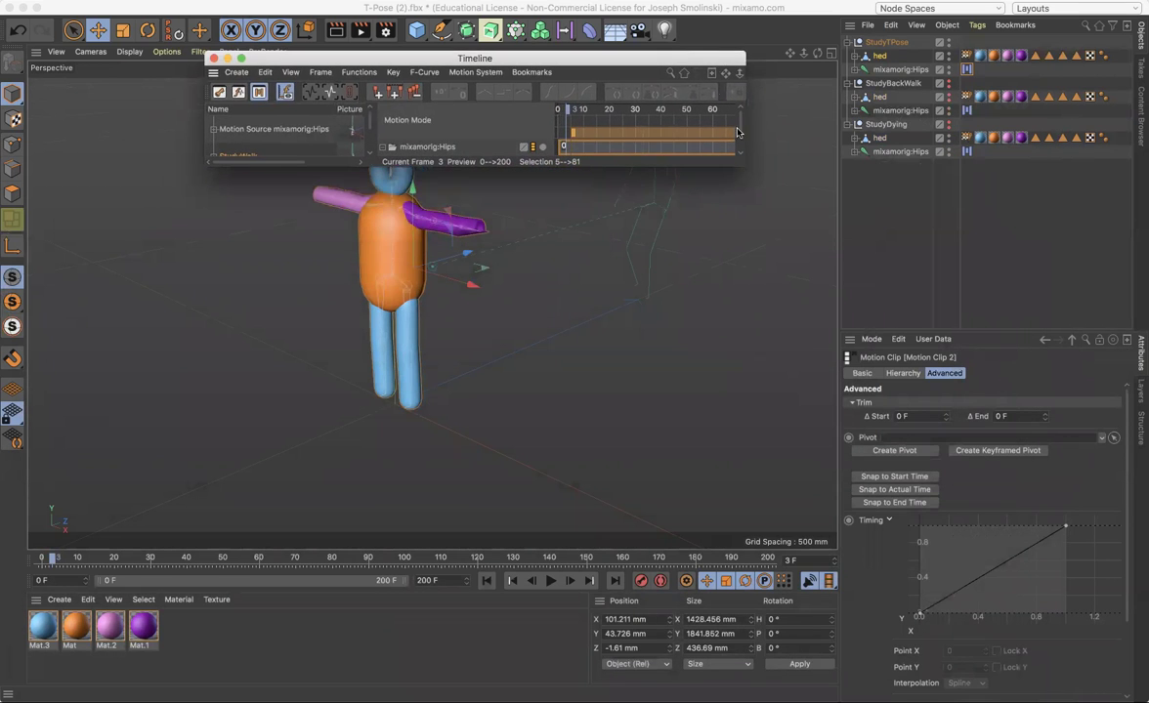
# - Set the blending of both motion clips on Layer 0 to Linear and scrub through the blend to frame 26
pyautogui.click(700, 148)
pyautogui.hotkey('ctrl', 'a')
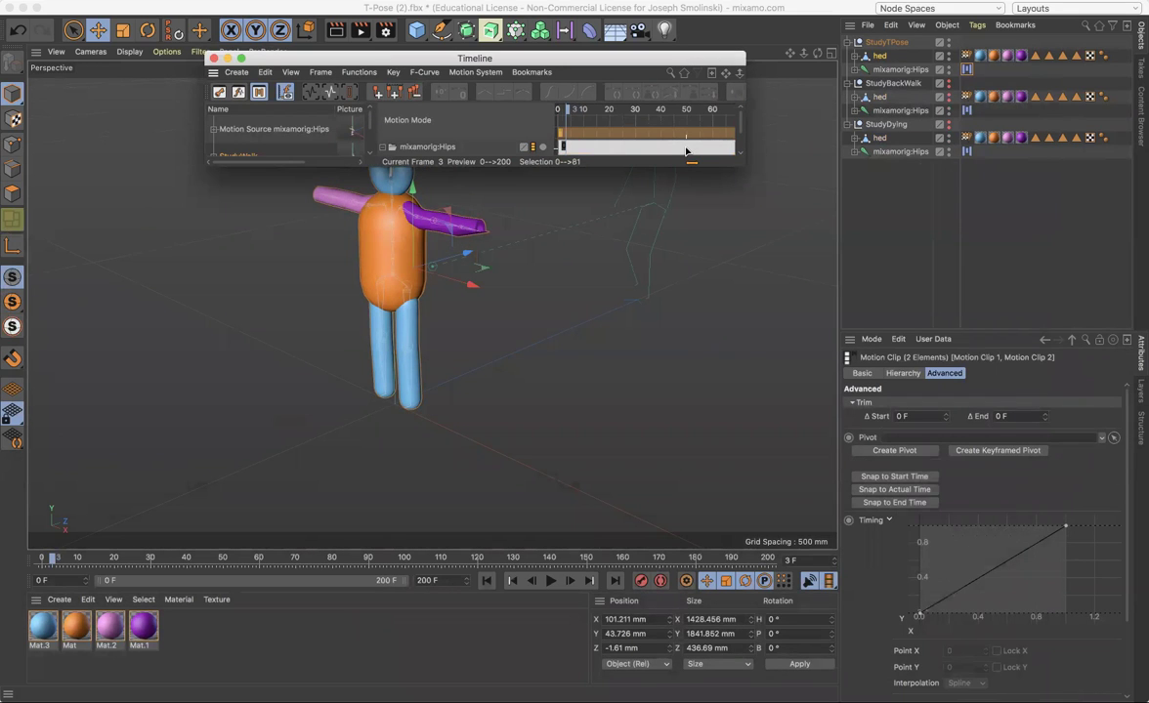
pyautogui.click(1049, 496)
pyautogui.scroll(-5, 1048, 495)
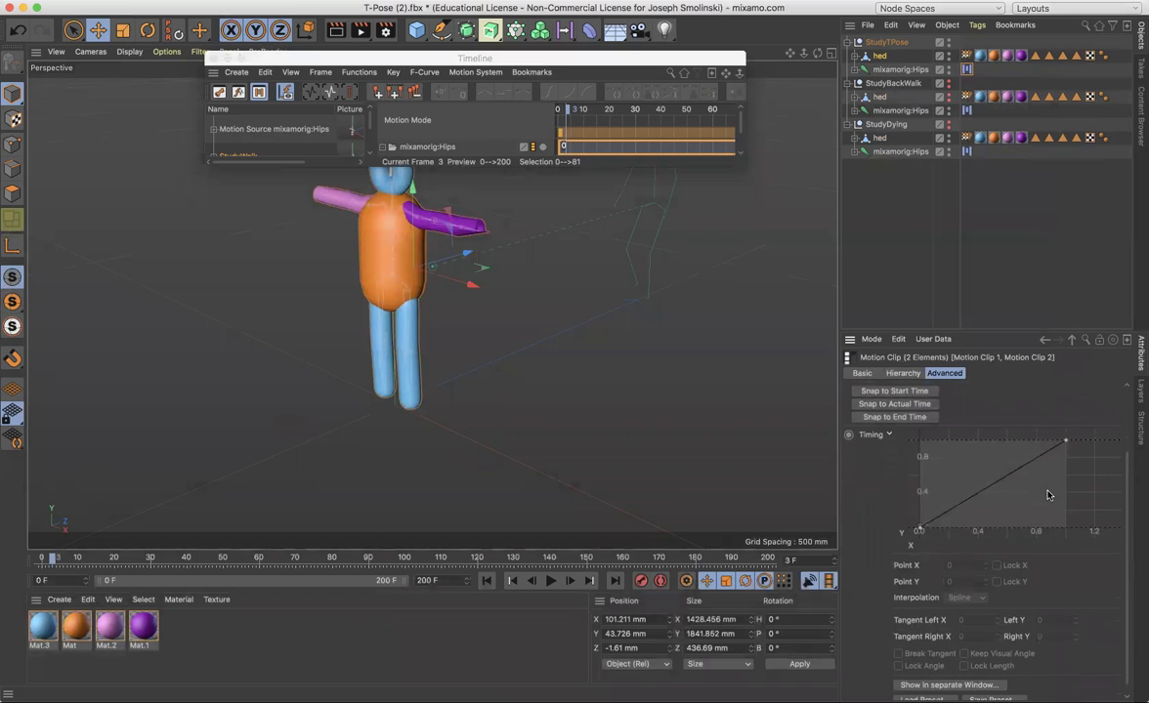
pyautogui.scroll(5, 1048, 495)
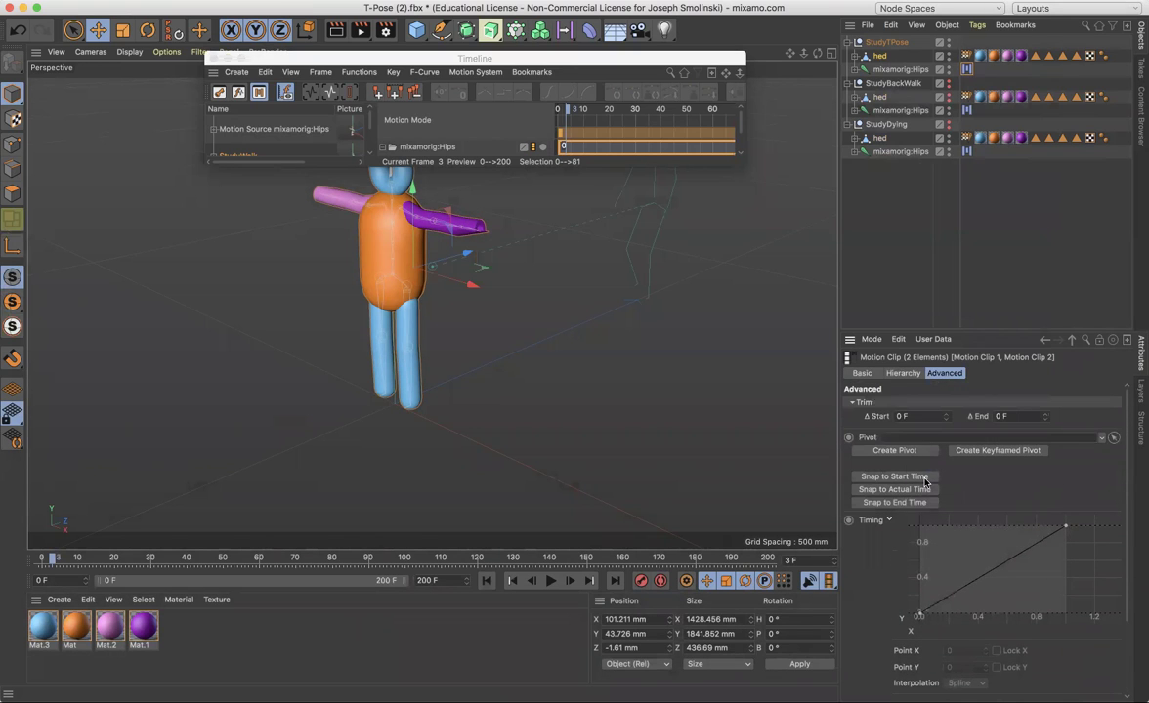
pyautogui.click(904, 374)
pyautogui.click(863, 374)
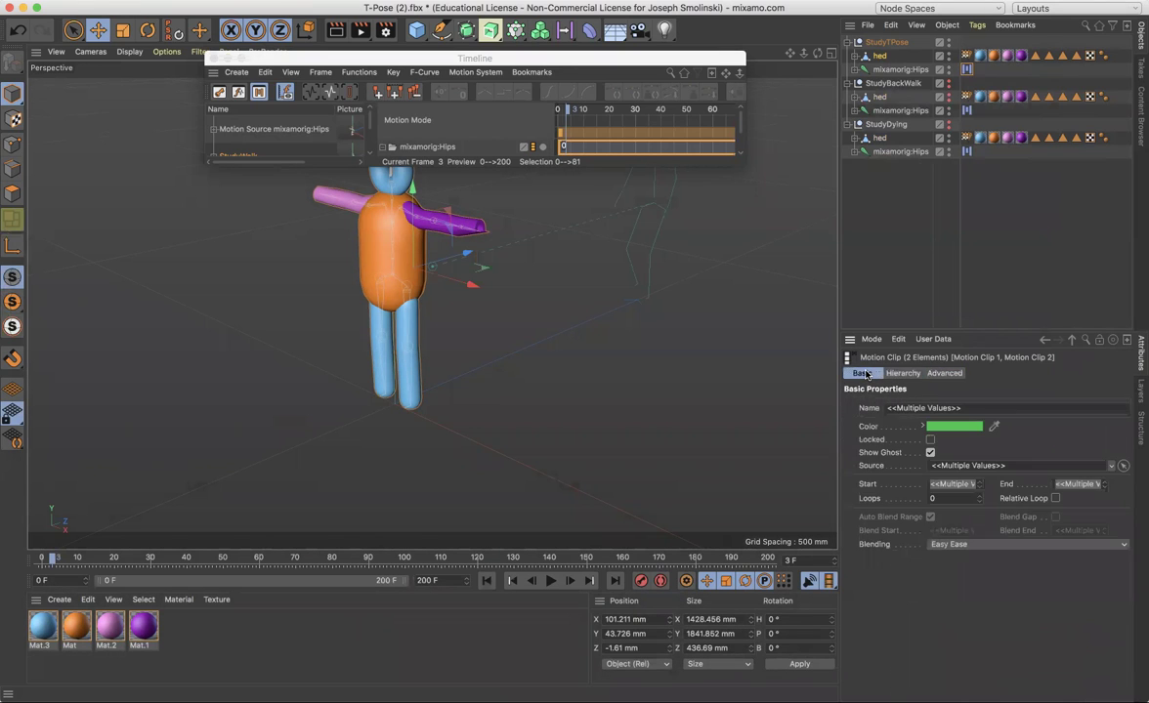
pyautogui.click(956, 545)
pyautogui.click(956, 587)
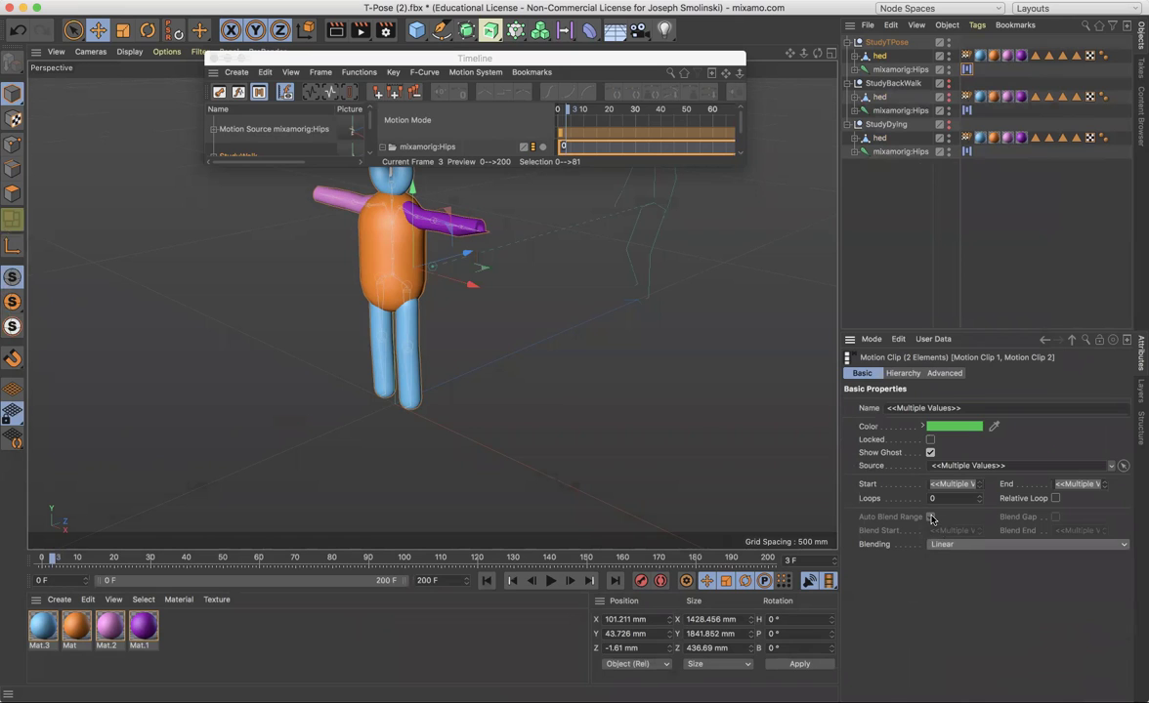
pyautogui.click(556, 113)
pyautogui.moveTo(565, 114); pyautogui.dragTo(629, 122)
# - Enlarge the Timeline window and add the Studydying motion source to Layer 0 as a clip starting at frame 91
pyautogui.moveTo(743, 167); pyautogui.dragTo(1044, 379)
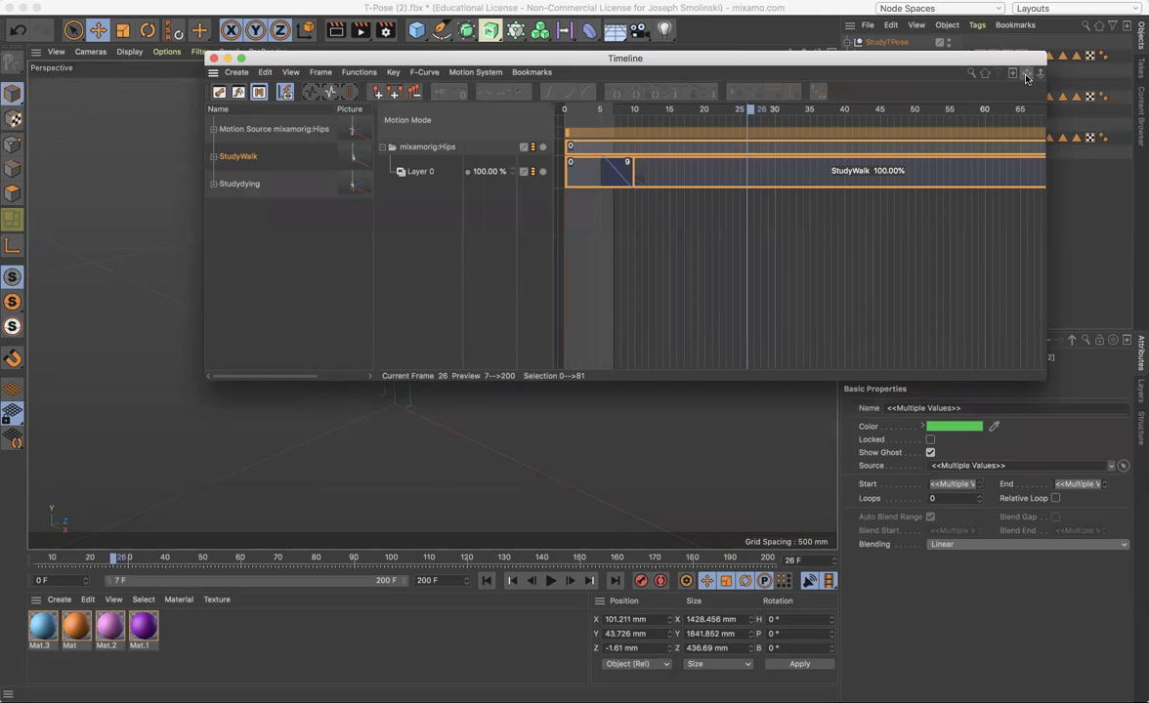
pyautogui.moveTo(1026, 75); pyautogui.dragTo(518, 75)
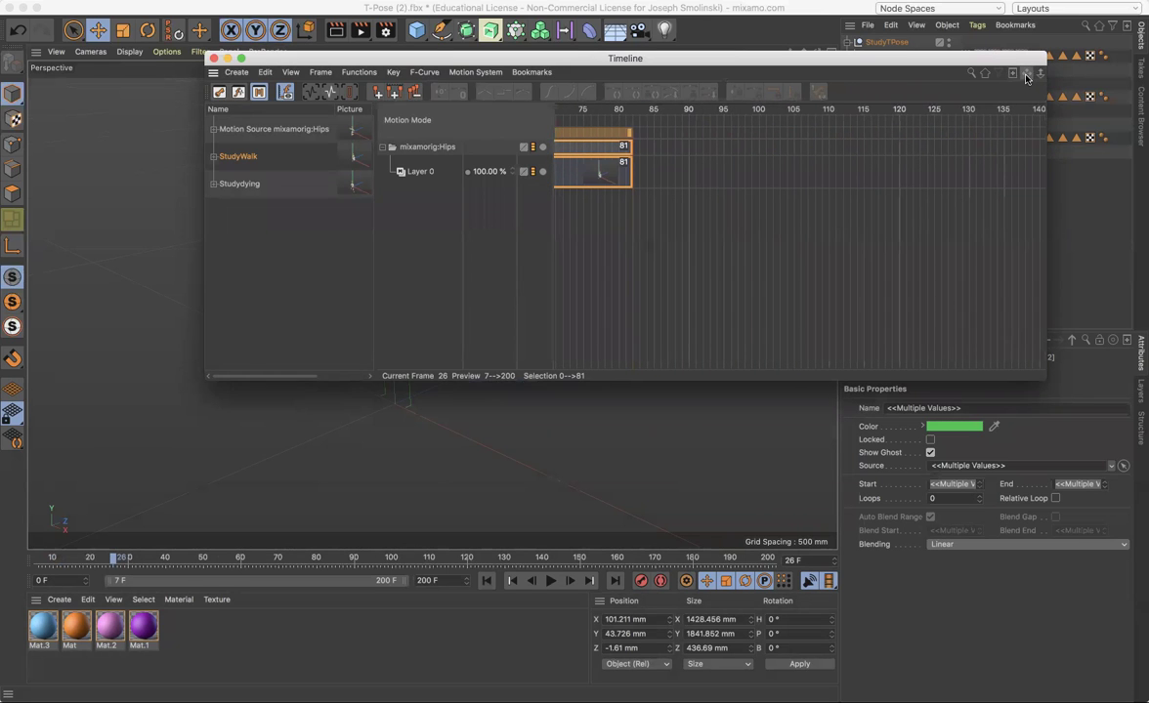
pyautogui.moveTo(248, 195); pyautogui.dragTo(798, 149)
pyautogui.moveTo(700, 176); pyautogui.dragTo(694, 172)
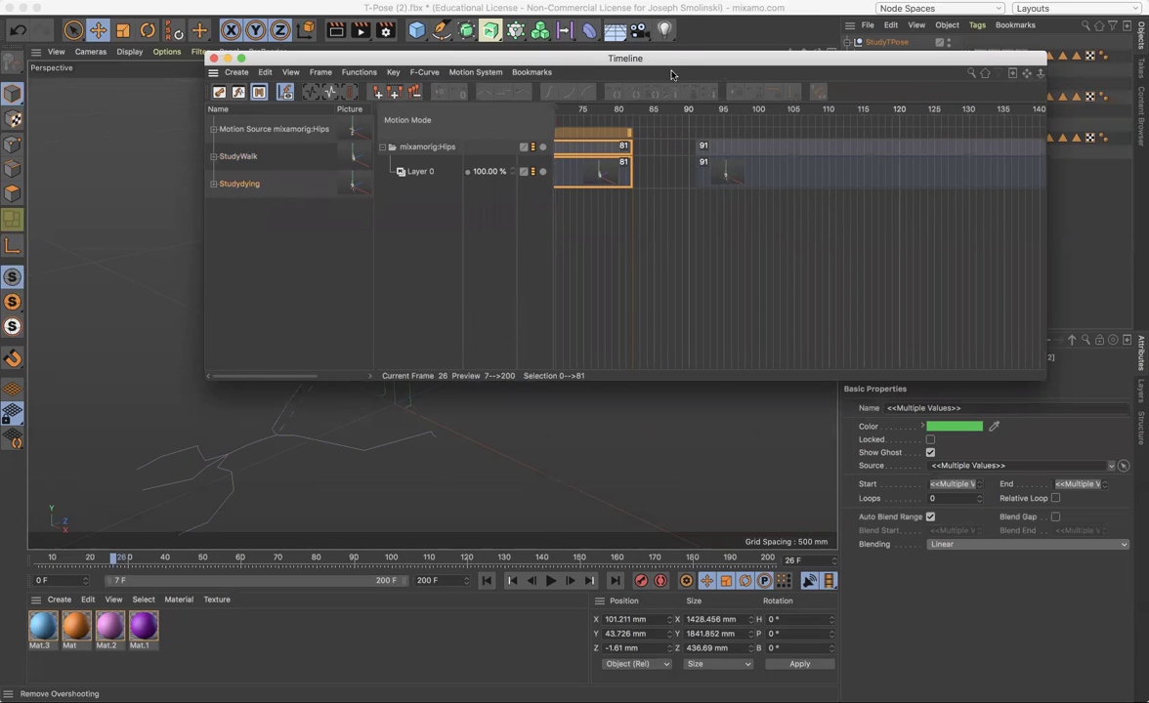
# - Move the Timeline window below the character and scrub to frame 95 to check where the dying clip begins
pyautogui.moveTo(670, 59); pyautogui.dragTo(567, 402)
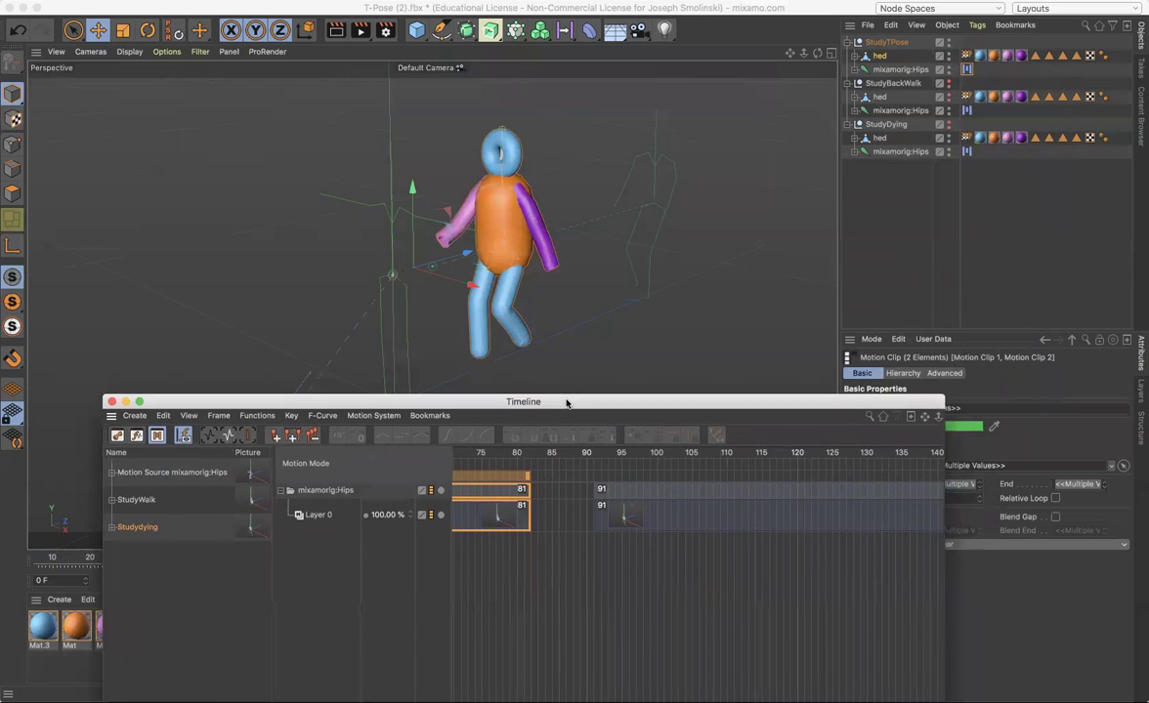
pyautogui.click(493, 454)
pyautogui.moveTo(493, 454); pyautogui.dragTo(625, 473)
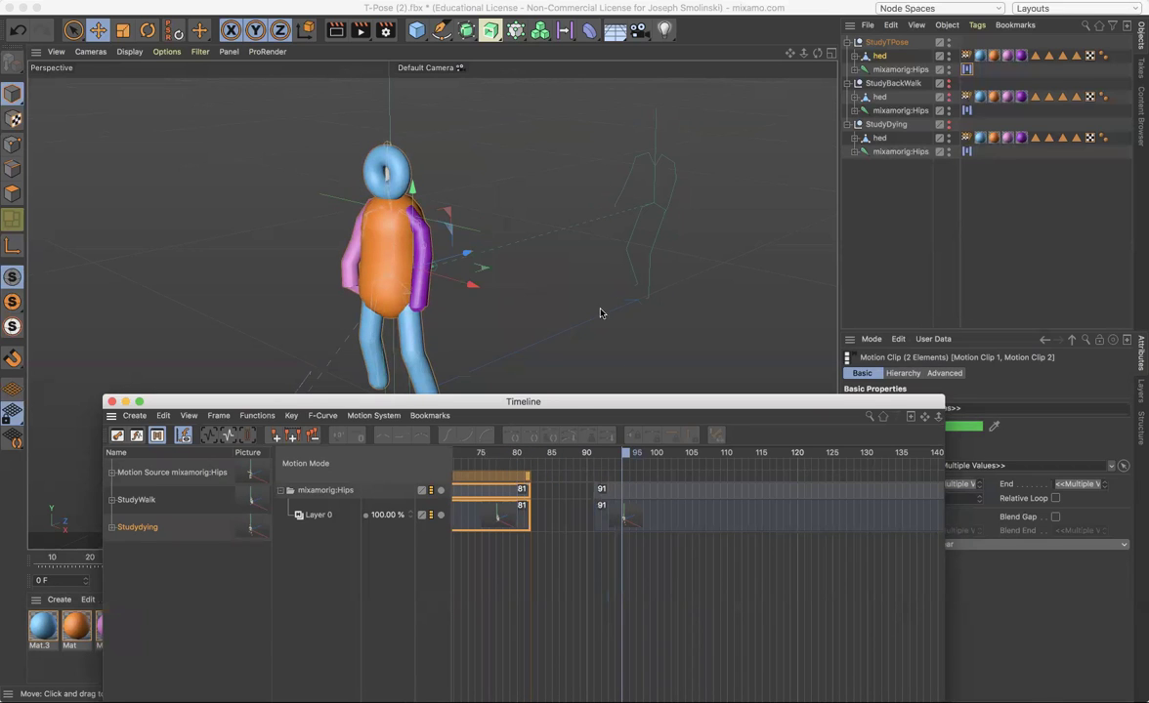
# - Minimise the Timeline window, show all four views and zoom the Right view out to include every skeleton
pyautogui.click(125, 401)
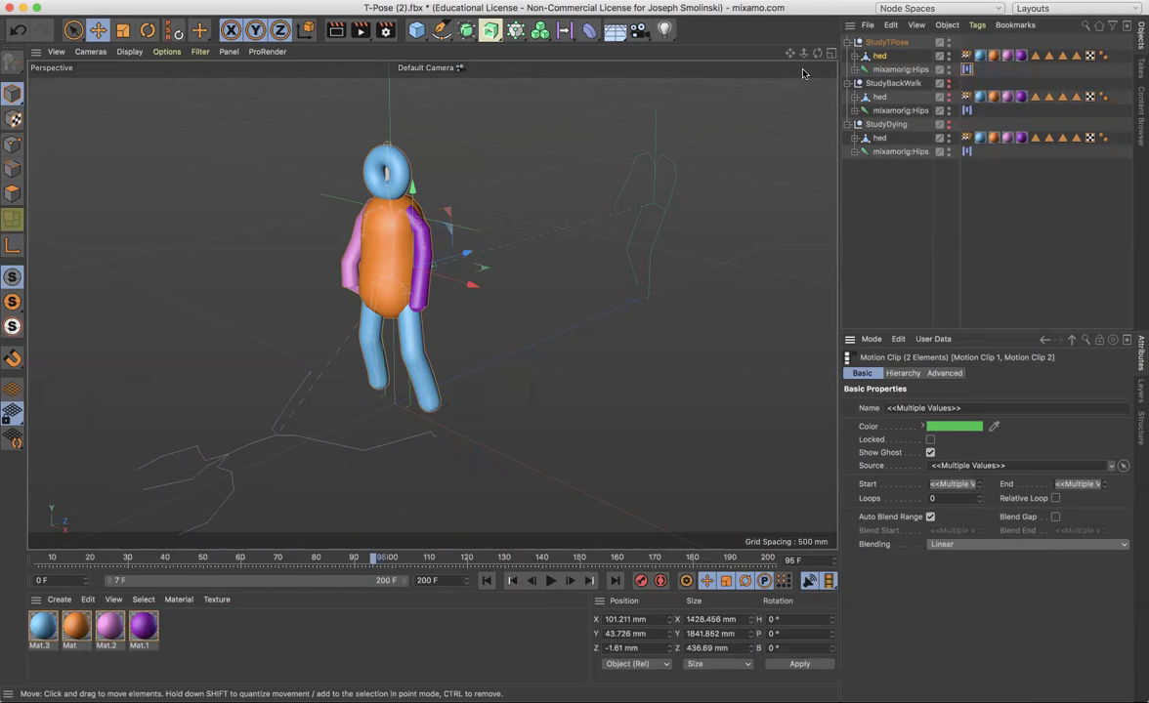
pyautogui.click(831, 54)
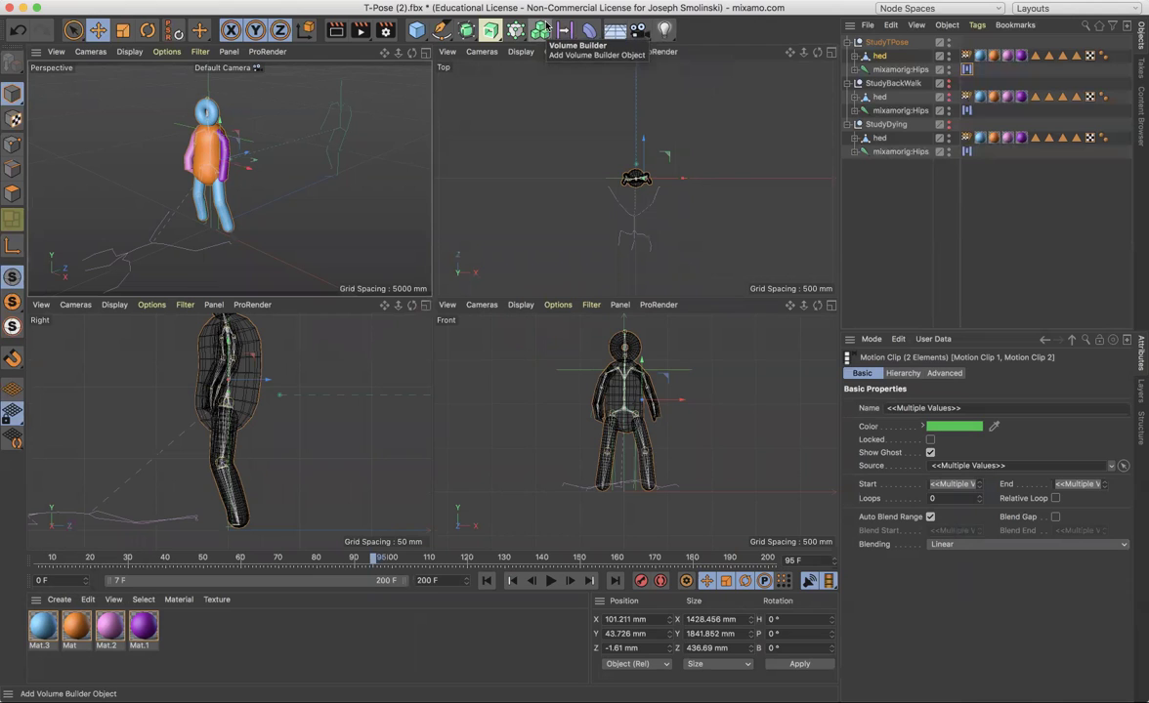
pyautogui.moveTo(397, 309); pyautogui.dragTo(283, 308)
pyautogui.moveTo(384, 308); pyautogui.dragTo(380, 307)
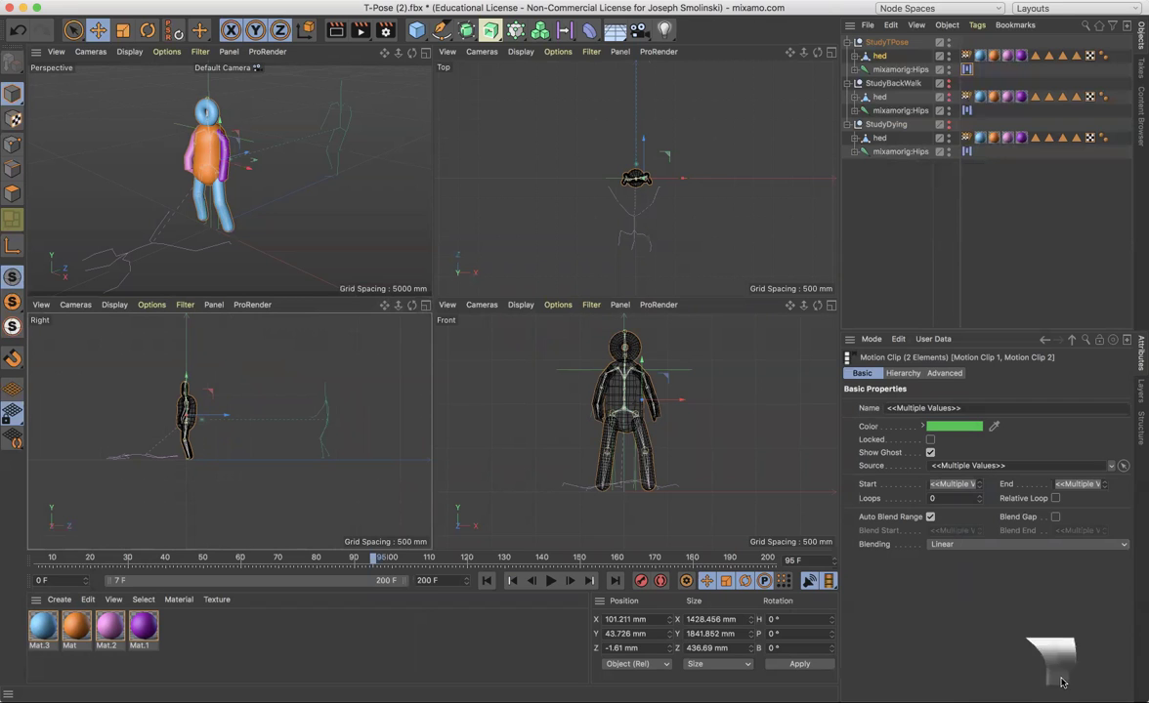
# - Reopen the Timeline and create a pivot object for the Studydying clip
pyautogui.hotkey('shift', 'F3')
pyautogui.click(731, 527)
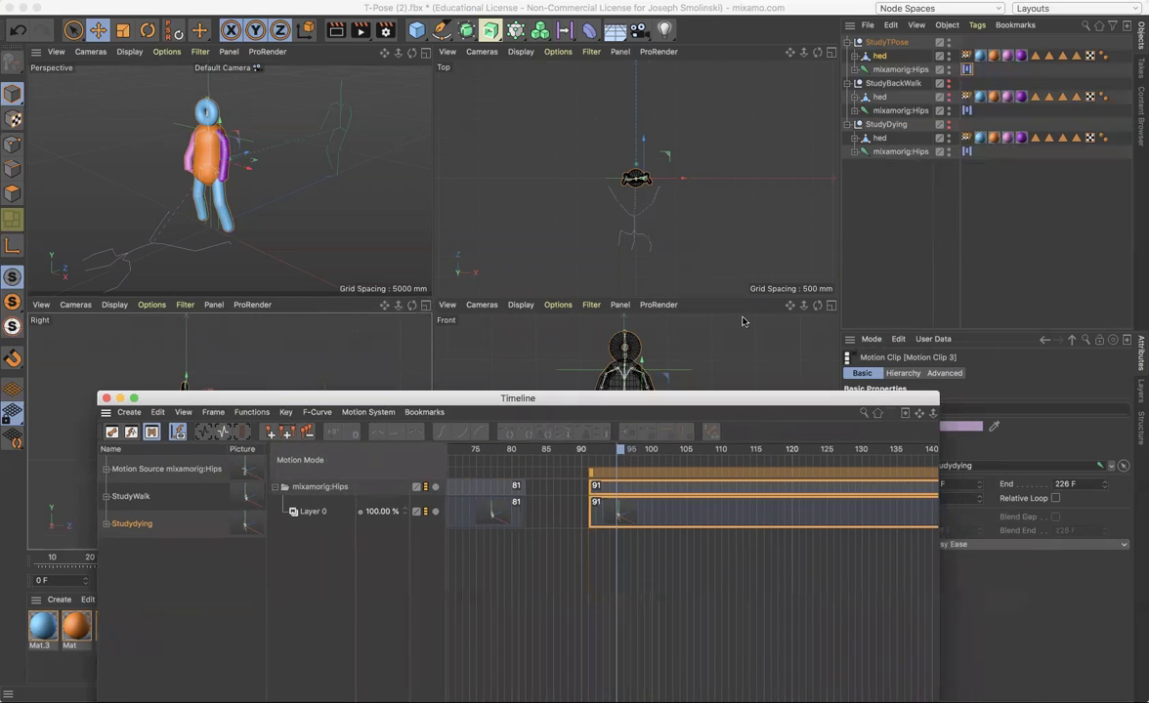
pyautogui.moveTo(762, 402); pyautogui.dragTo(656, 161)
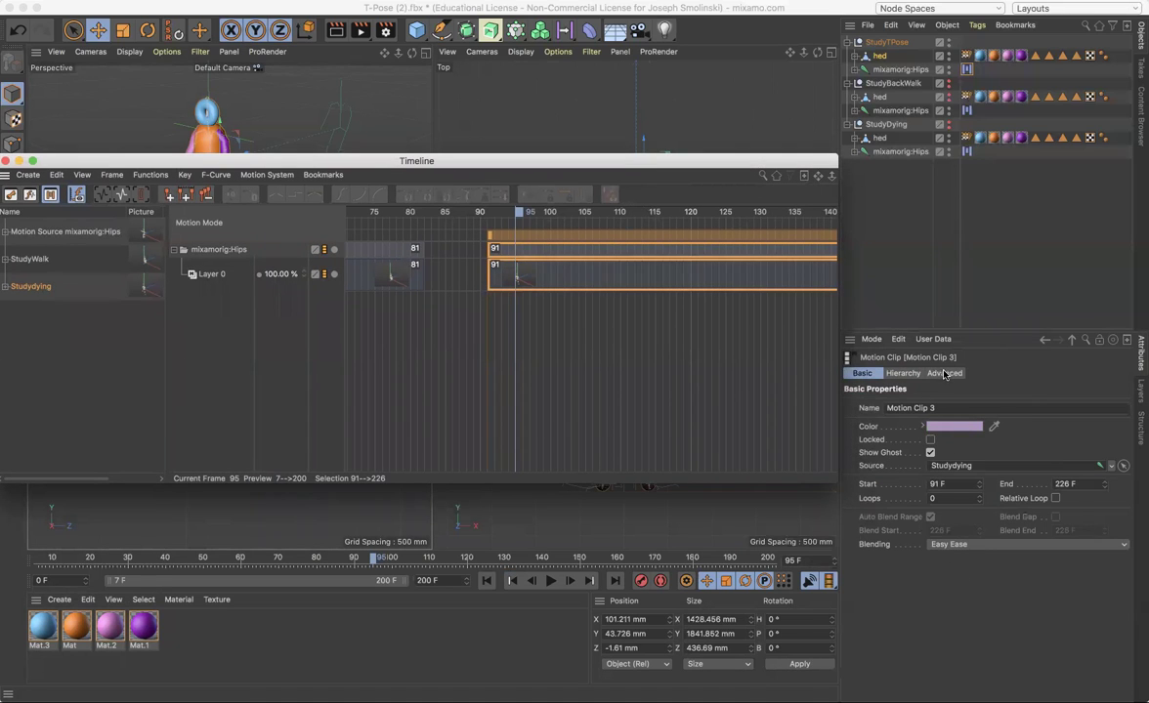
pyautogui.click(944, 374)
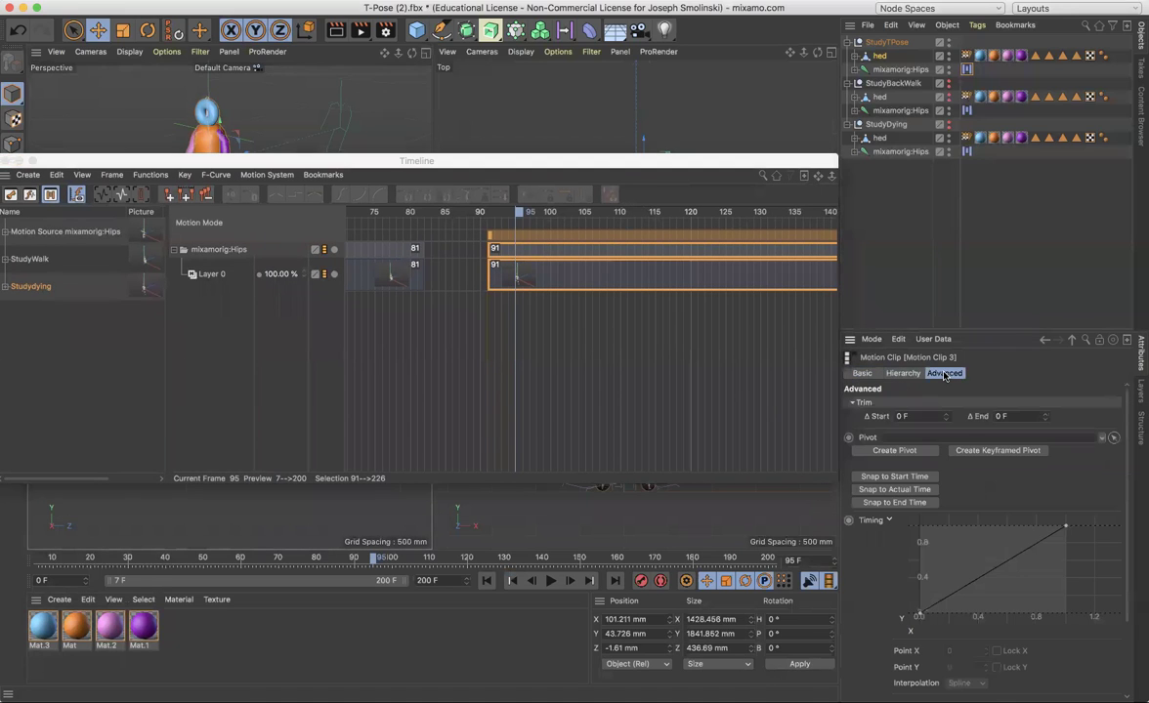
pyautogui.click(892, 451)
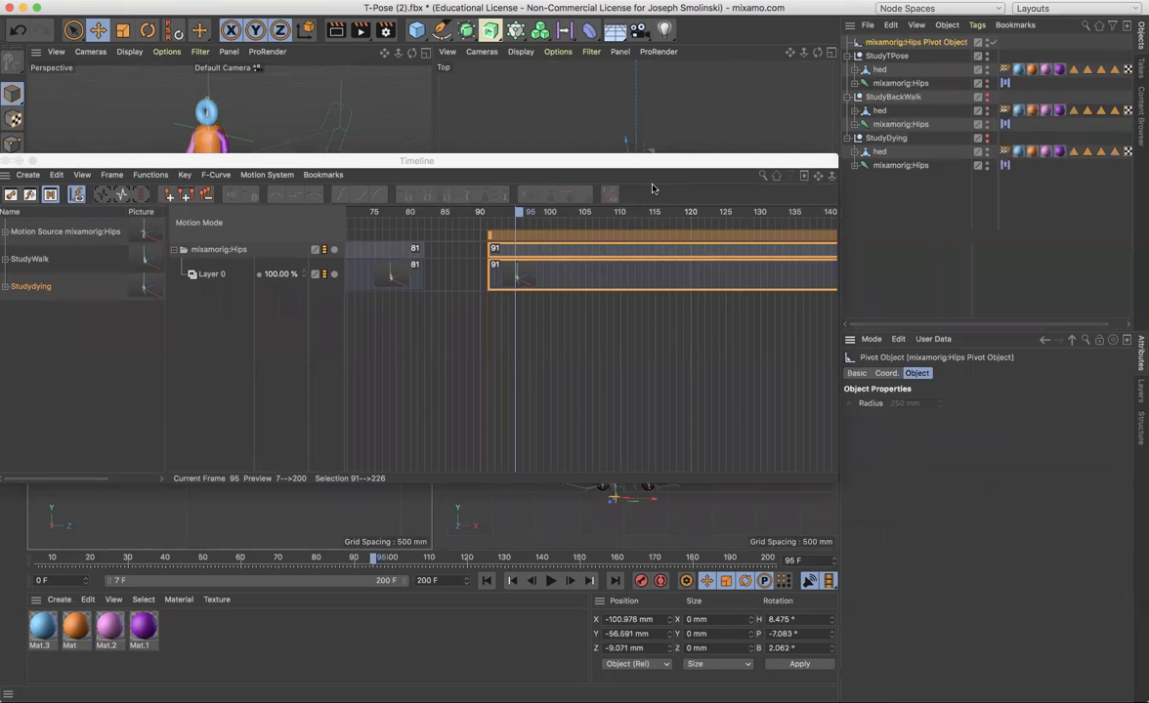
# - In a maximised Right view, move the mixamorig:Hips Pivot Object to the end of the walk, at about Z 3119 mm
pyautogui.moveTo(908, 288); pyautogui.dragTo(1035, 101)
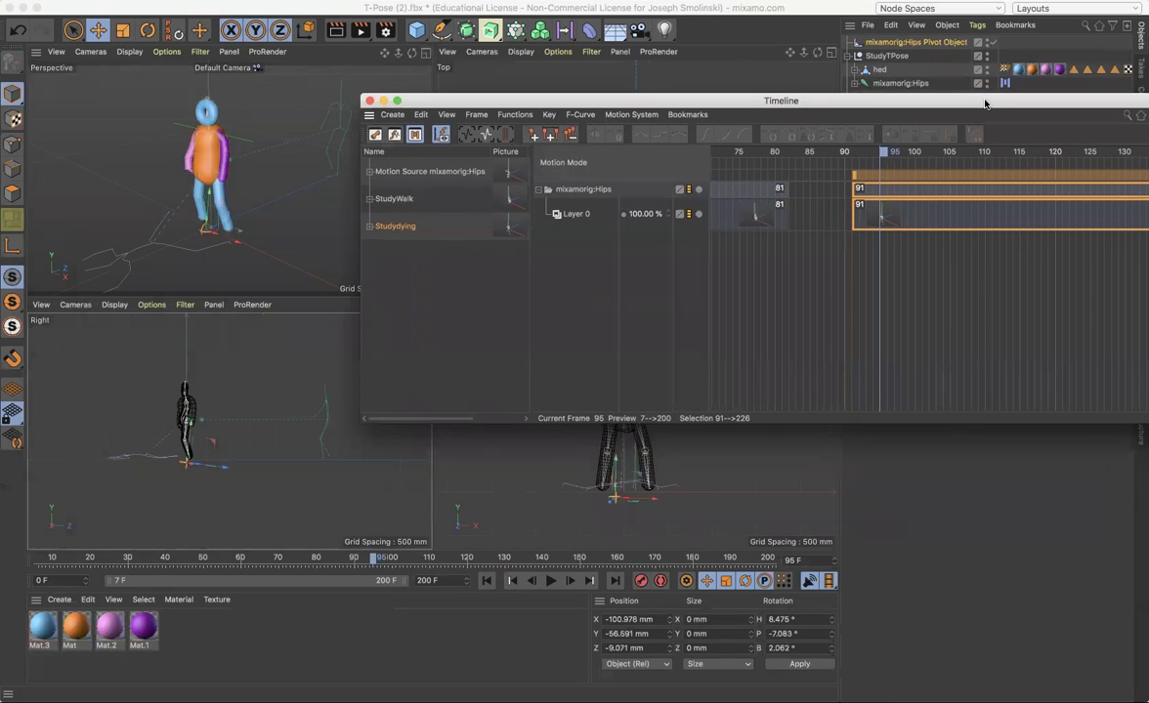
pyautogui.click(383, 100)
pyautogui.scroll(5, 230, 428)
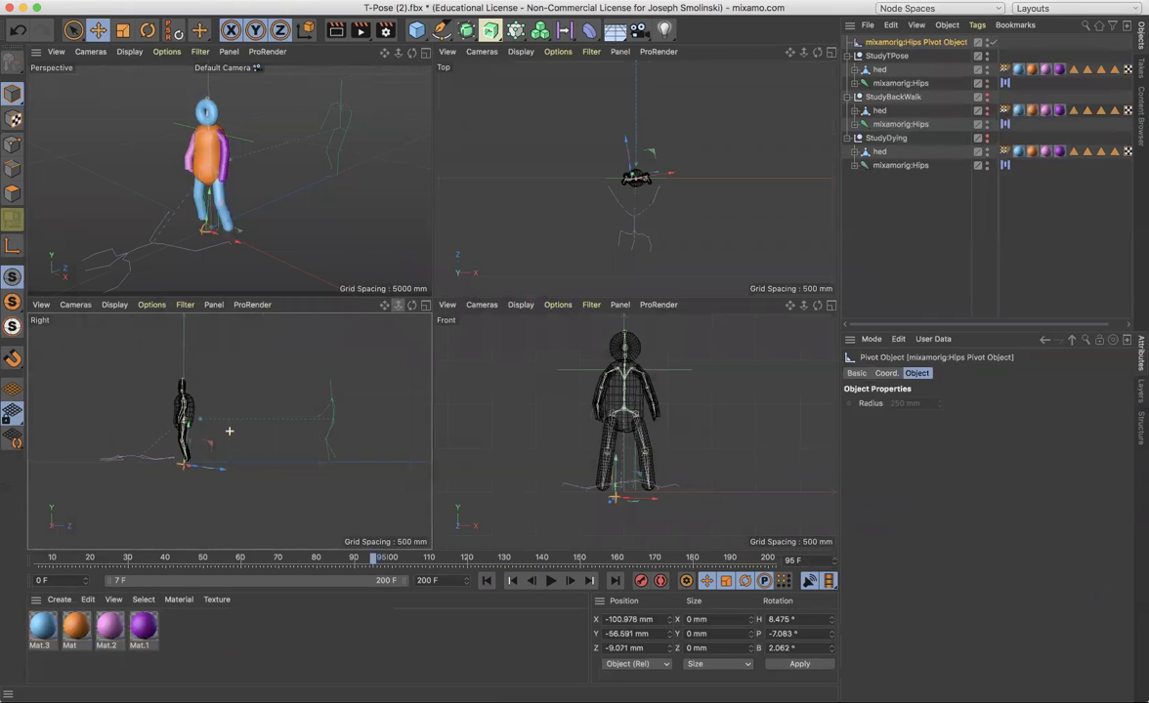
pyautogui.moveTo(385, 306); pyautogui.dragTo(362, 294)
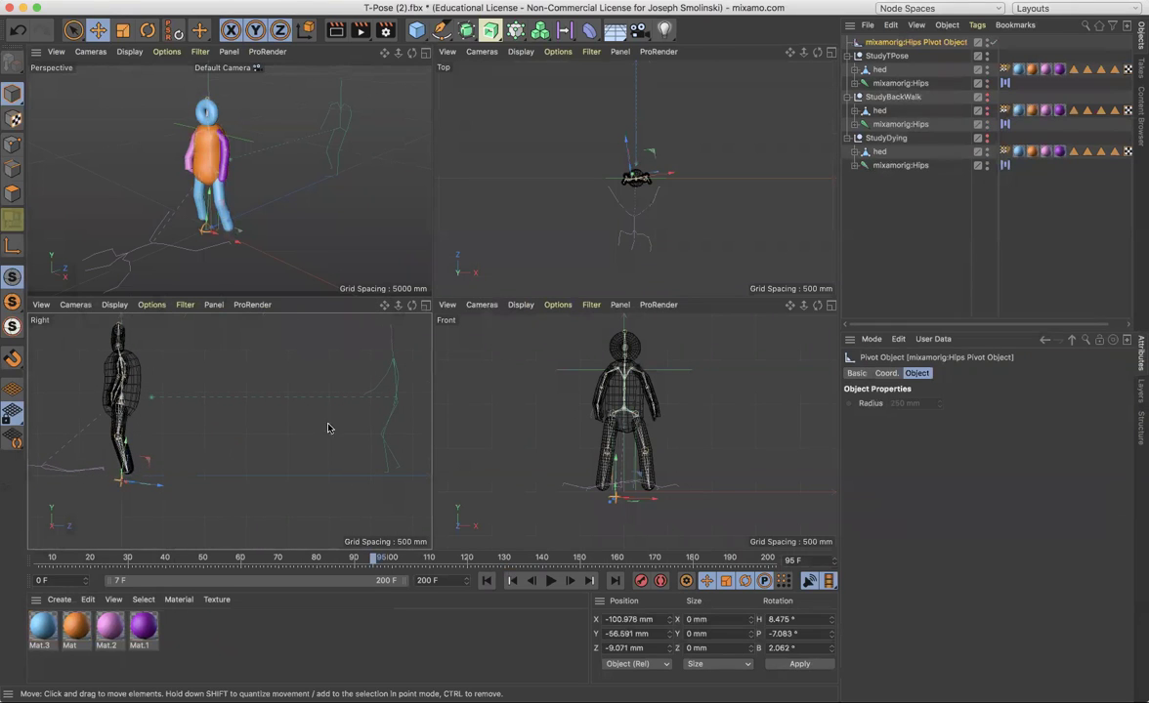
pyautogui.click(425, 306)
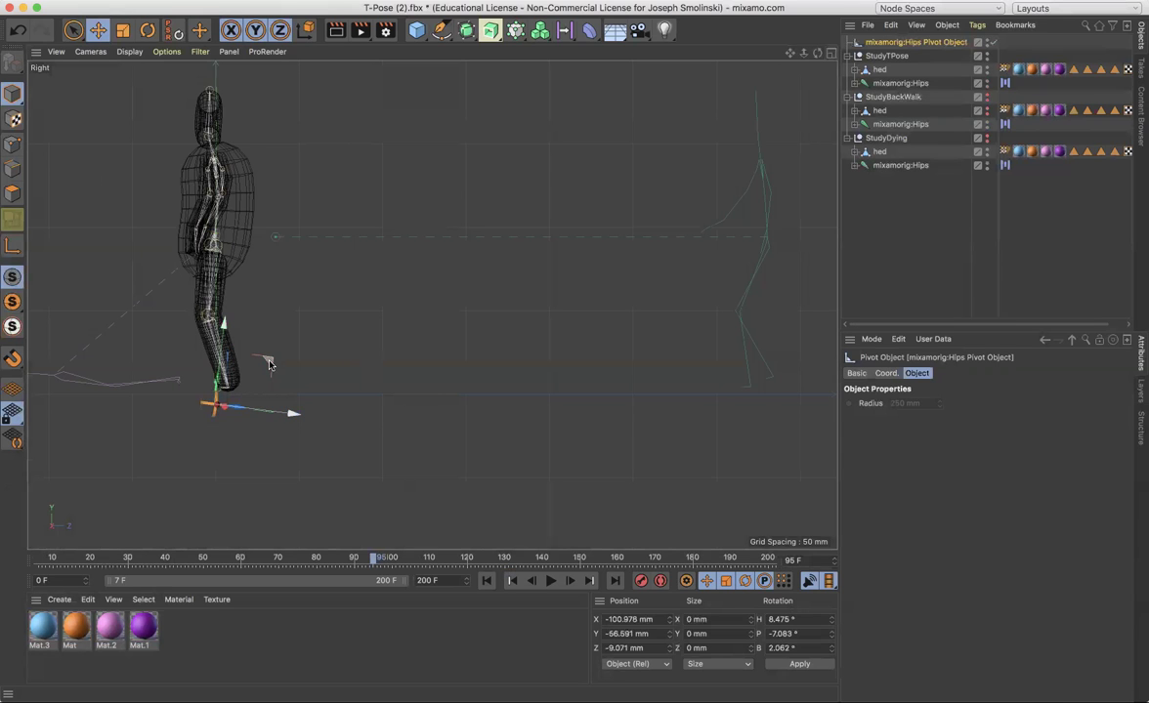
pyautogui.moveTo(269, 365); pyautogui.dragTo(791, 363)
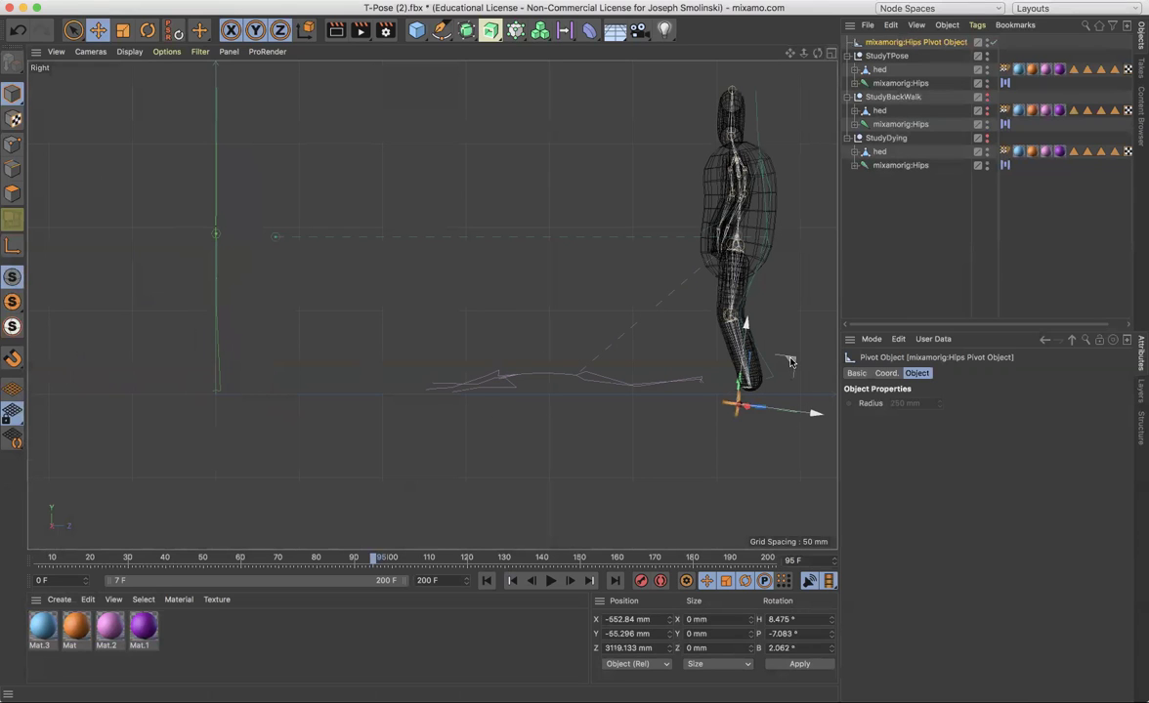
# - In a maximised Front view, move the pivot object sideways to about X -100 mm, centring the figure on the walk's skeleton
pyautogui.click(831, 54)
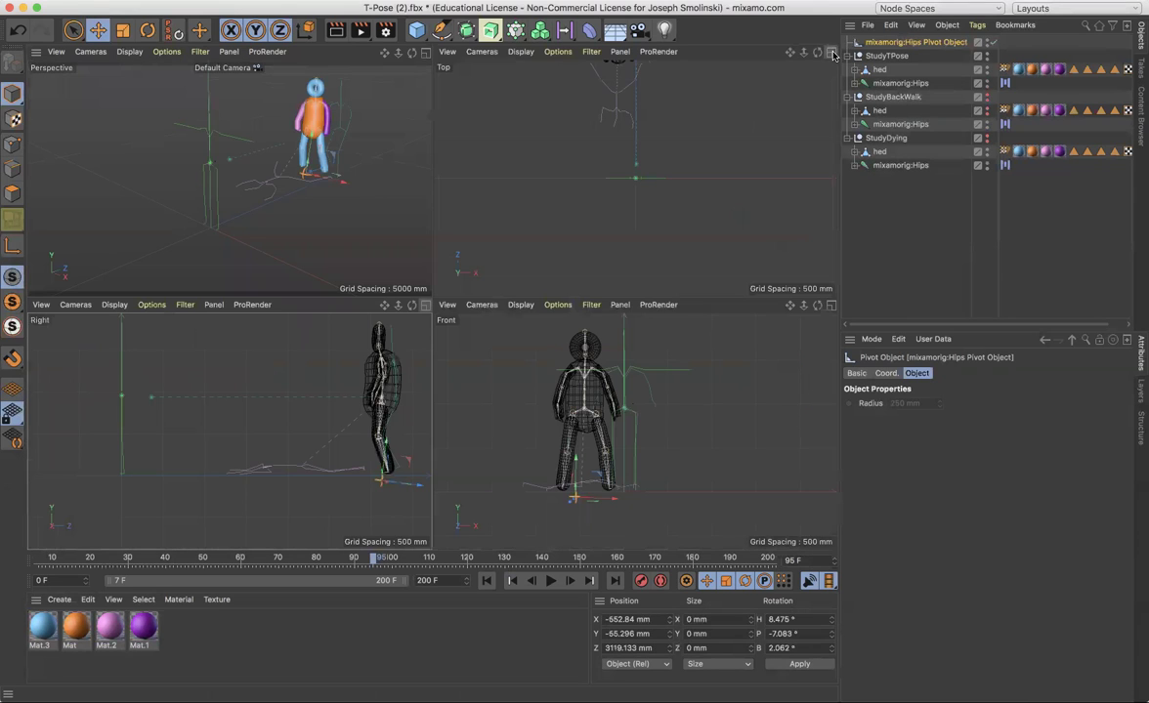
pyautogui.click(831, 307)
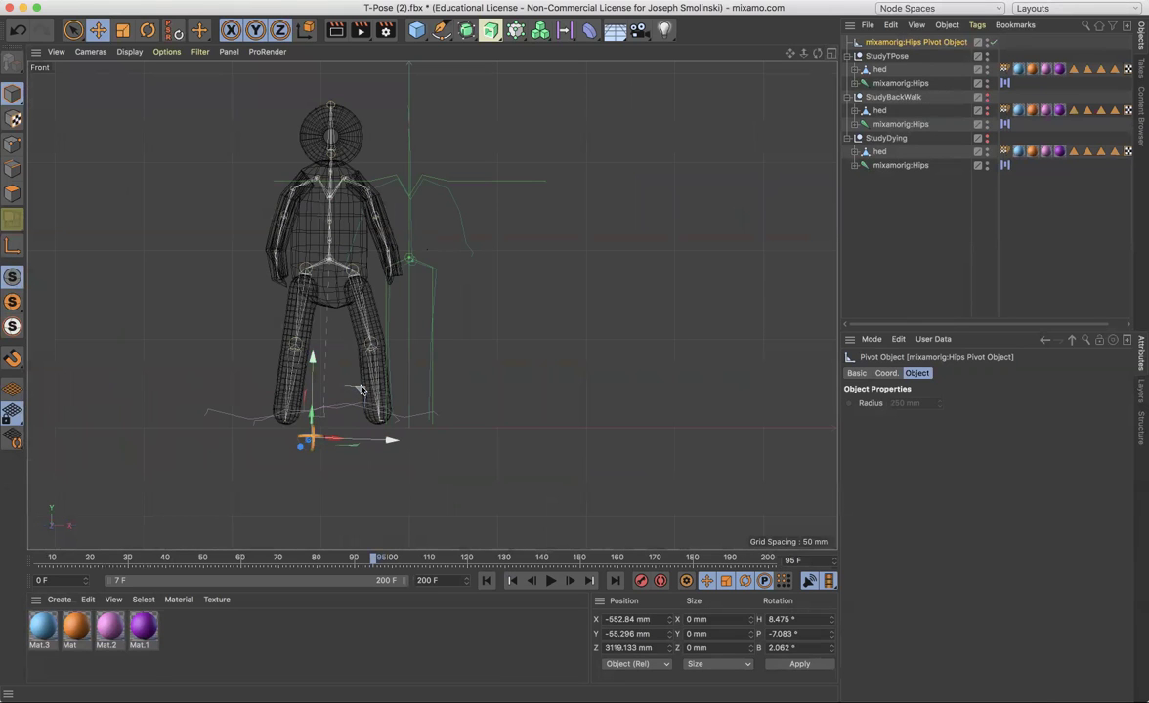
pyautogui.moveTo(359, 392); pyautogui.dragTo(440, 394)
pyautogui.click(830, 53)
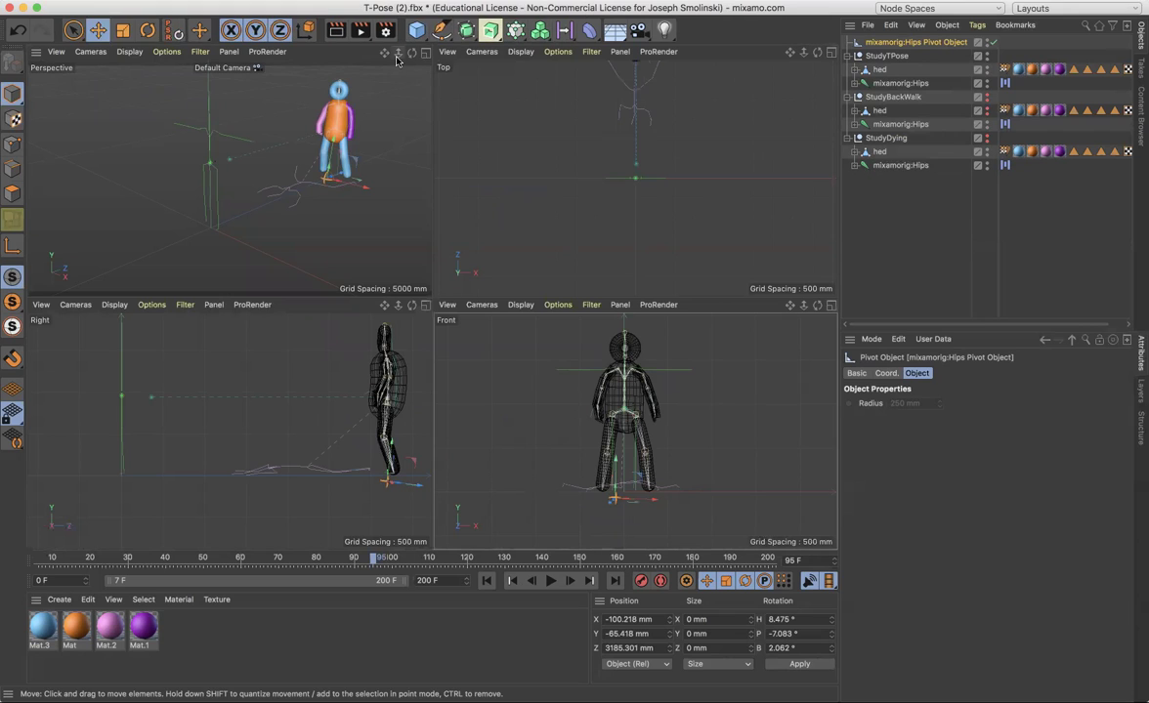
# - Maximise the Perspective view and play the animation from frame 80 to check the transition into the dying clip
pyautogui.click(426, 53)
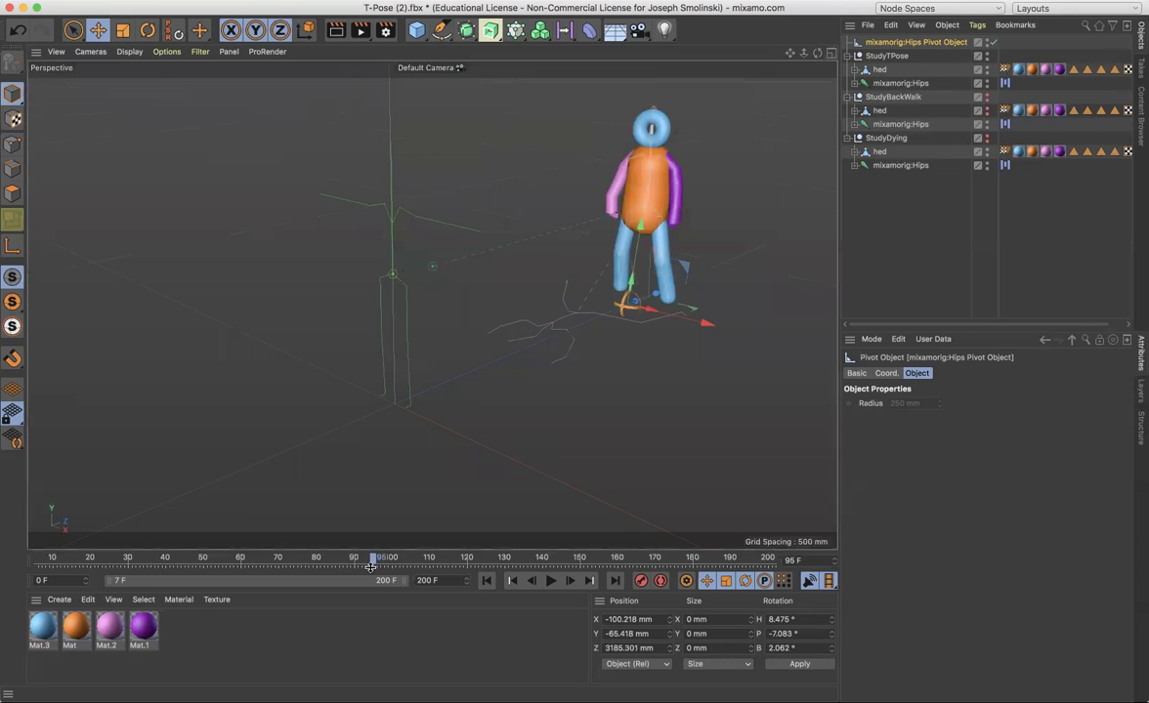
pyautogui.moveTo(372, 560); pyautogui.dragTo(316, 559)
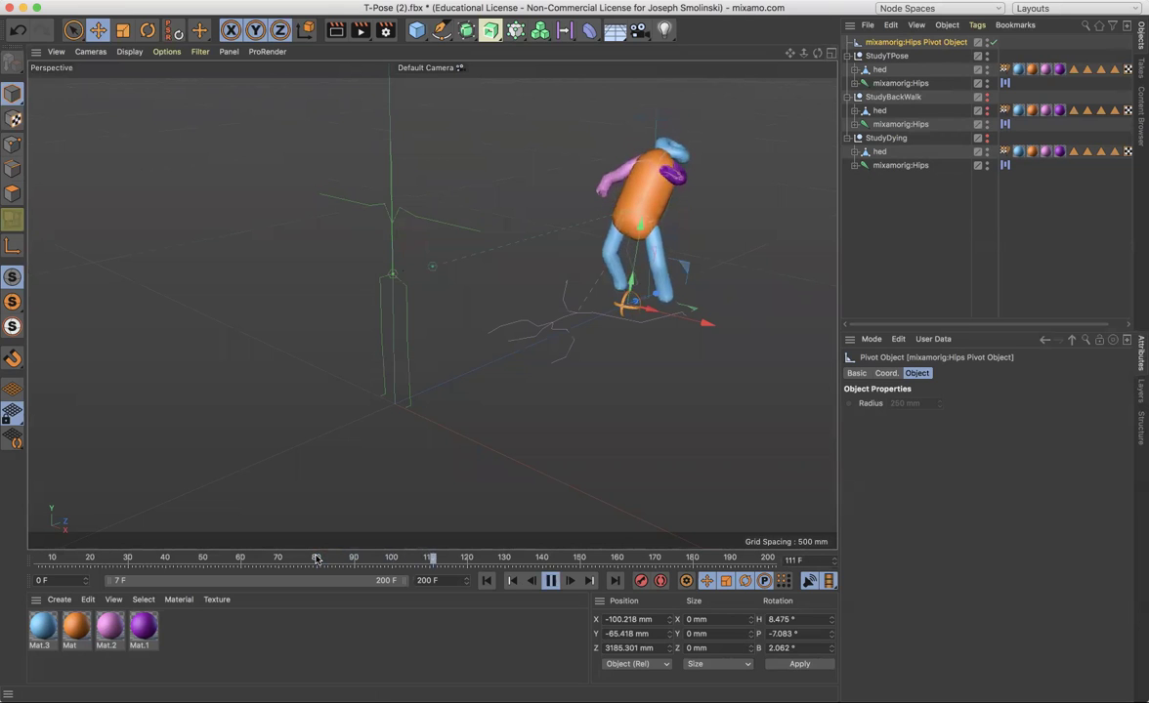
pyautogui.press('F8')
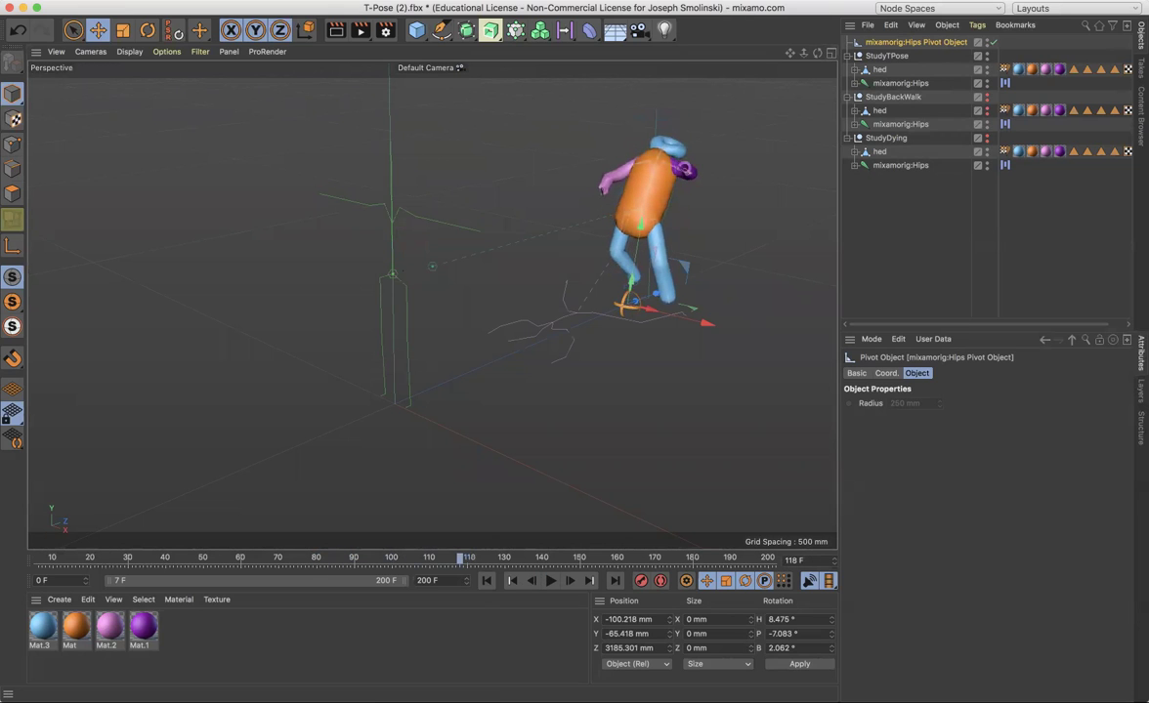
# - Move the Studydying clip to start at frame 82, directly after StudyWalk, and play the animation from about frame 39
pyautogui.hotkey('shift', 'F3')
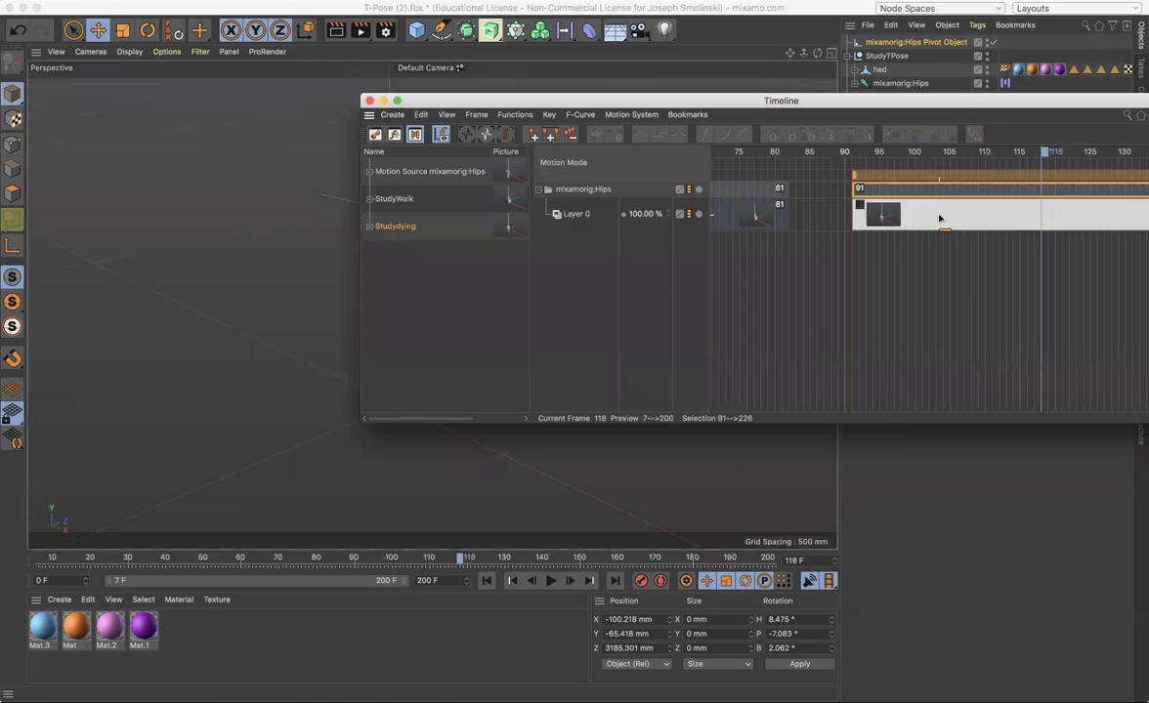
pyautogui.moveTo(933, 218); pyautogui.dragTo(873, 227)
pyautogui.moveTo(1045, 152); pyautogui.dragTo(439, 381)
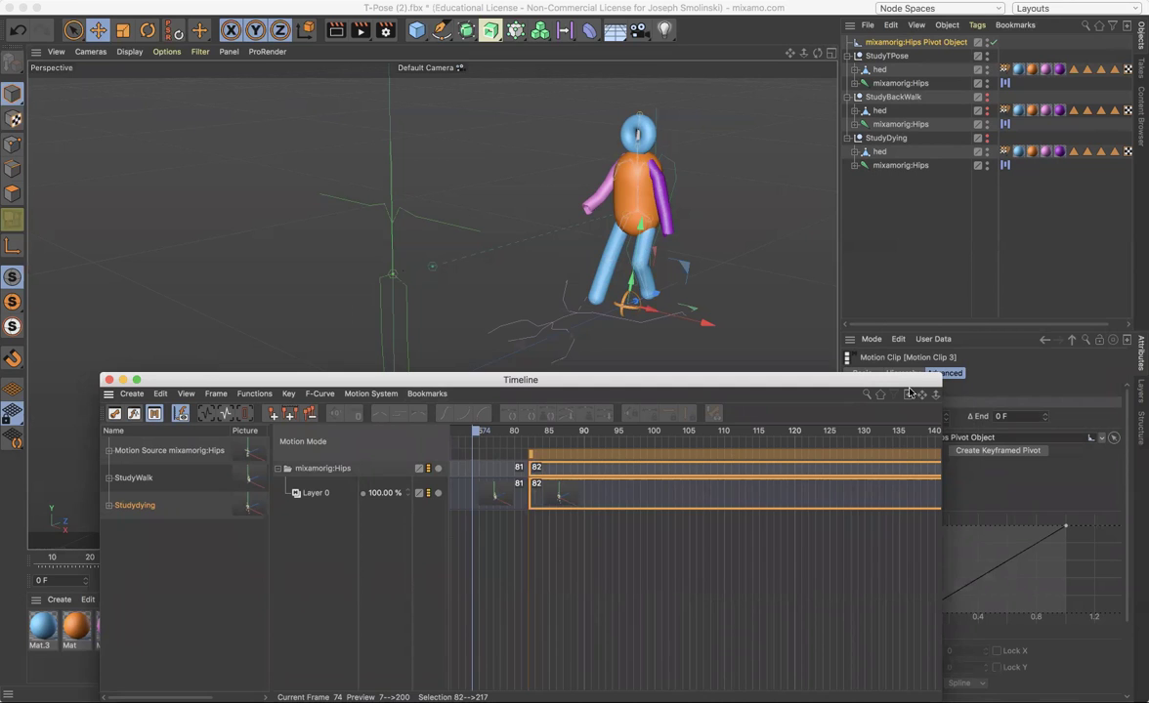
pyautogui.moveTo(935, 399); pyautogui.dragTo(612, 389)
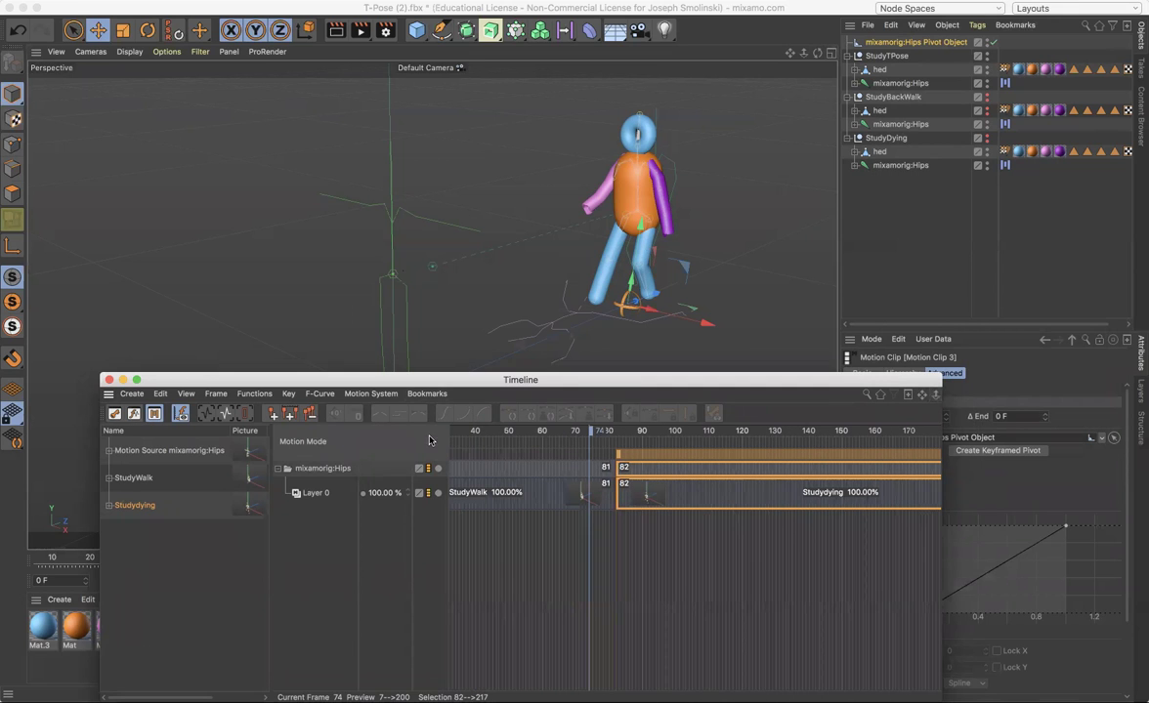
pyautogui.click(474, 431)
pyautogui.press('F8')
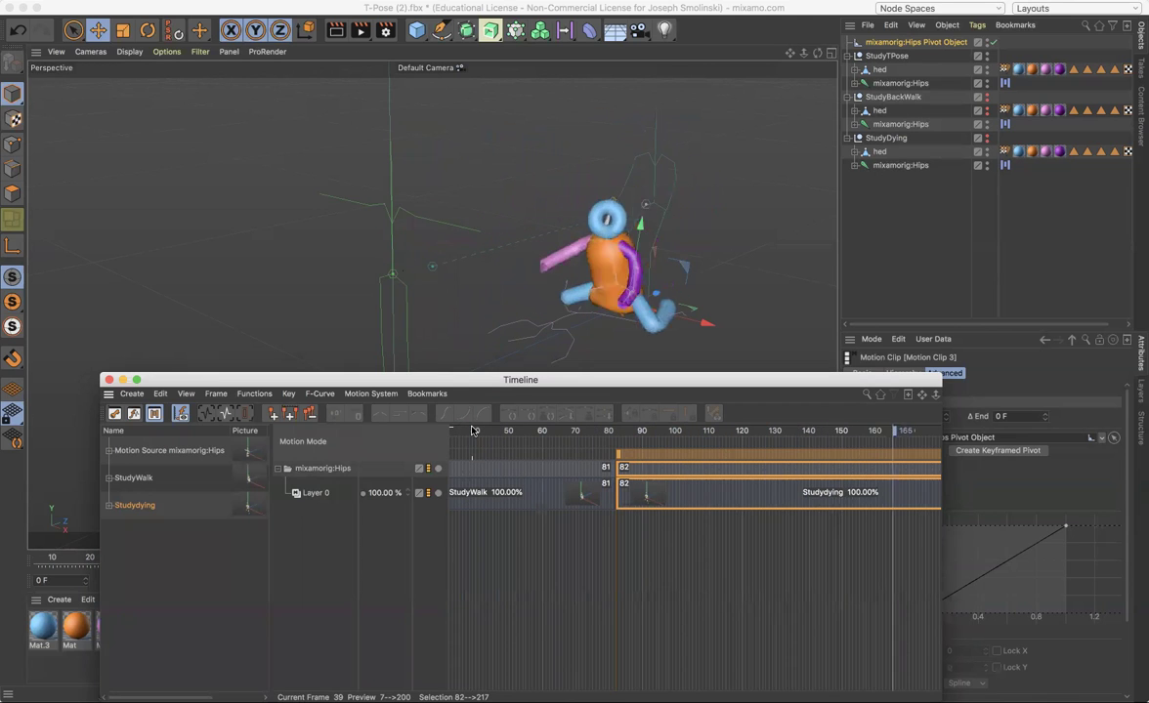
# - Overlap the Studydying clip with the end of StudyWalk by starting it at frame 67, and scrub through the blend
pyautogui.click(735, 489)
pyautogui.moveTo(736, 488); pyautogui.dragTo(674, 488)
pyautogui.moveTo(907, 431); pyautogui.dragTo(564, 467)
pyautogui.moveTo(628, 488); pyautogui.dragTo(643, 489)
pyautogui.moveTo(562, 431); pyautogui.dragTo(558, 463)
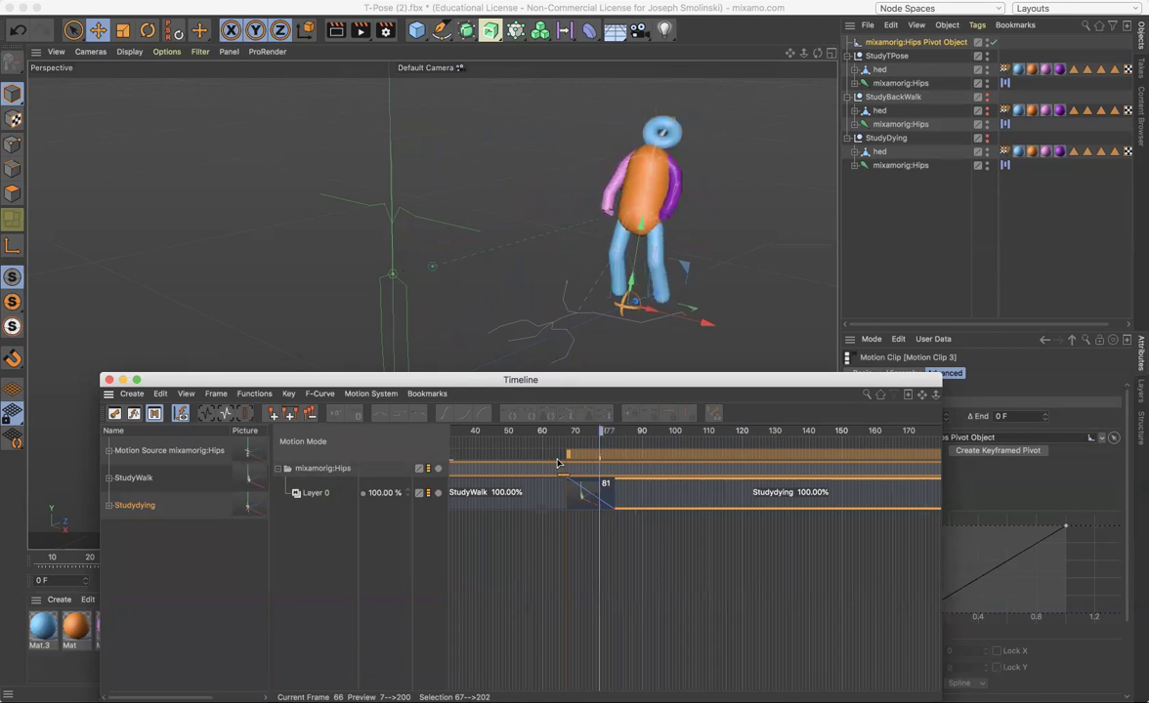
pyautogui.moveTo(651, 470); pyautogui.dragTo(519, 466)
# - Shorten the overlap by moving the Studydying clip's start to frame 76, and scrub back through the blend to frame 49
pyautogui.moveTo(643, 512); pyautogui.dragTo(669, 513)
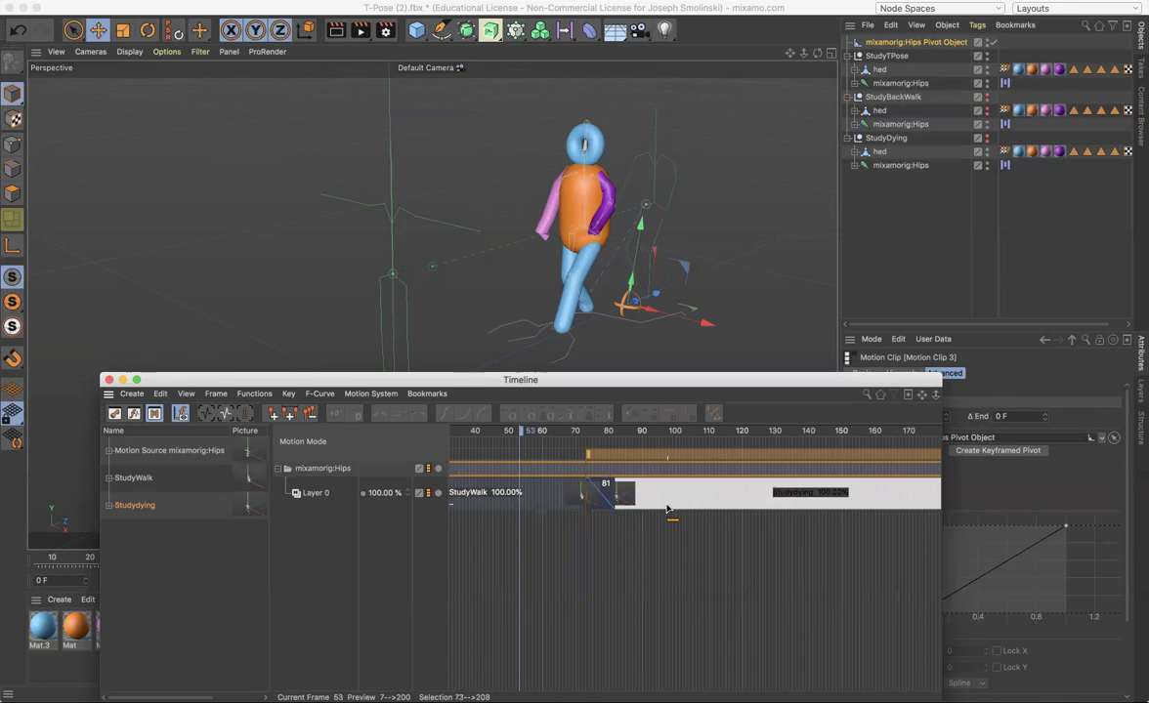
pyautogui.moveTo(522, 432); pyautogui.dragTo(623, 447)
pyautogui.moveTo(651, 498); pyautogui.dragTo(661, 498)
pyautogui.moveTo(623, 436); pyautogui.dragTo(506, 439)
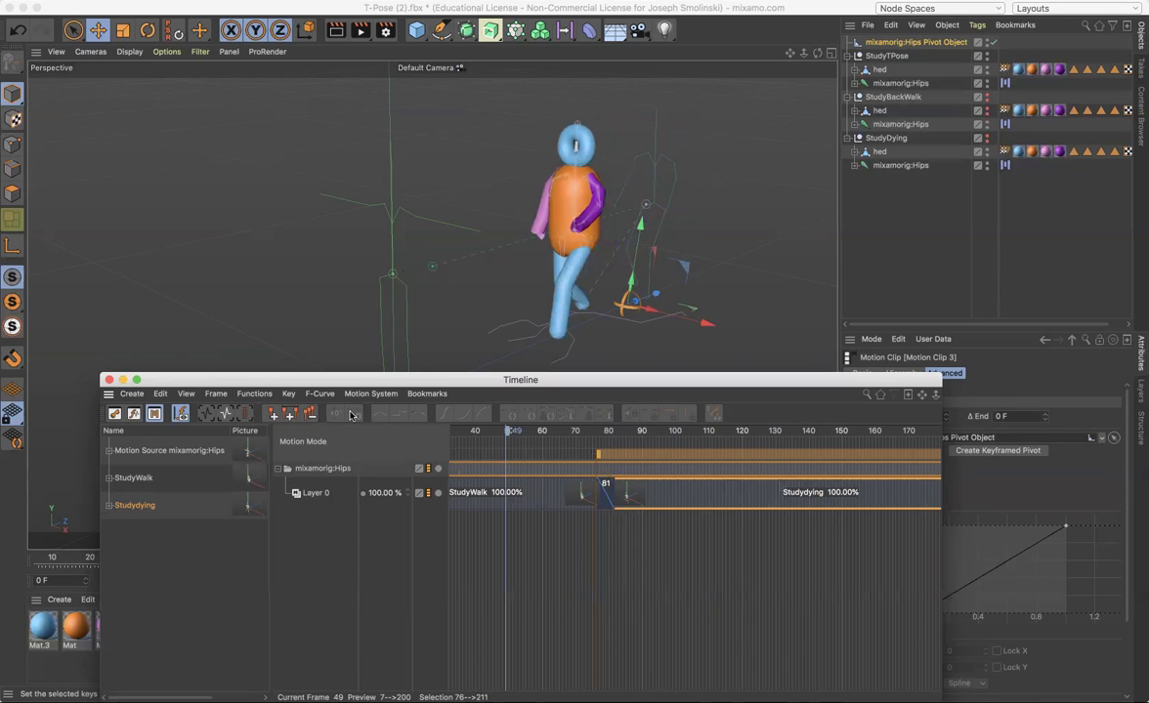
# - Close the Timeline, play the blended animation from the start, and scrub through it from frame 7 to 183
pyautogui.click(121, 380)
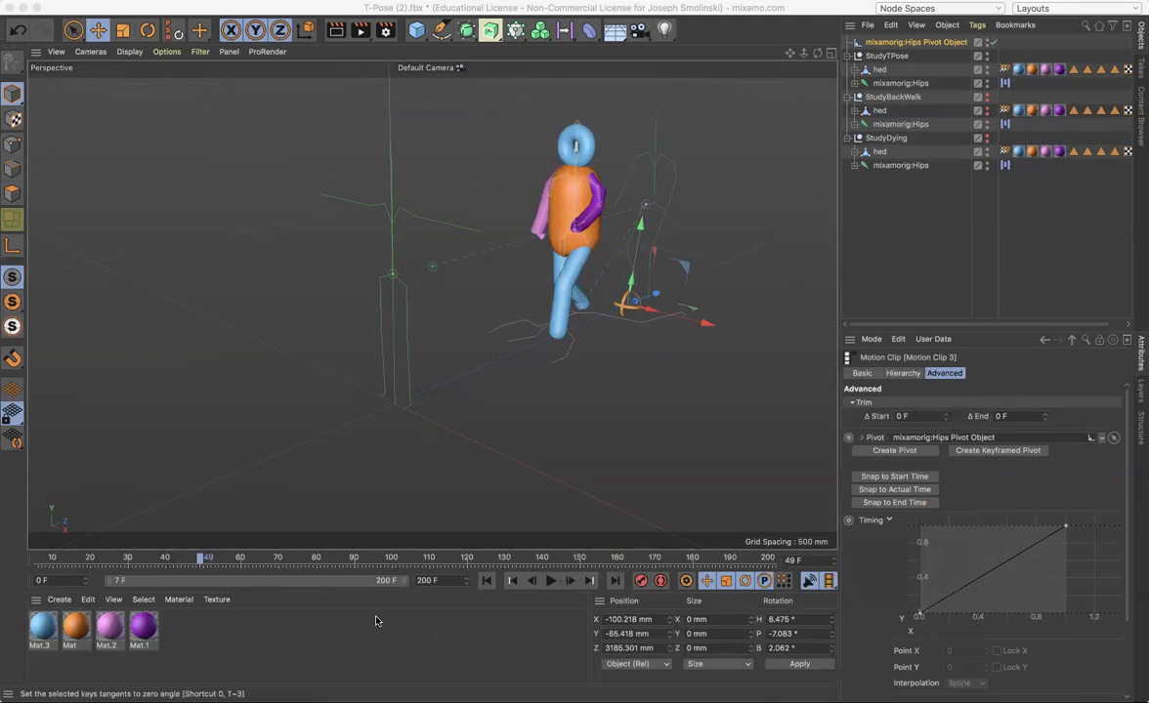
pyautogui.click(486, 581)
pyautogui.click(550, 581)
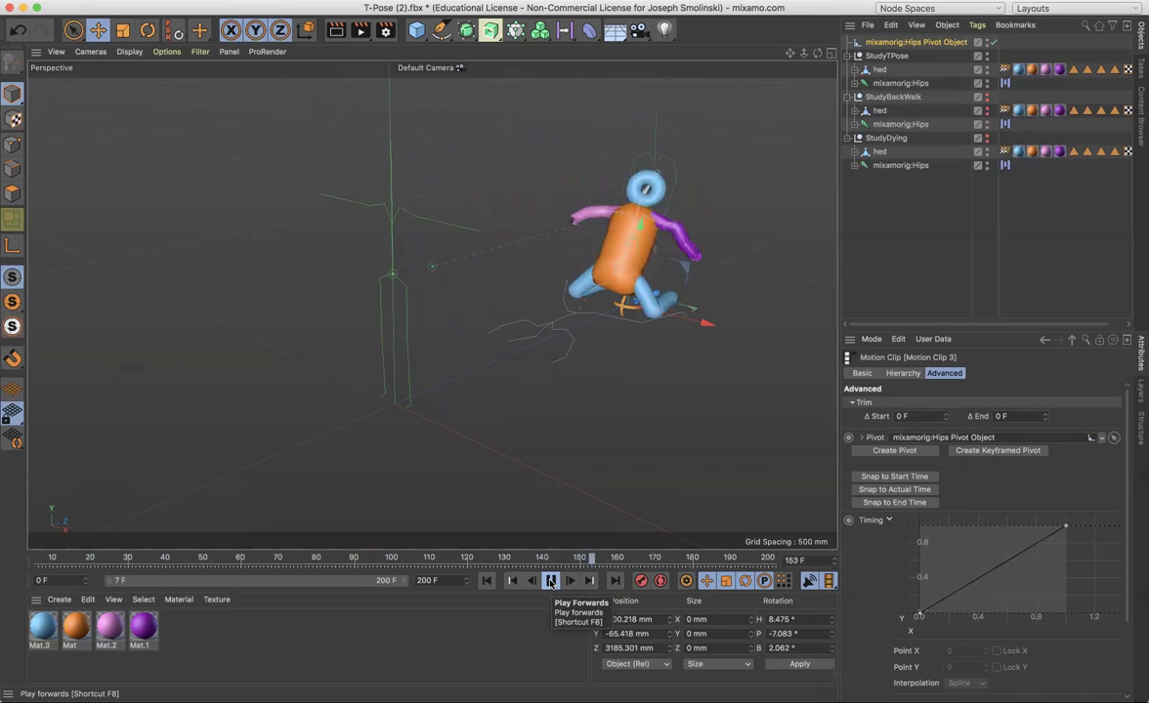
pyautogui.click(550, 582)
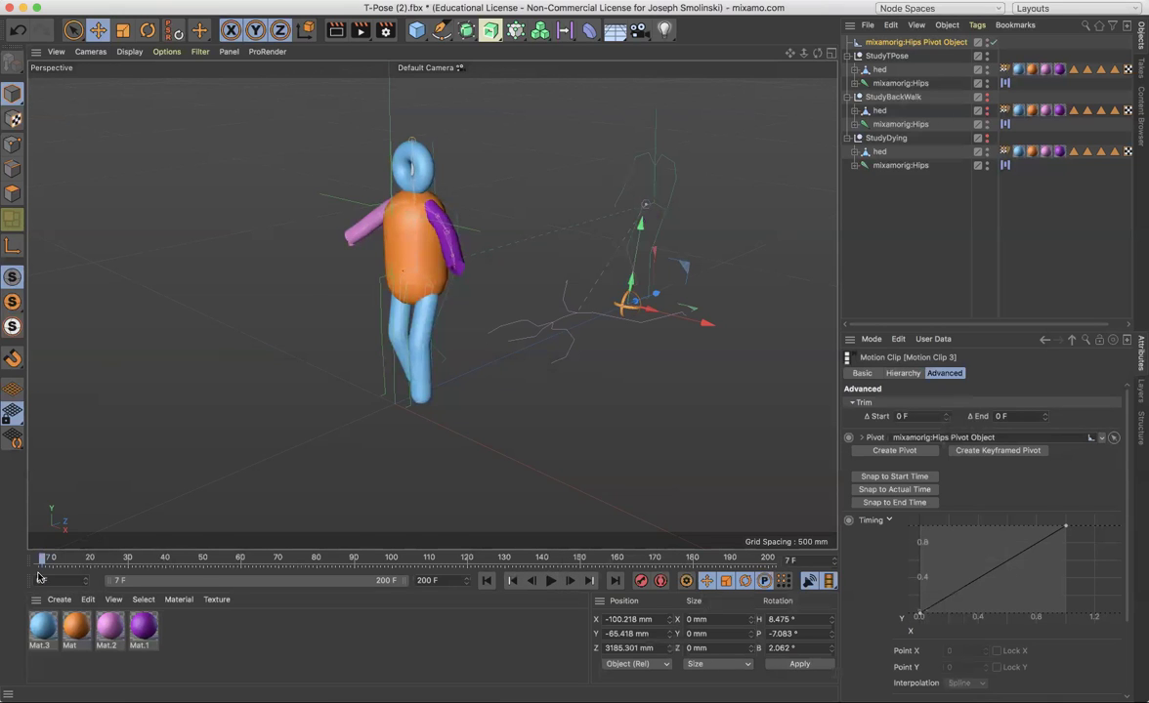
pyautogui.moveTo(41, 559); pyautogui.dragTo(705, 560)
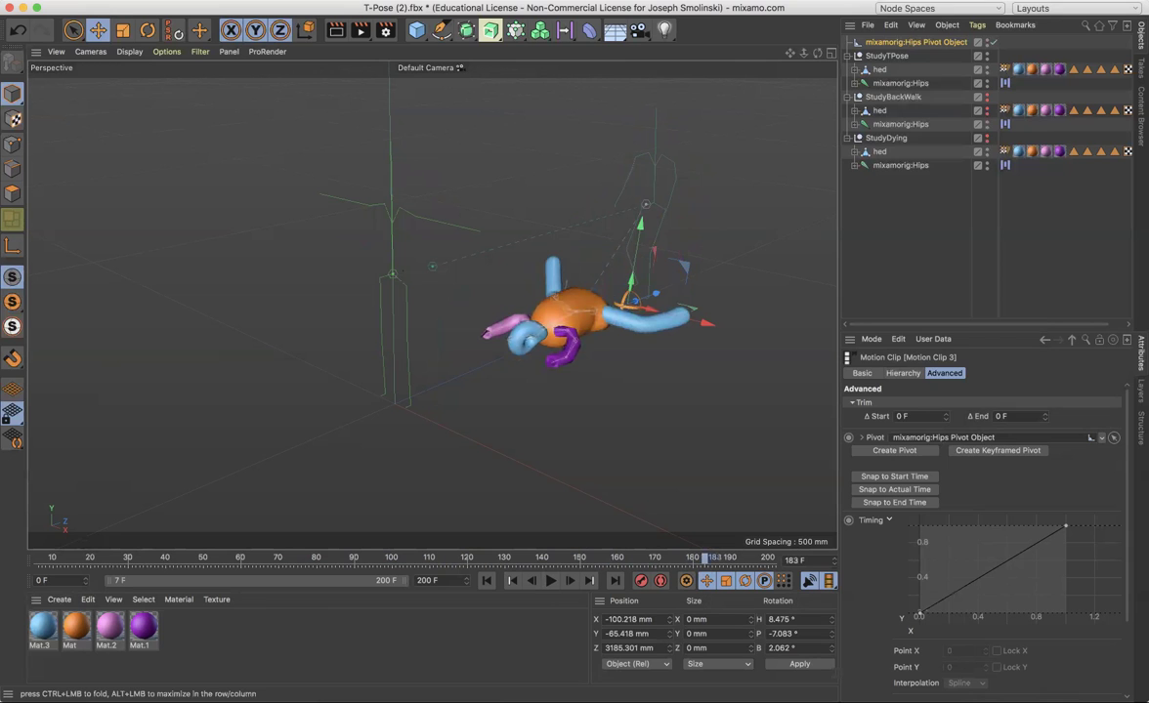
# - Switch to the StudyModelFall.c4d project to play its finished animation, and return to T-Pose (2).fbx
pyautogui.click(874, 1)
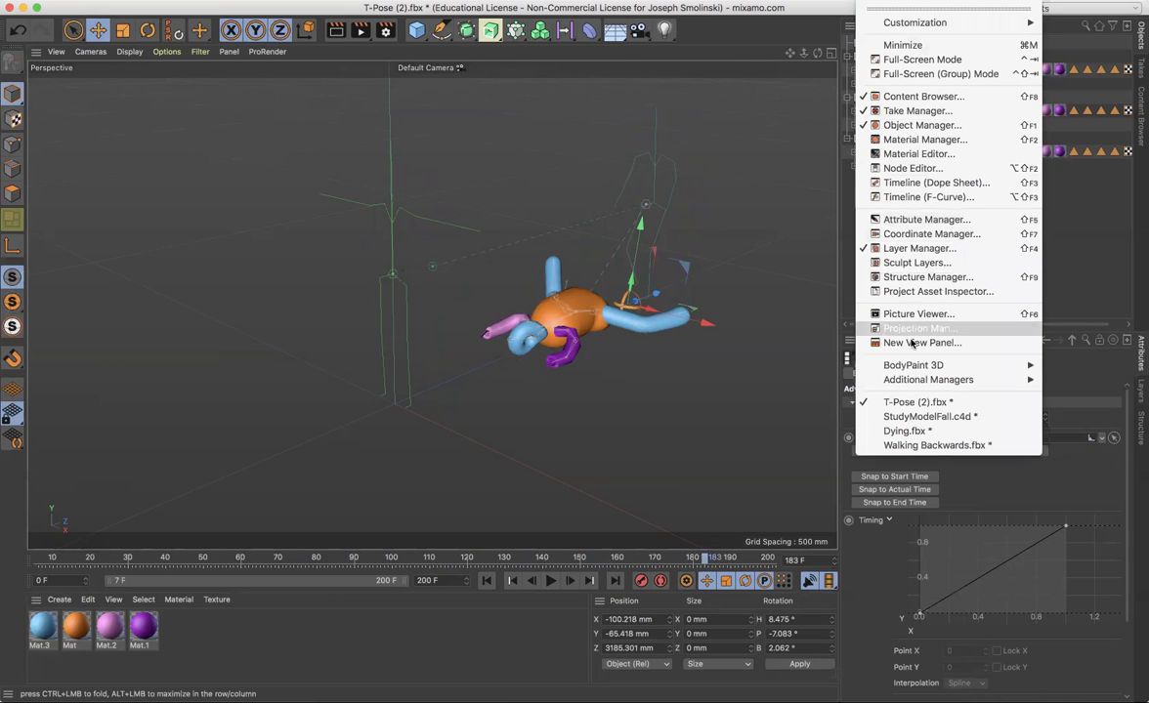
pyautogui.click(906, 417)
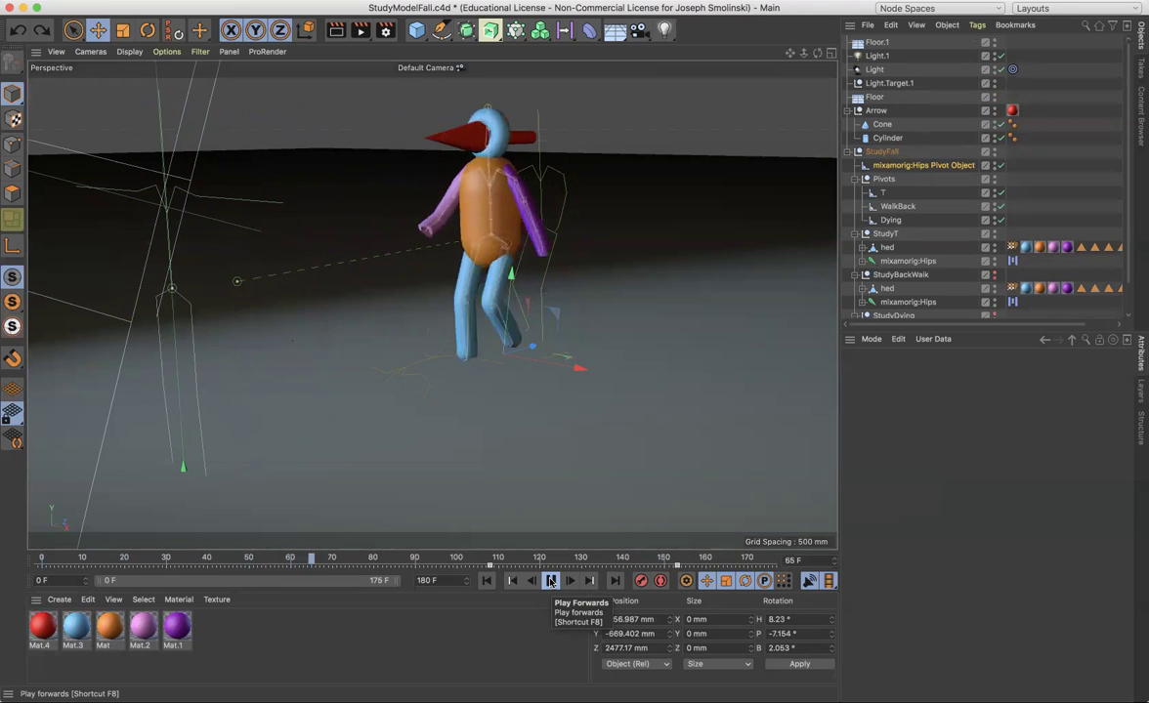
pyautogui.click(551, 581)
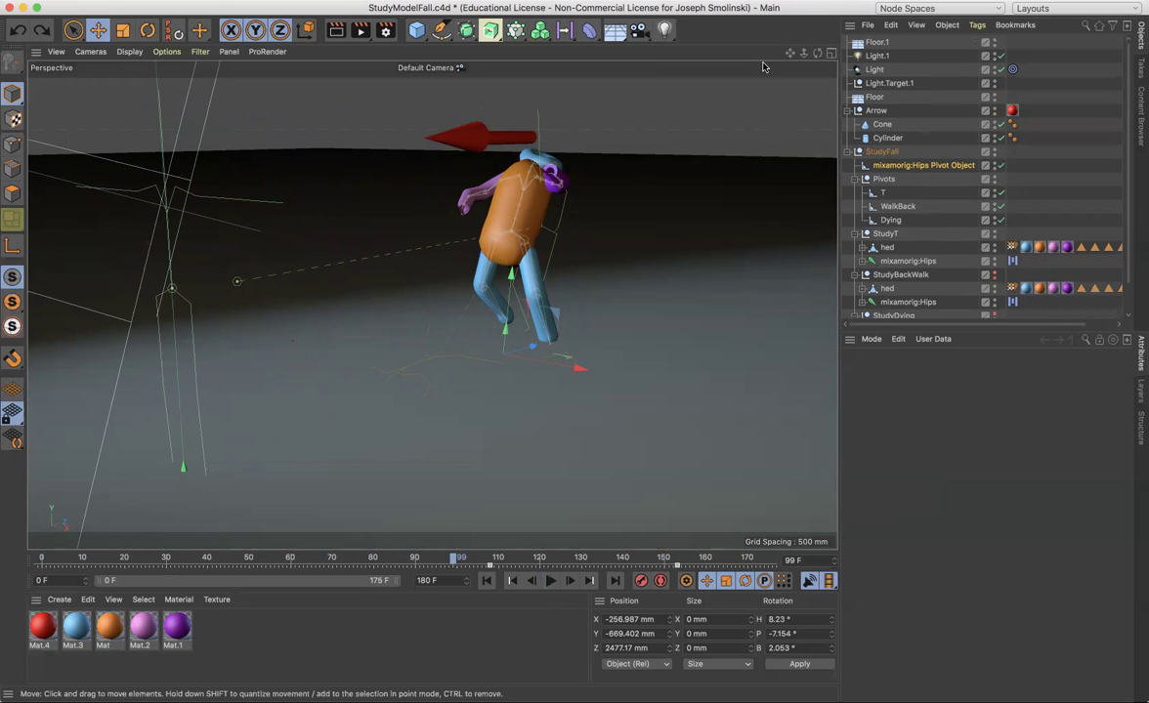
pyautogui.click(878, 0)
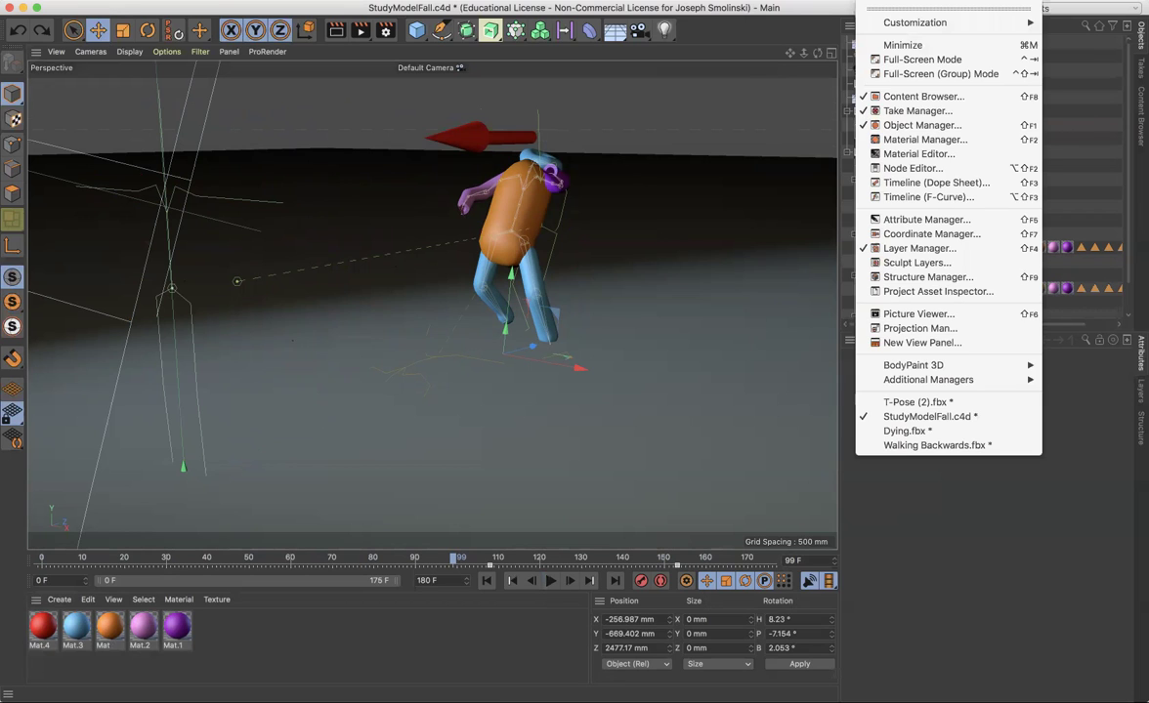
pyautogui.click(914, 402)
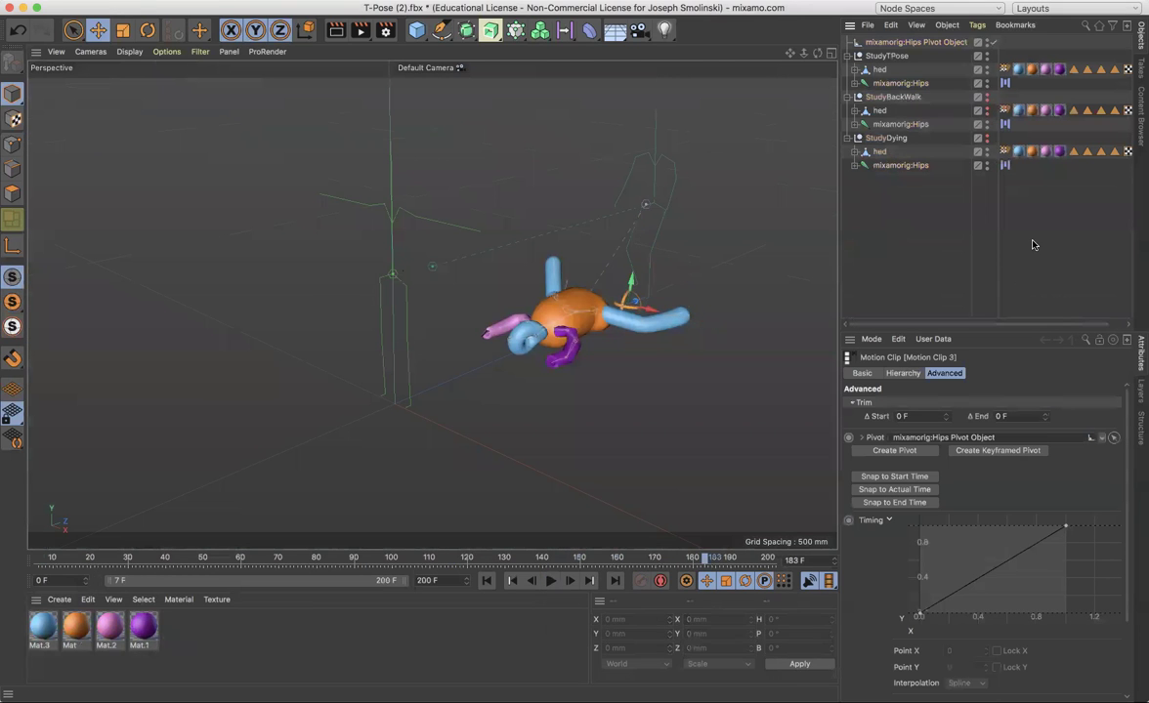
# - Group the pivot object and the three Study rigs under one null named StudyAction
pyautogui.moveTo(1032, 241); pyautogui.dragTo(838, 27)
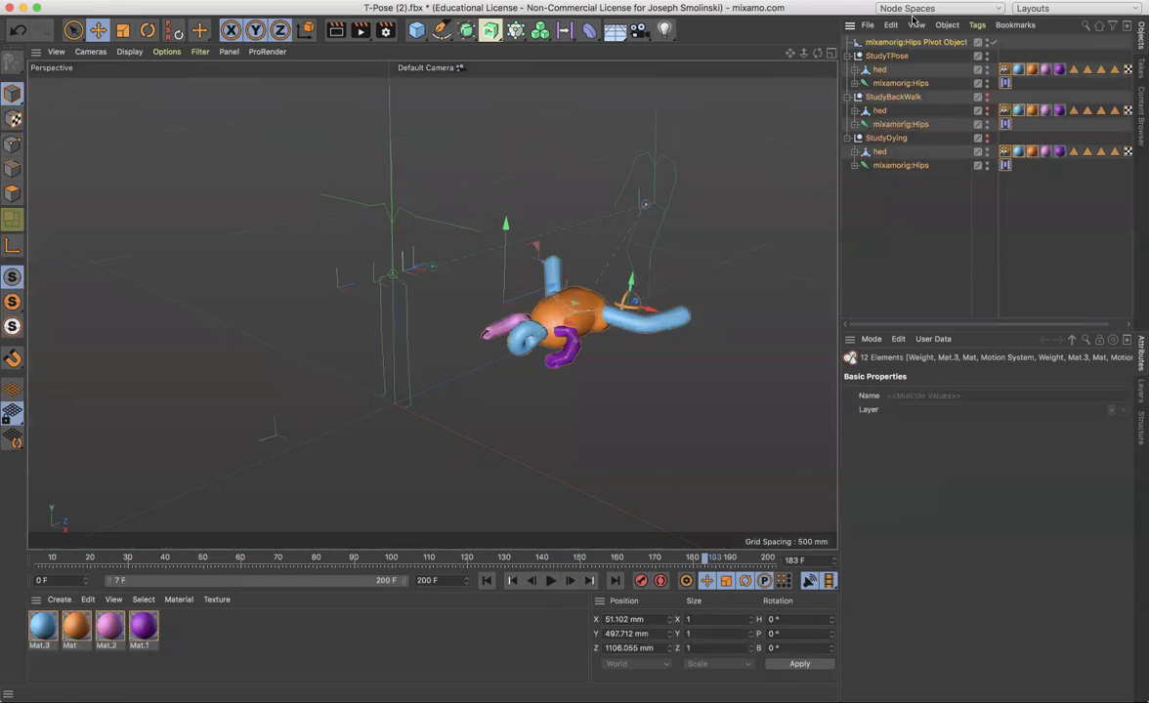
pyautogui.click(945, 26)
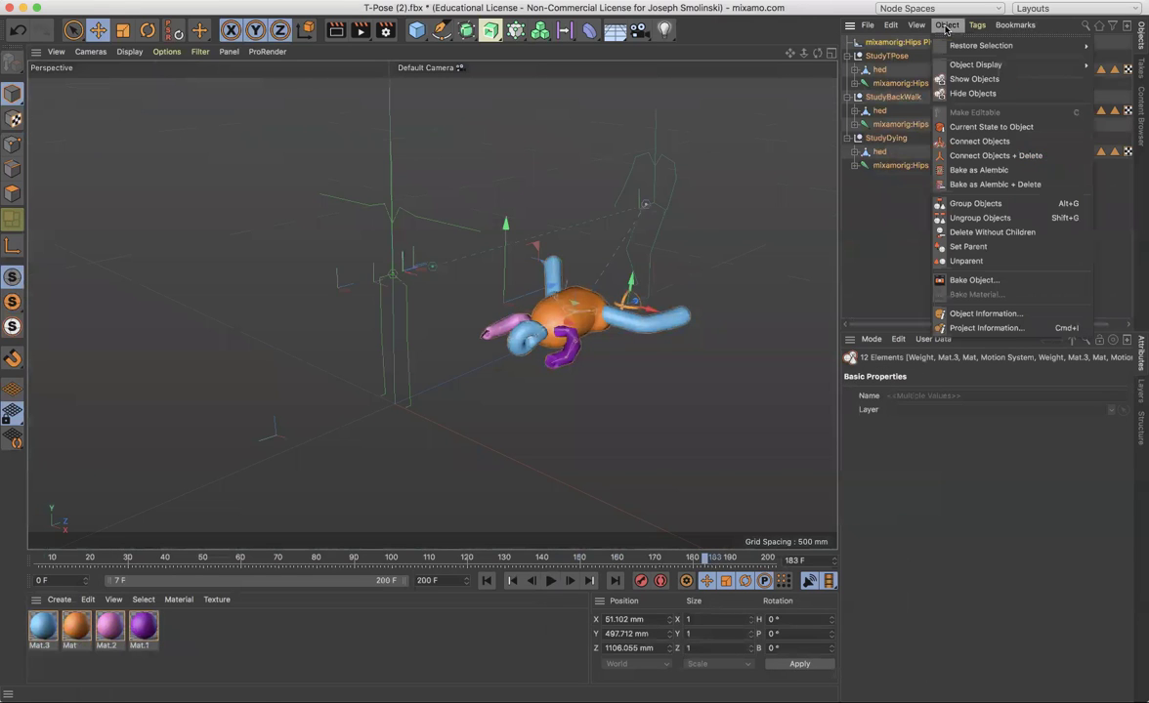
pyautogui.click(977, 203)
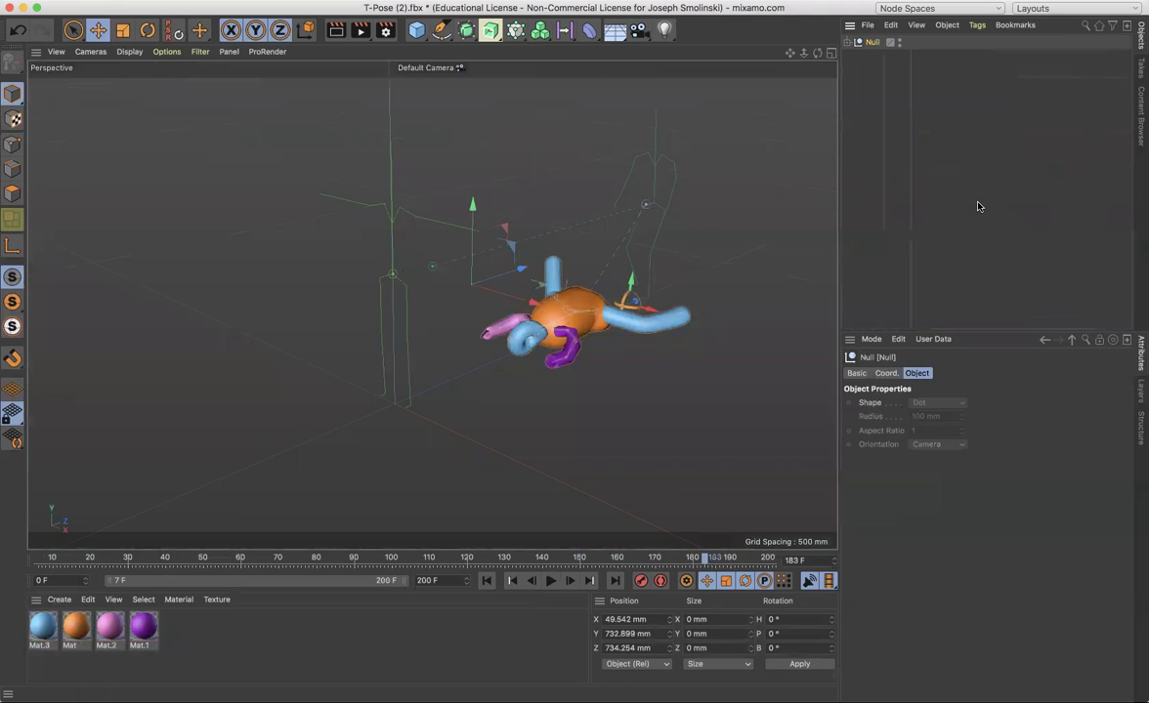
pyautogui.doubleClick(873, 43)
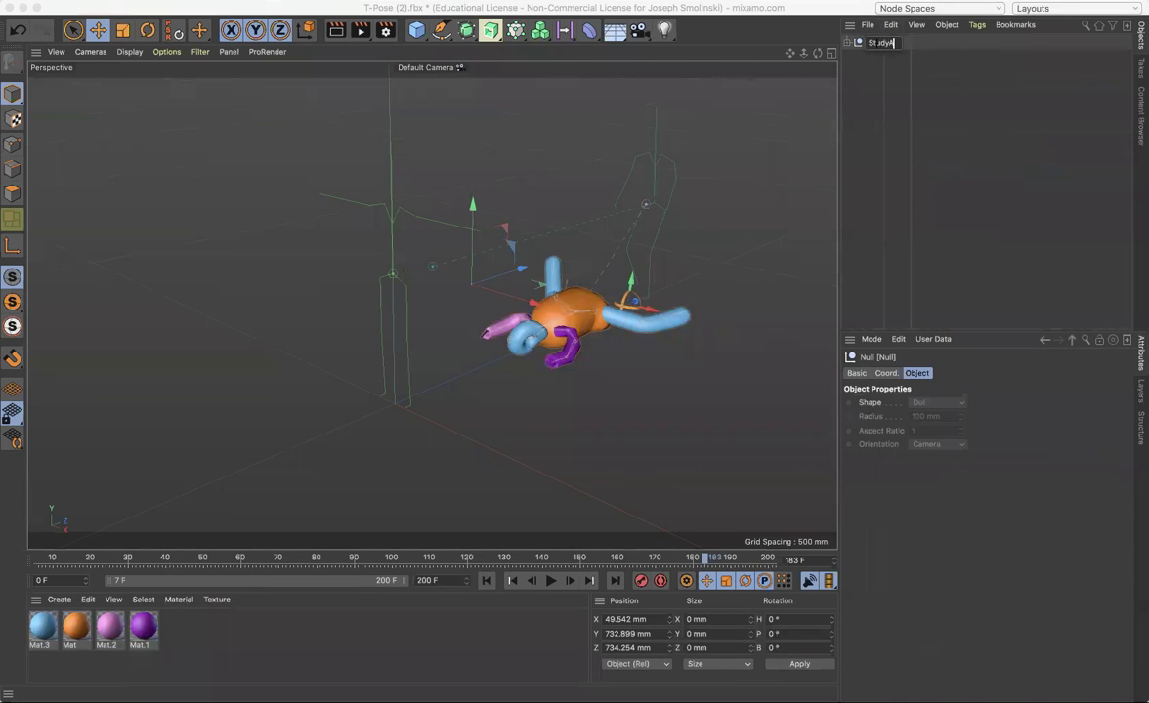
pyautogui.press('Return')
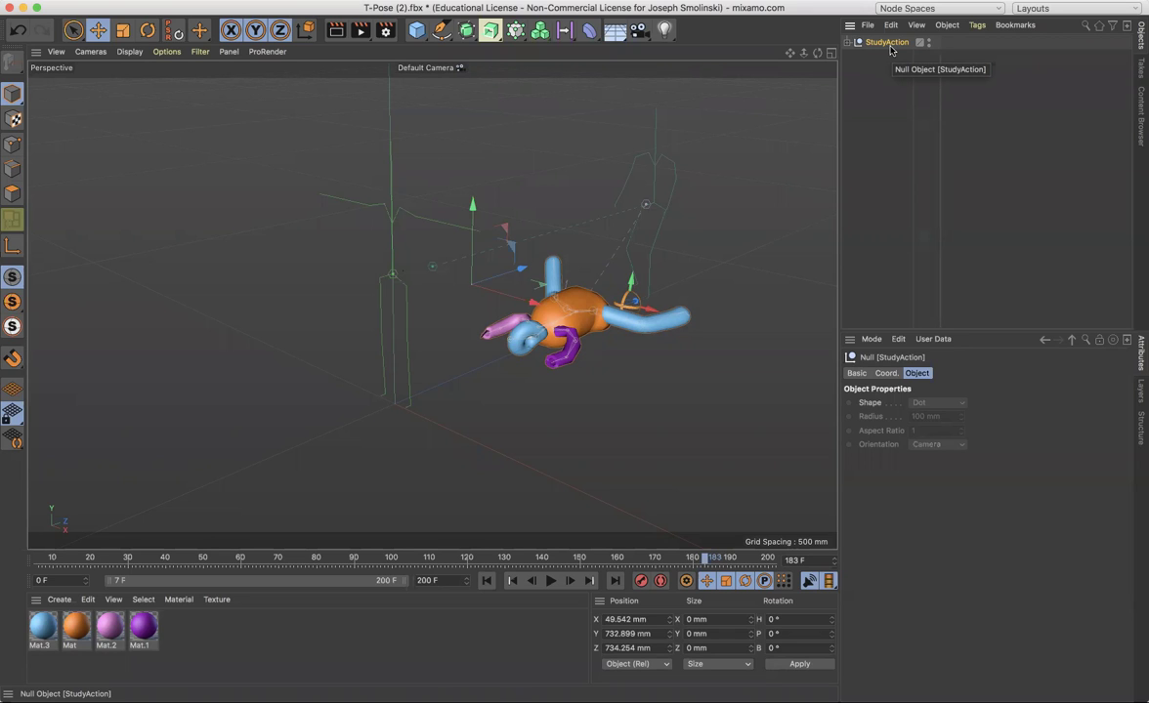
# - Add a cube to the scene and extend the preview range to start at frame 0
pyautogui.click(416, 29)
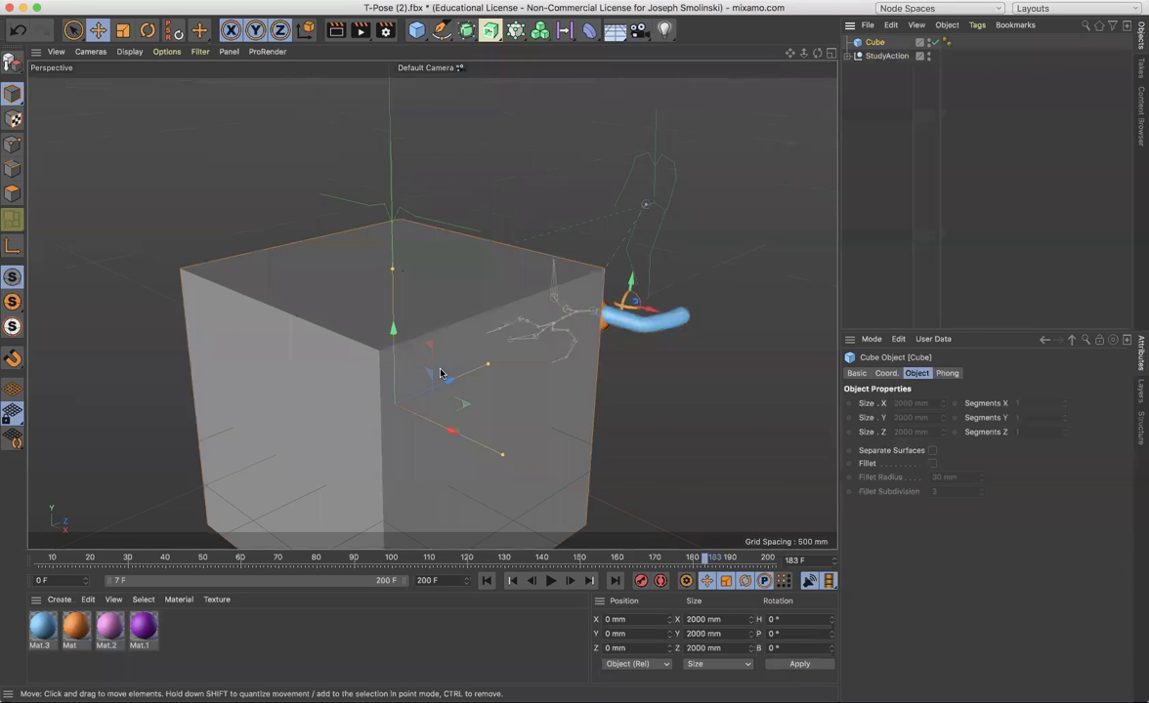
pyautogui.click(485, 581)
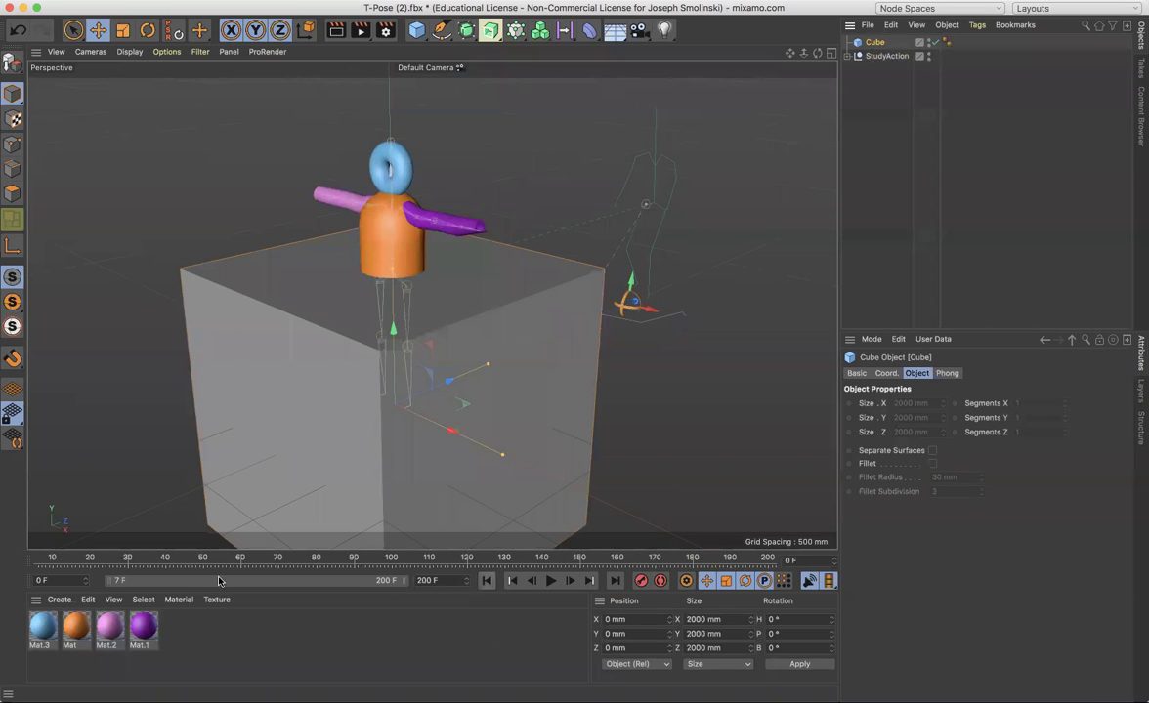
pyautogui.moveTo(109, 581); pyautogui.dragTo(98, 582)
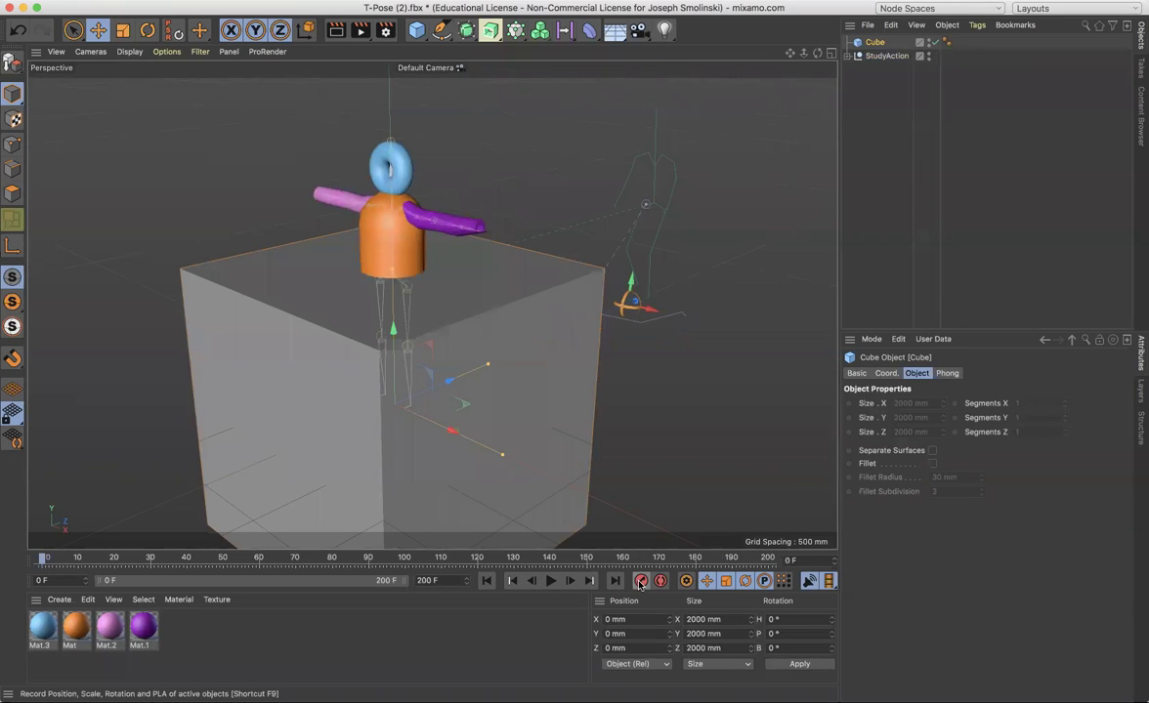
# - Try to animate the cube along Z, moving it to about 2827 mm and back to about -659 mm at frame 0
pyautogui.moveTo(448, 379); pyautogui.dragTo(657, 290)
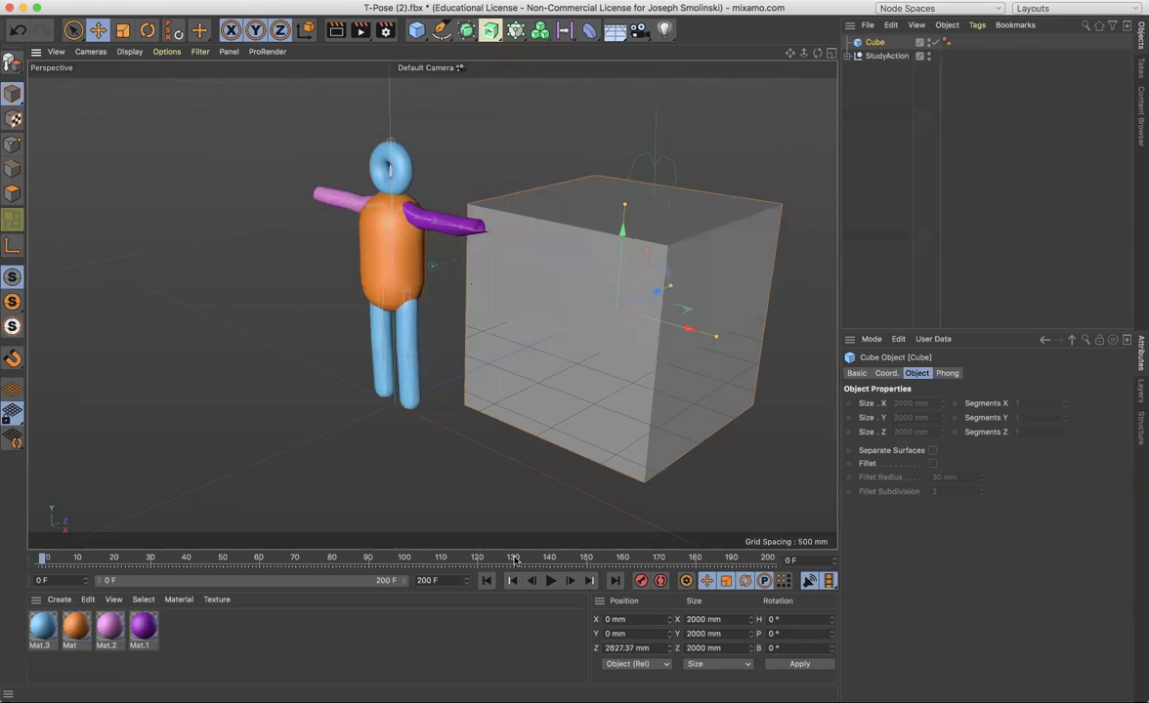
pyautogui.click(612, 581)
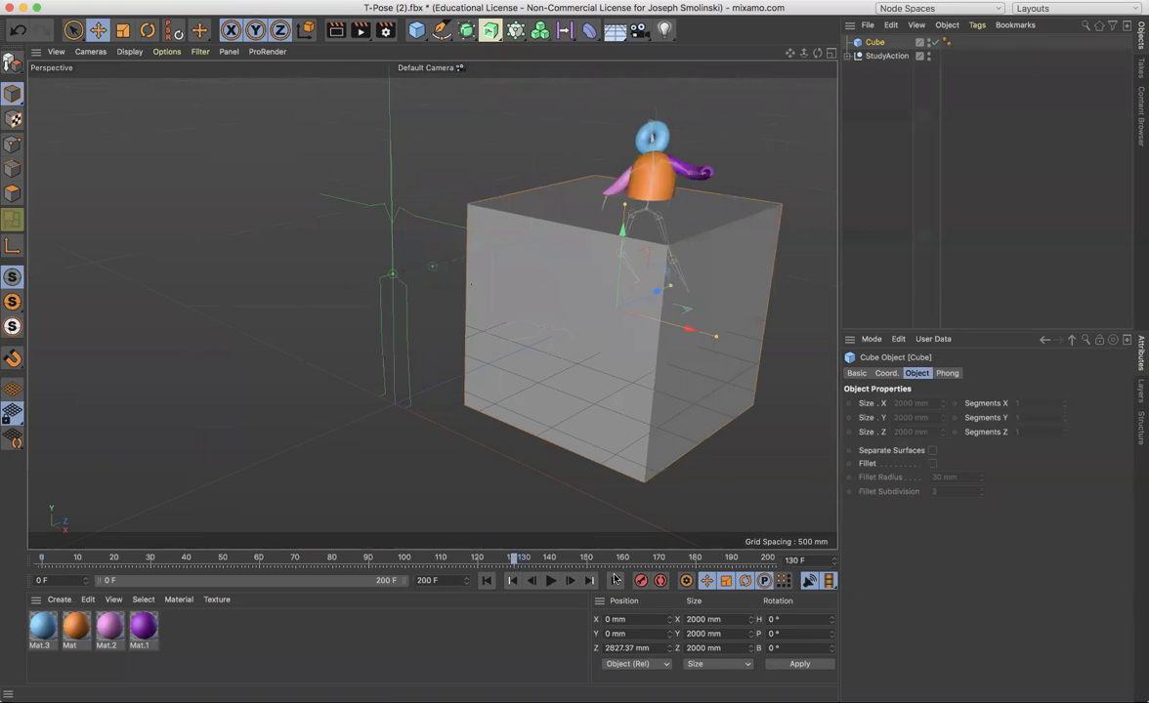
pyautogui.click(487, 580)
pyautogui.moveTo(659, 295); pyautogui.dragTo(322, 430)
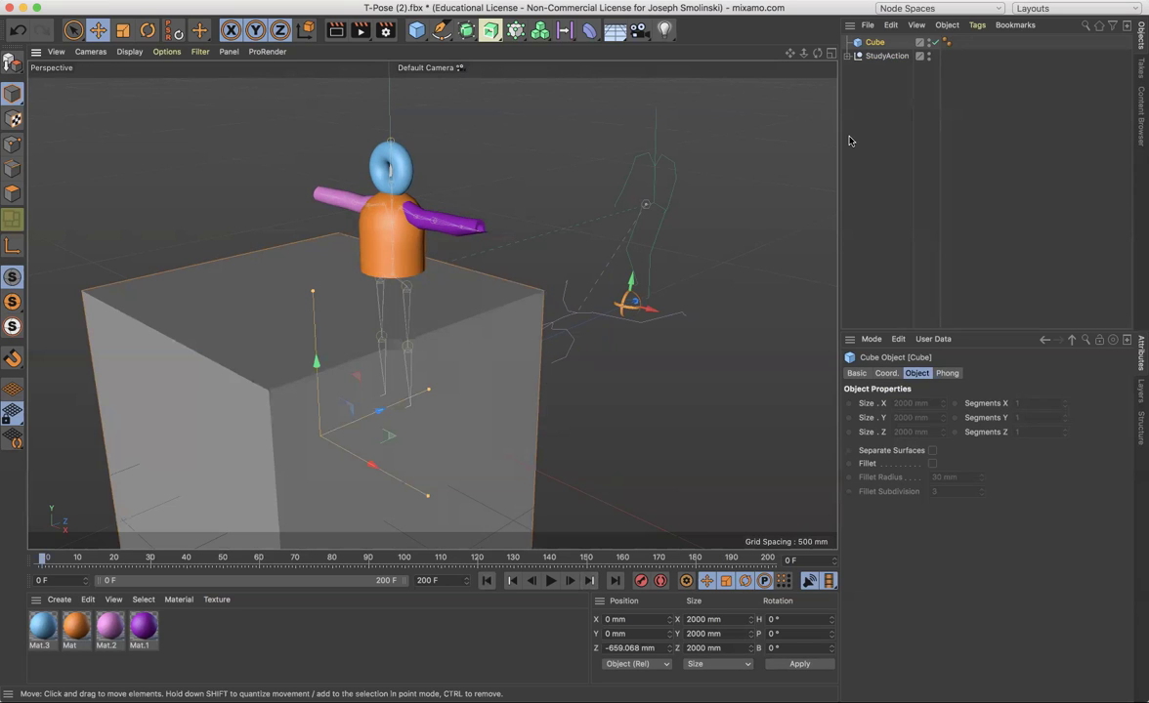
# - Copy the StudyAction null with all its contents into a new project
pyautogui.click(878, 56)
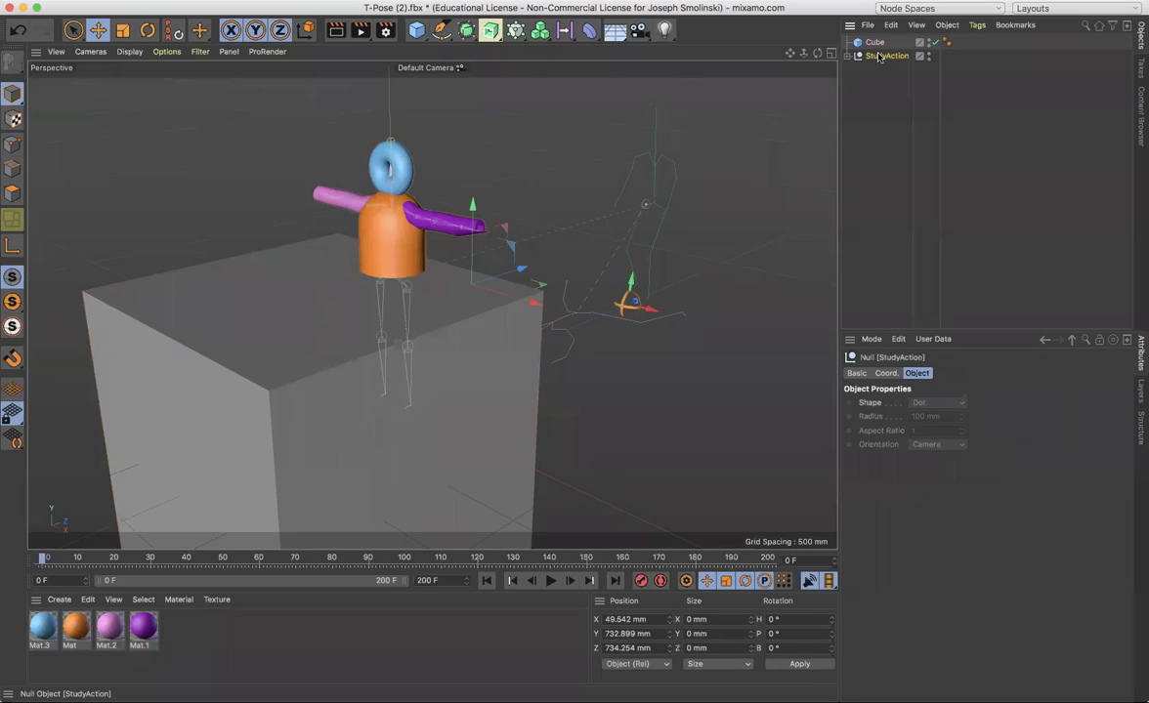
pyautogui.press('super+n')
pyautogui.press('super+v')
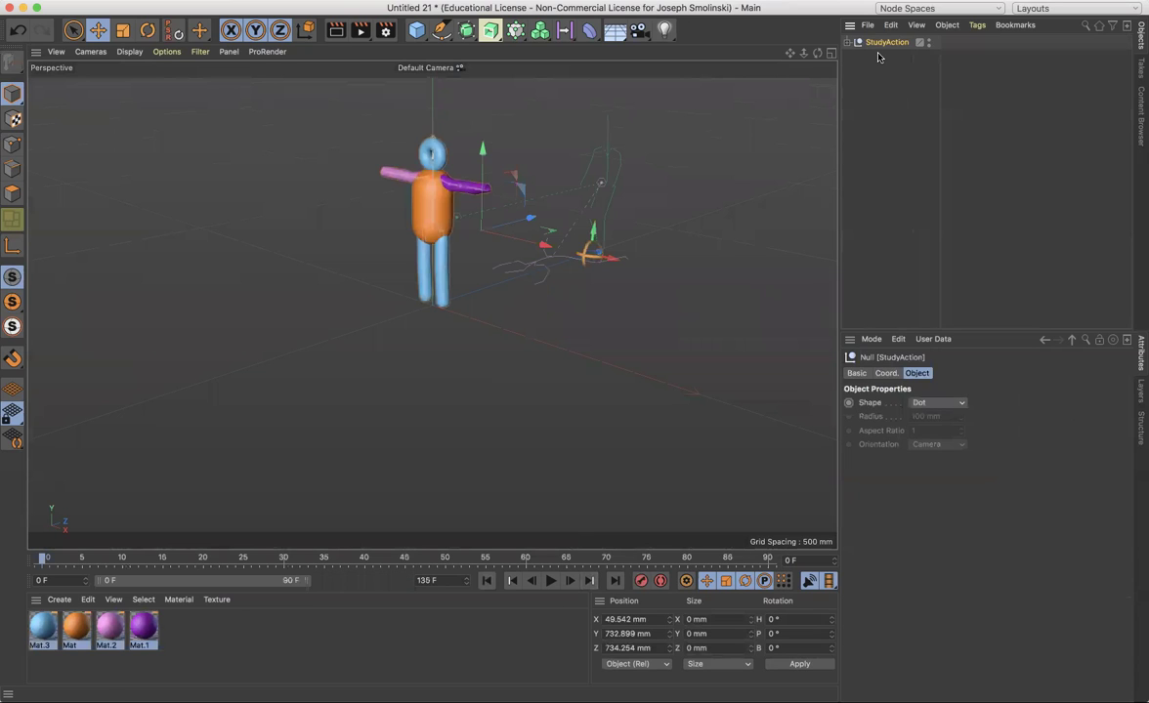
# - Add a cube, flatten its Z size to 0 mm, and move it to about 3290 mm along Z
pyautogui.click(417, 30)
pyautogui.moveTo(488, 295)
pyautogui.mouseDown()
pyautogui.moveTo(411, 314)
pyautogui.moveTo(469, 300)
pyautogui.mouseUp()
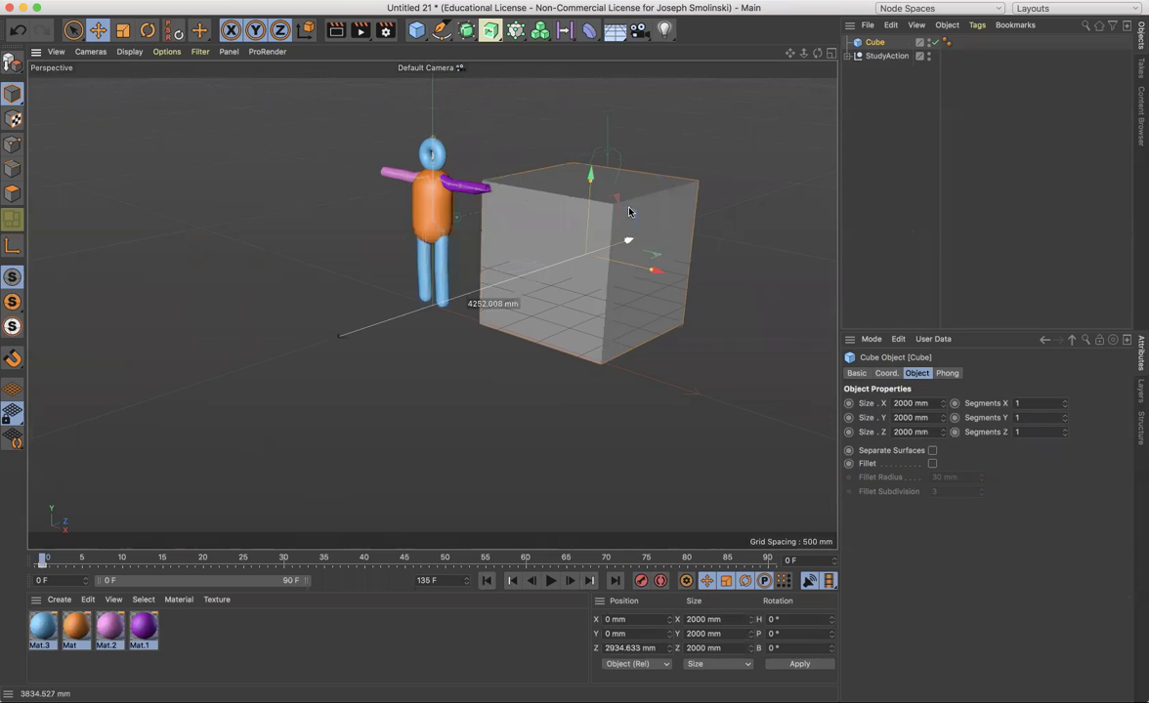
# - Keyframe the flattened cube at frame 0 and, moved to about -1986 mm along Z, at frame 47
pyautogui.click(641, 583)
pyautogui.click(420, 558)
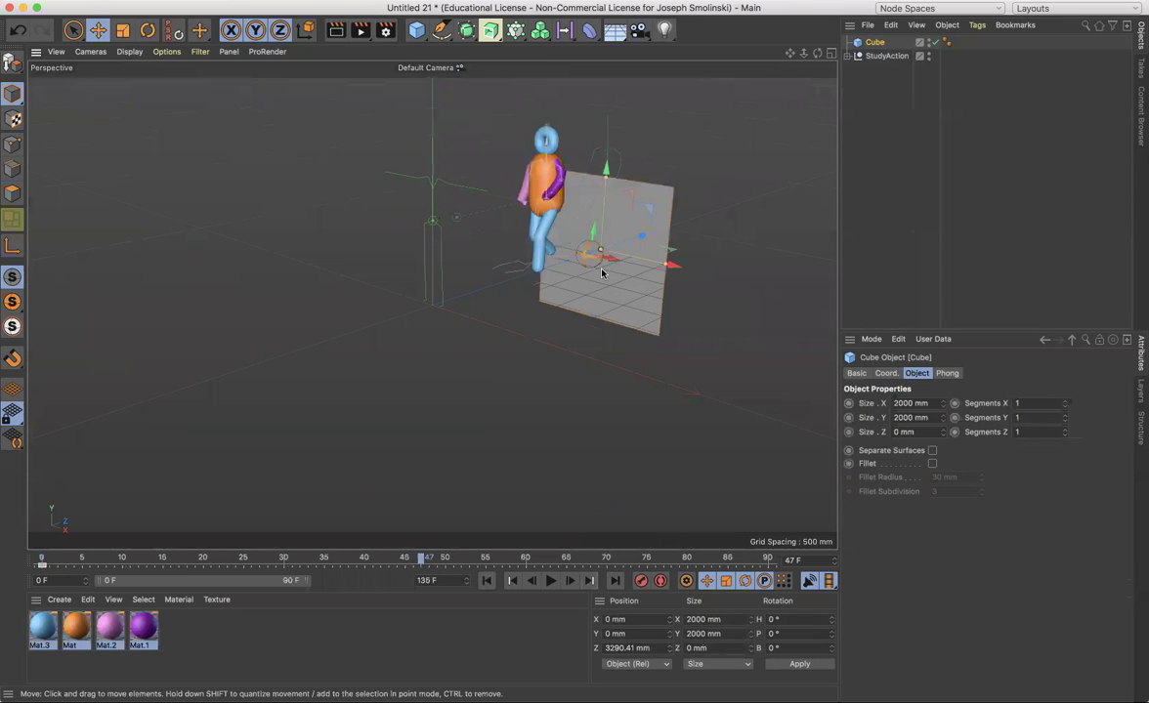
pyautogui.moveTo(639, 236); pyautogui.dragTo(314, 445)
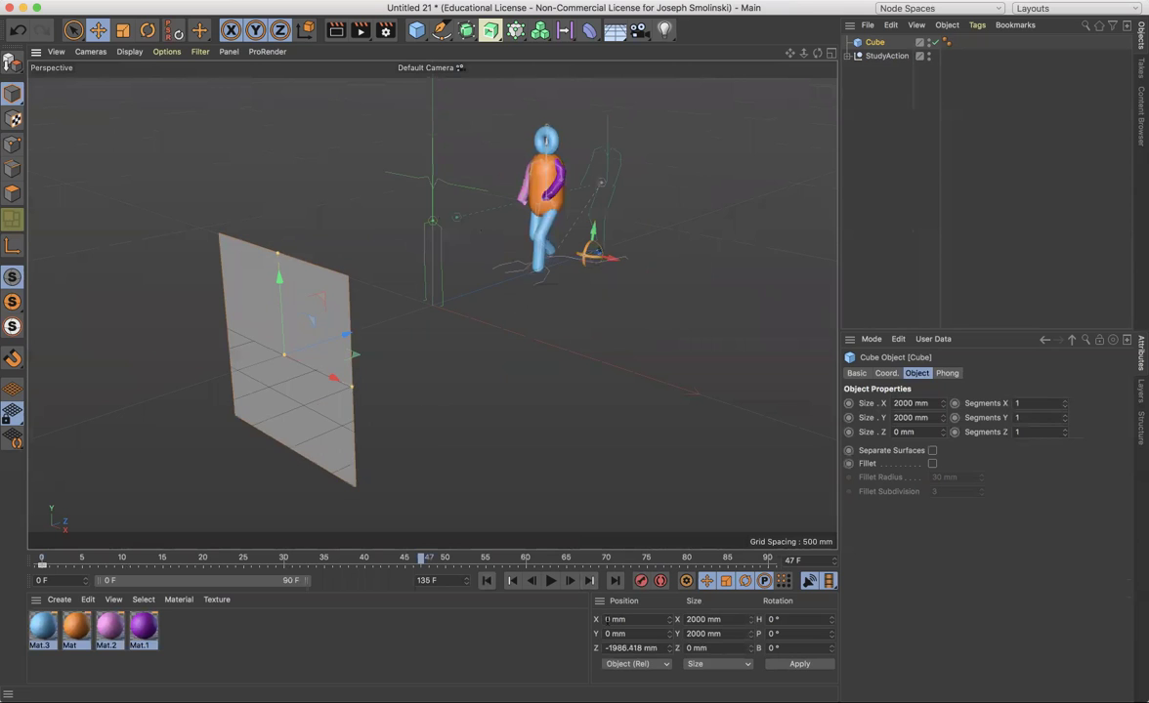
# - Play the animation from the start to check the cube moving alongside the character, stopping at frame 46
pyautogui.click(486, 582)
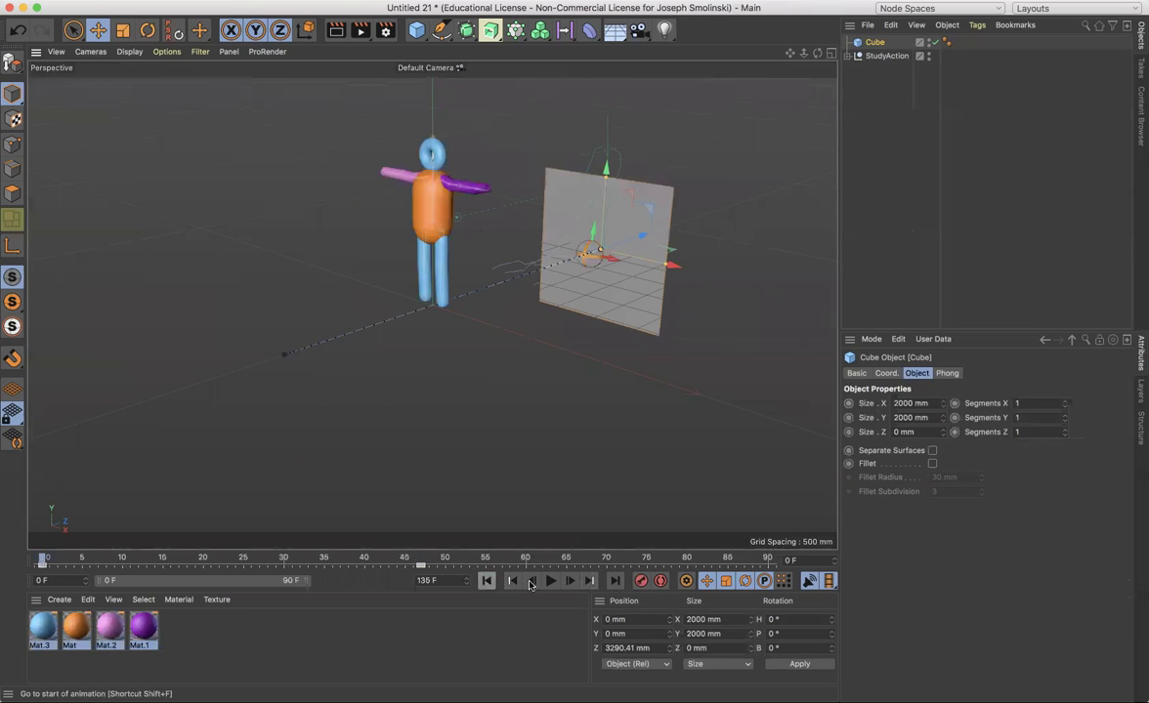
pyautogui.click(551, 581)
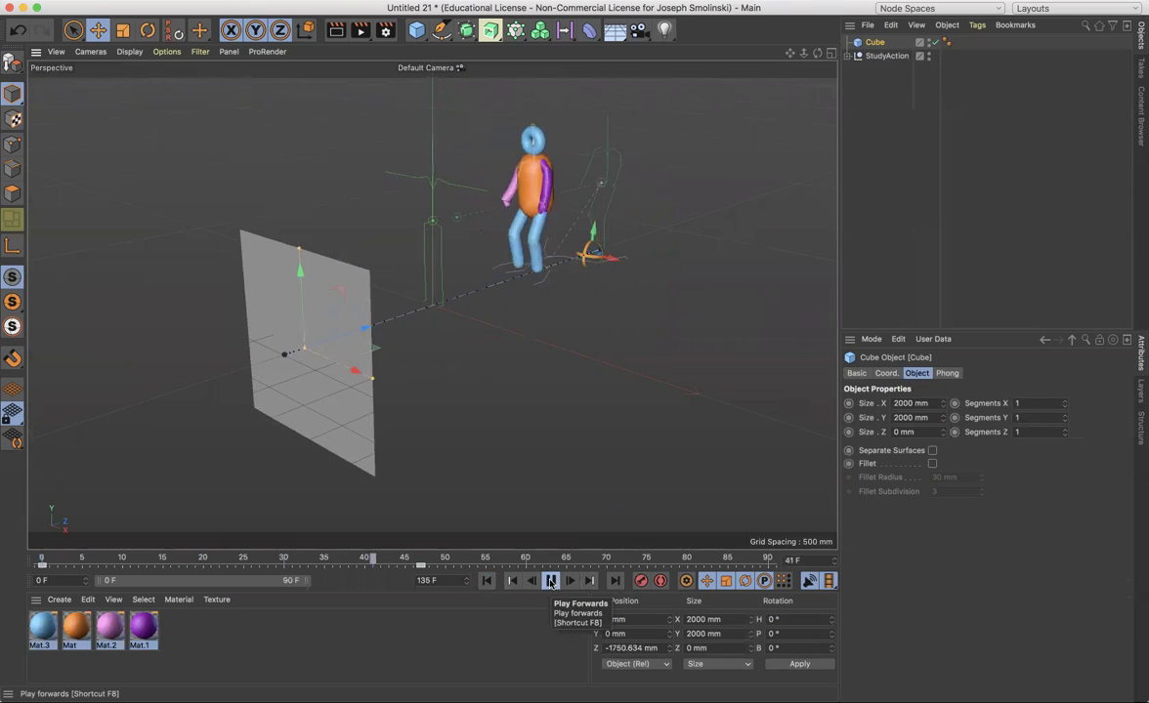
pyautogui.click(551, 581)
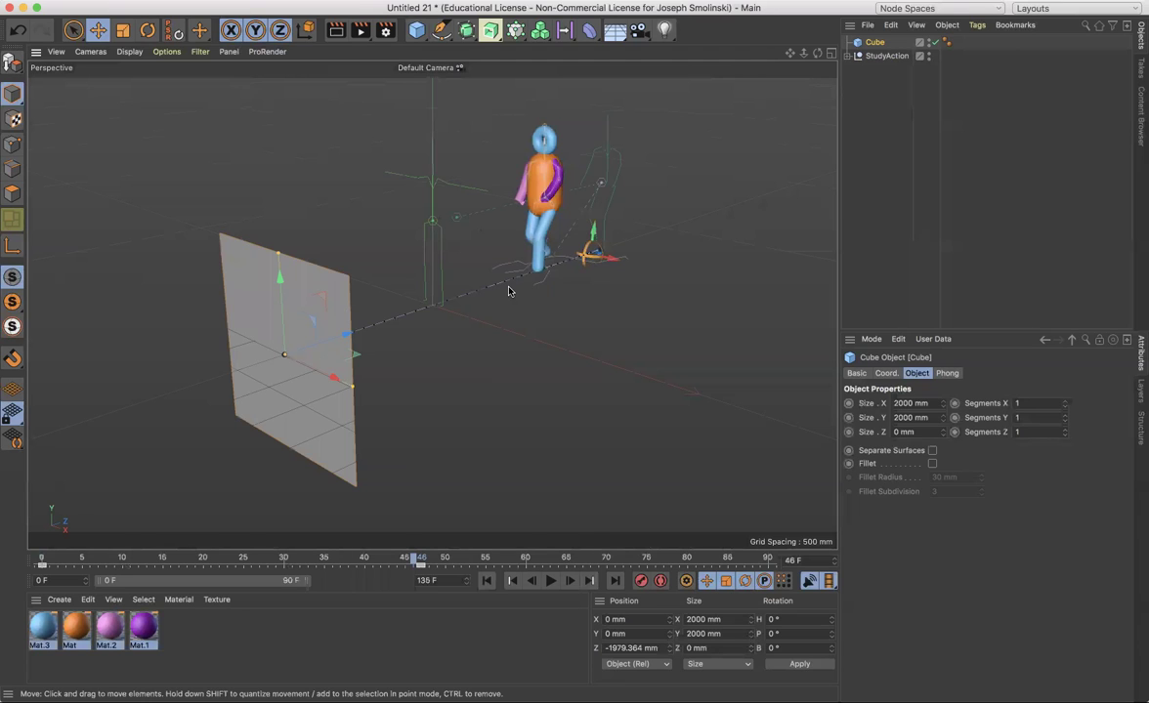